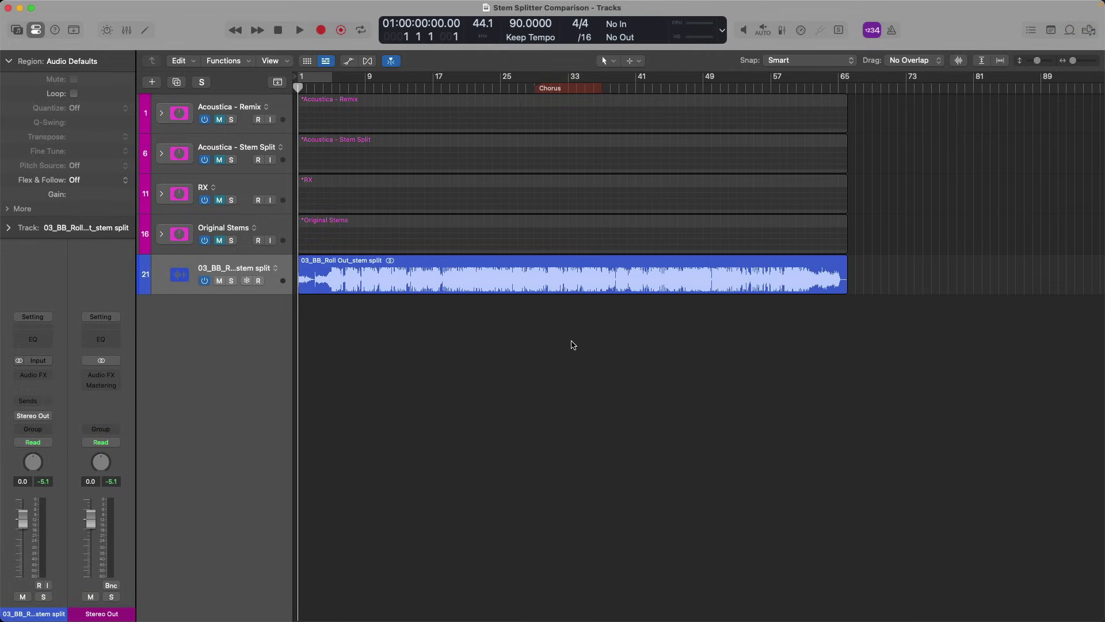
Play the full stereo mix from the Chorus marker and stop at bar 33.
key(alt+period)
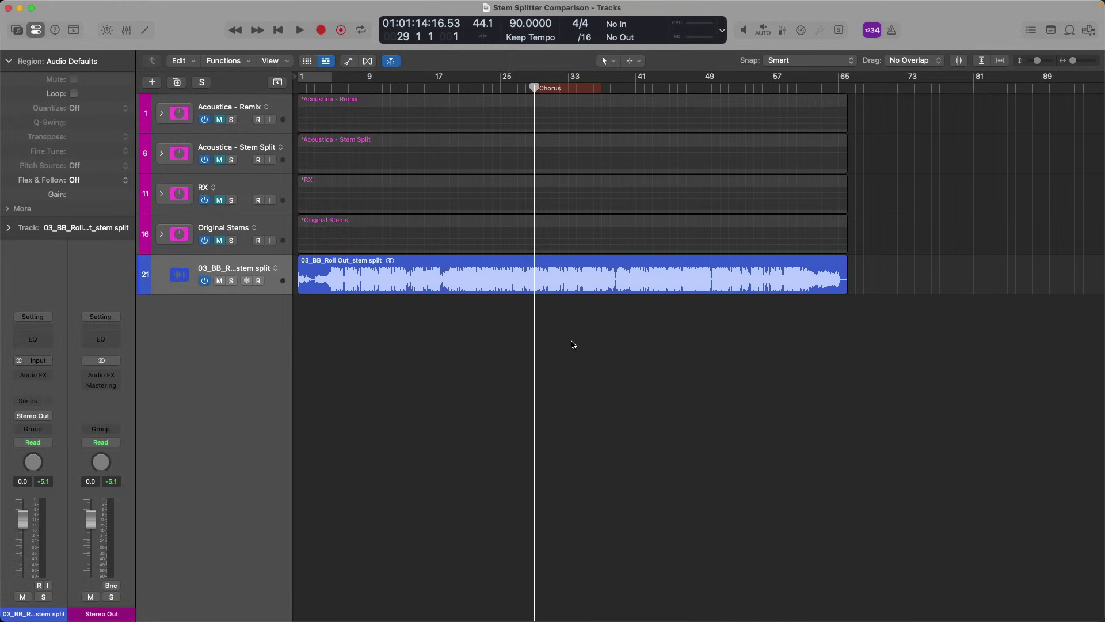
key(space)
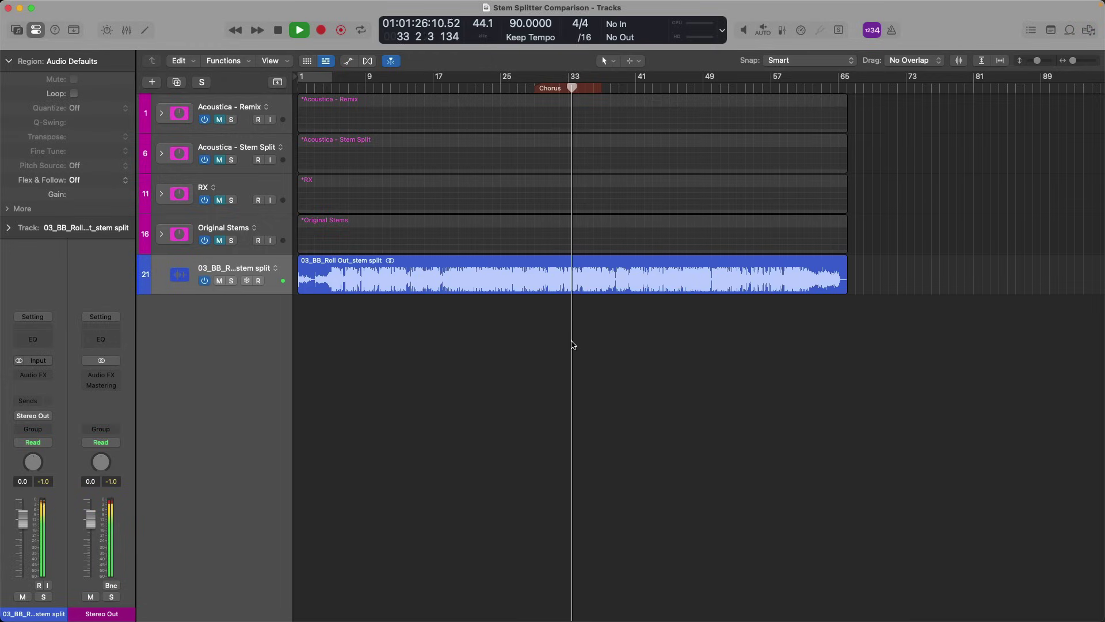
key(space)
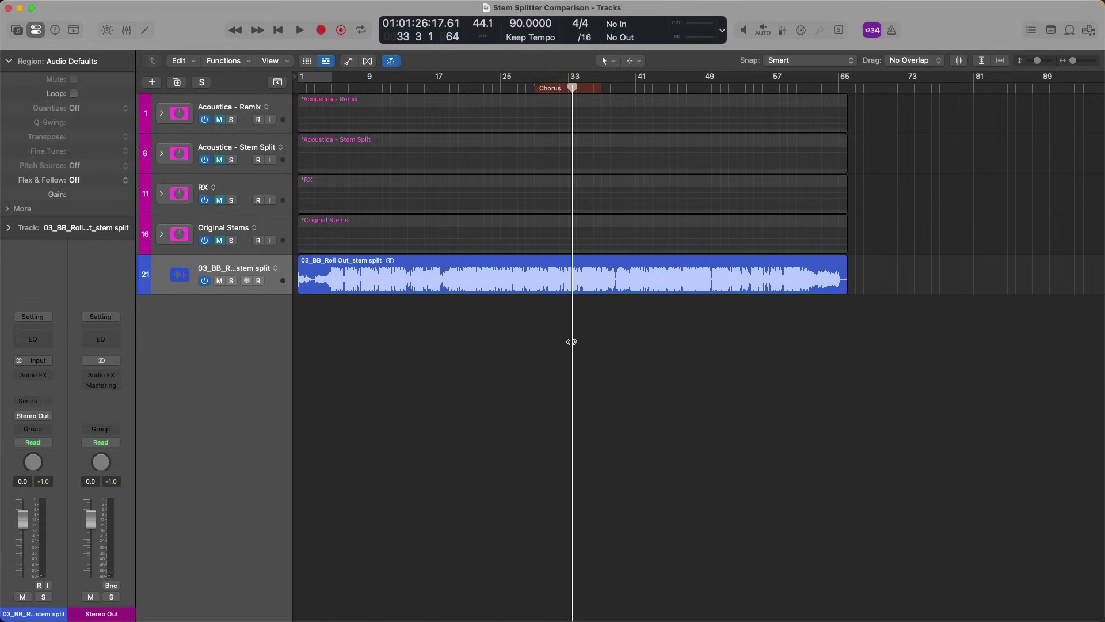
Run Functions > Stem Splitter on the song region with Vocals, Drums, Bass and Other checked.
right_click(540, 271)
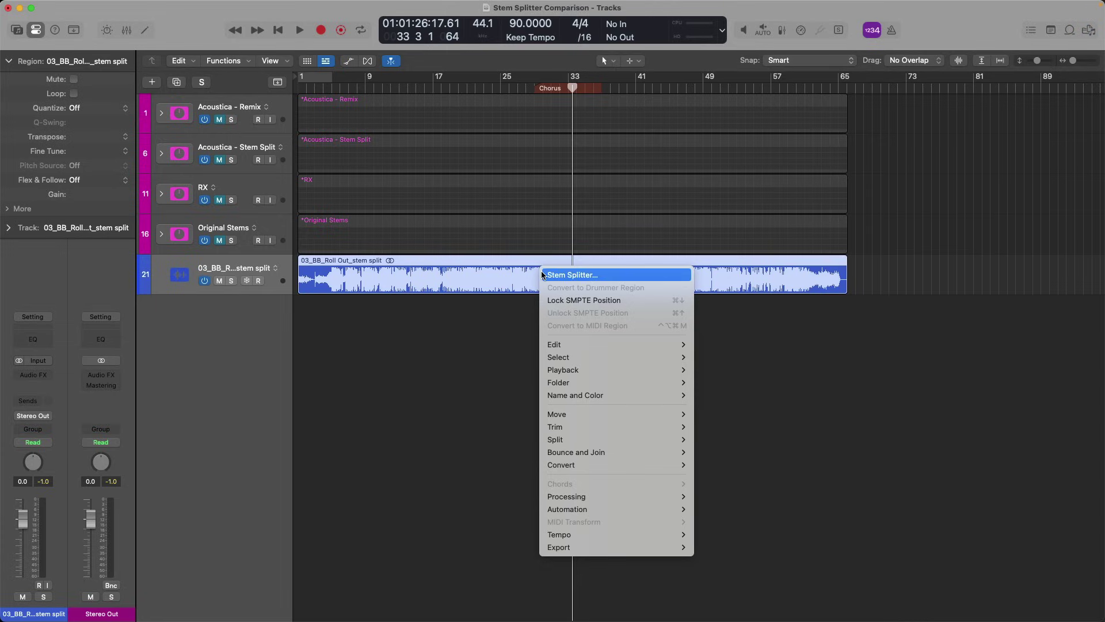
click(508, 305)
click(226, 61)
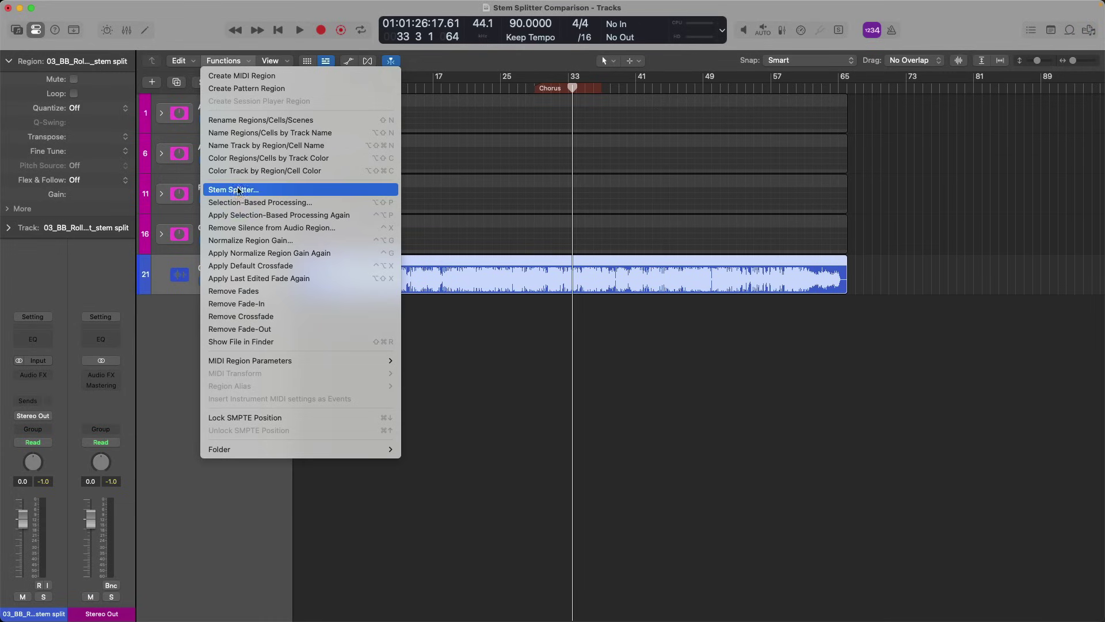
click(284, 190)
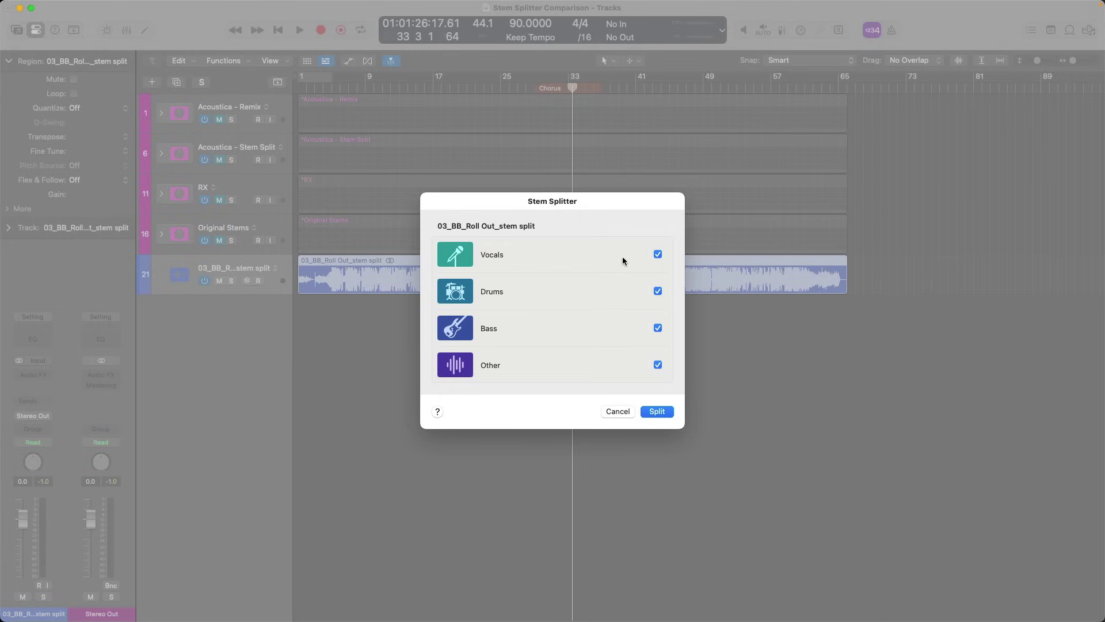
click(657, 255)
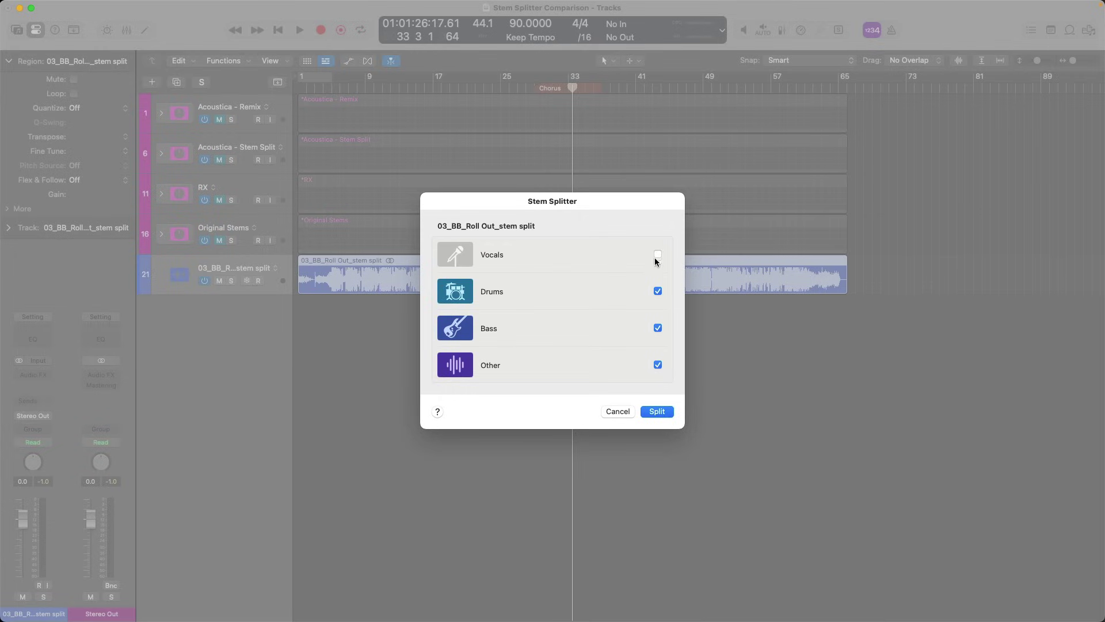
click(657, 329)
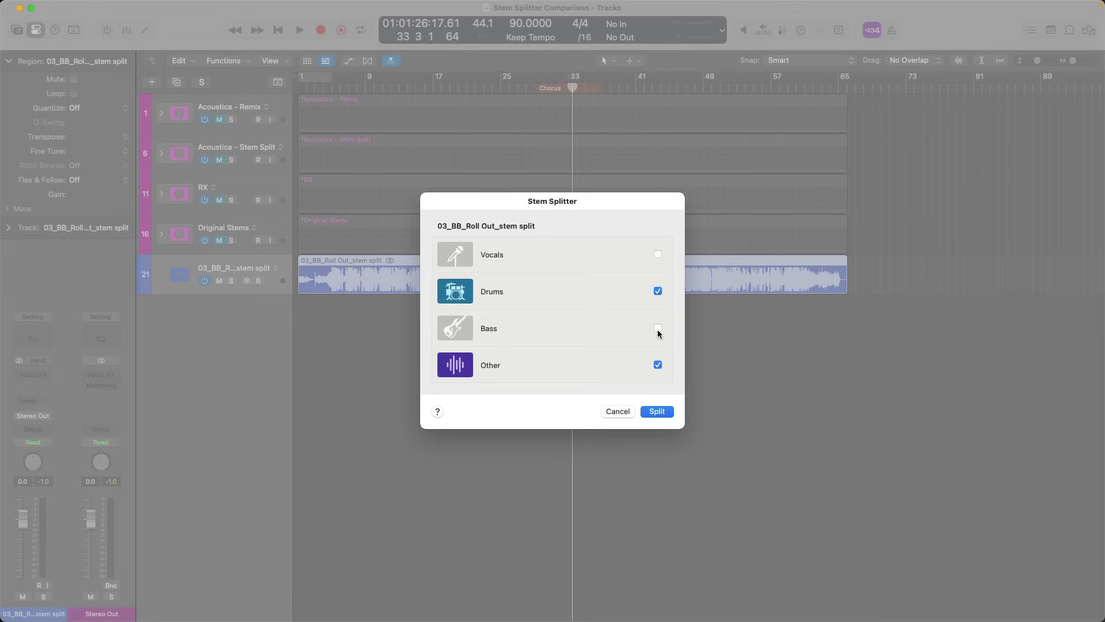
click(658, 329)
click(658, 254)
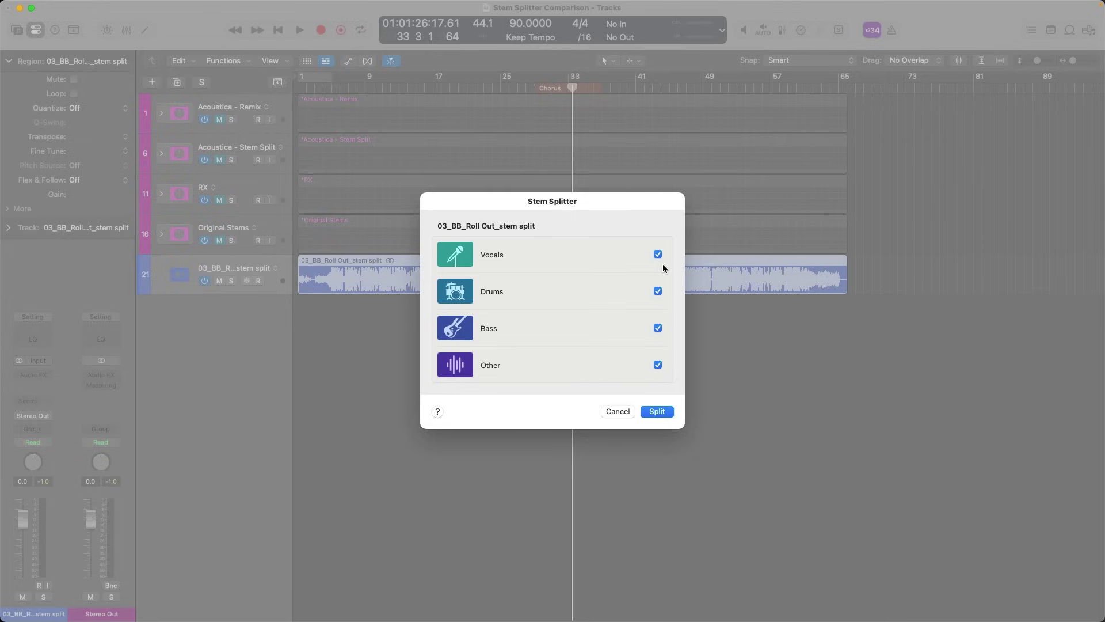
click(659, 411)
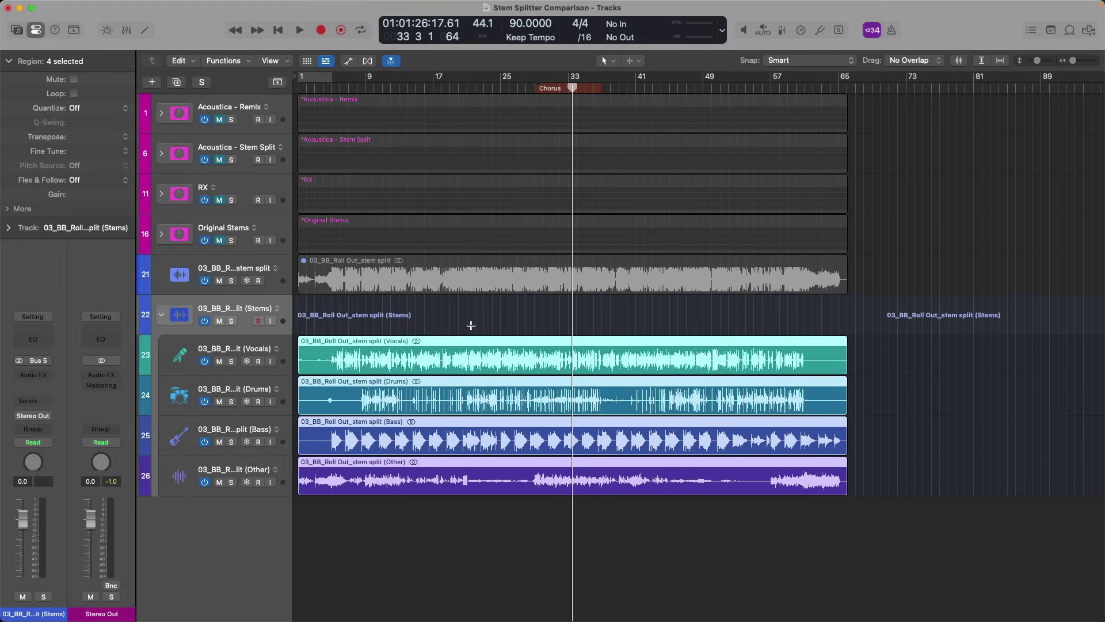
Solo the Stems folder and play it from the Chorus, zoomed in on the stems.
click(232, 321)
click(245, 311)
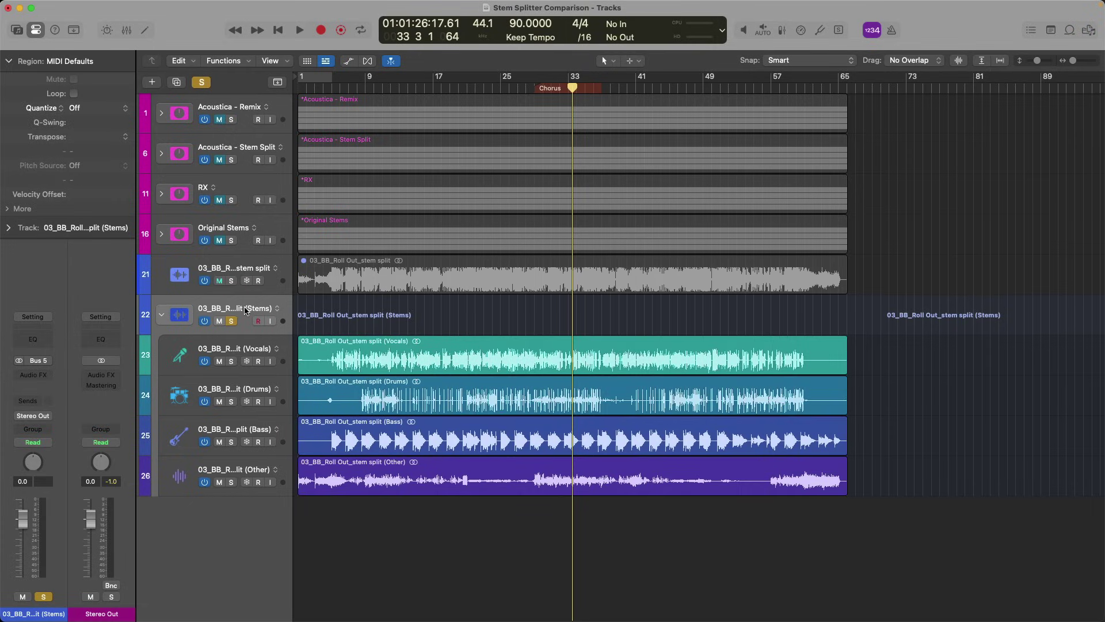
key(space)
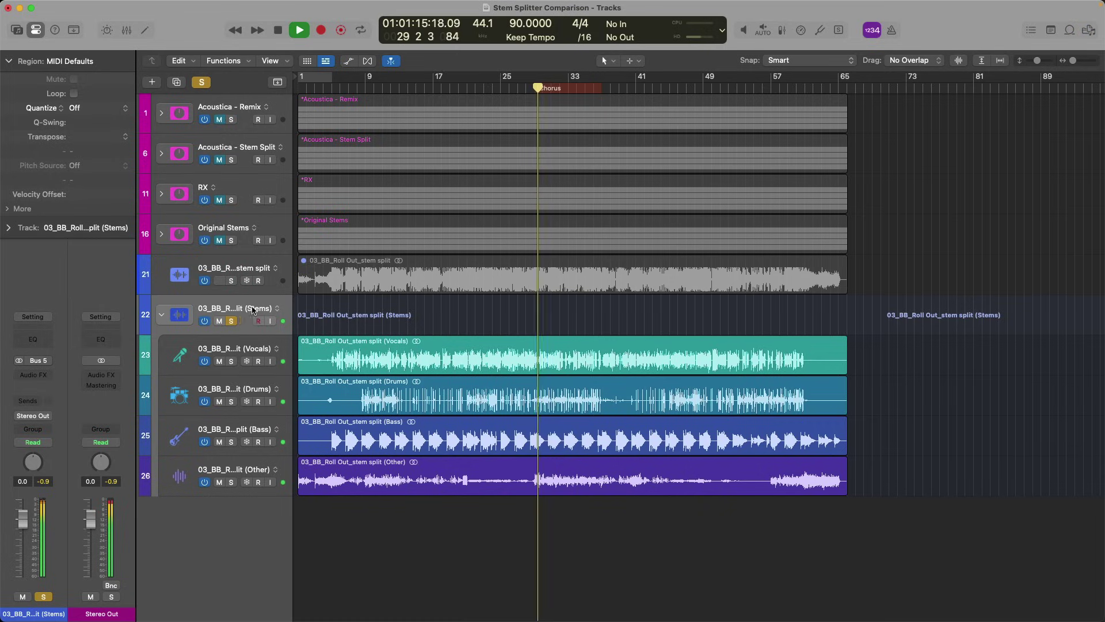
drag(512, 333, 640, 497)
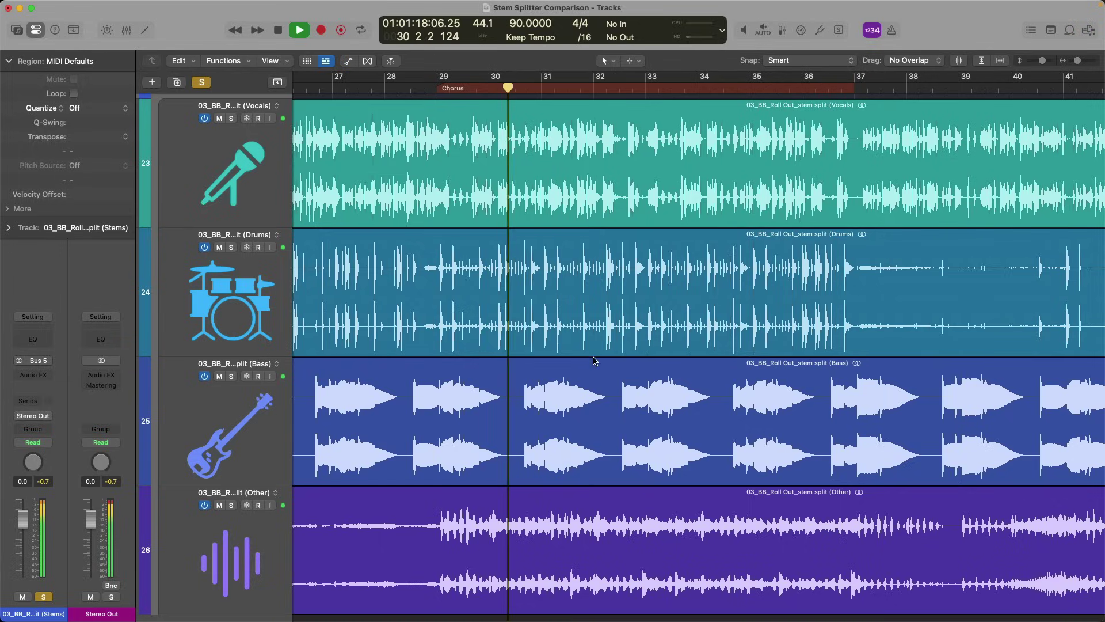
Solo the Vocals, Drums, Bass and Other stems in turn, then stop and unsolo Other.
click(234, 118)
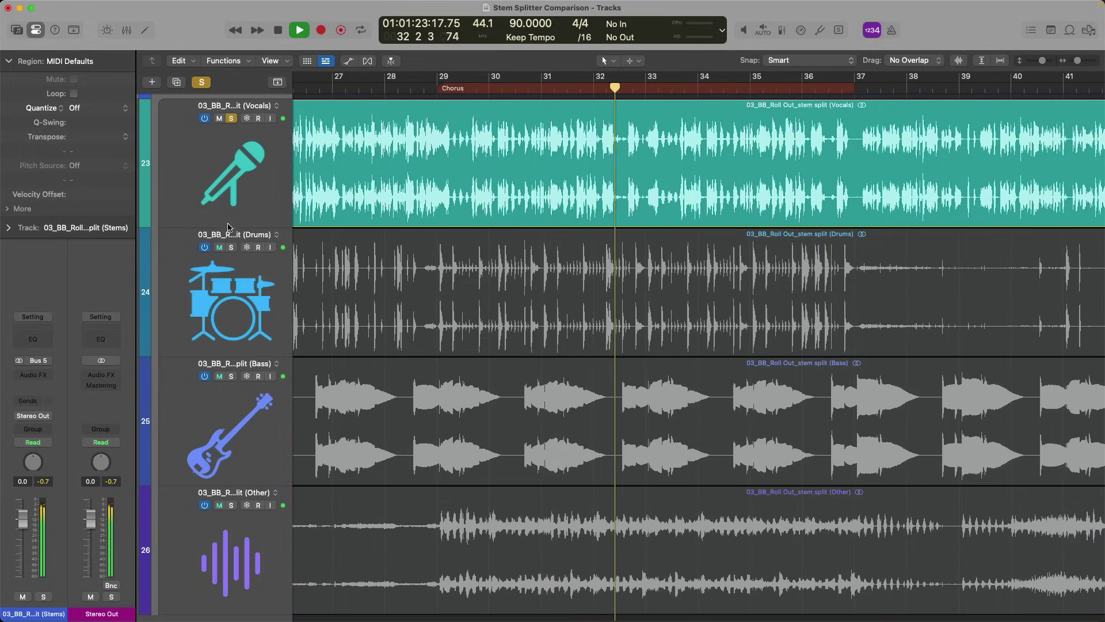
click(231, 248)
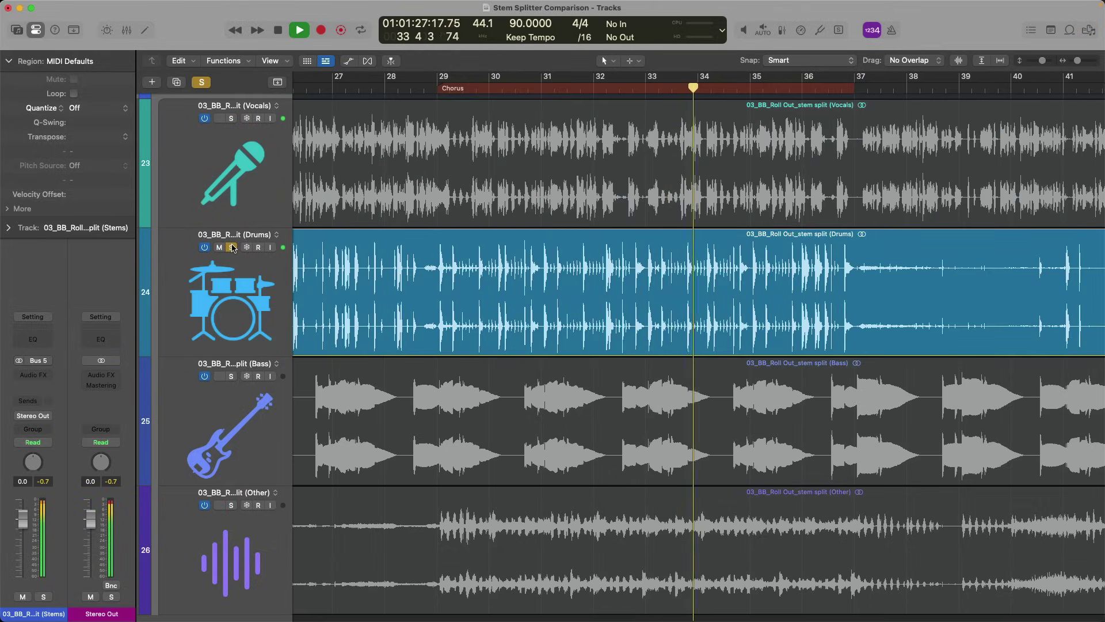
click(232, 376)
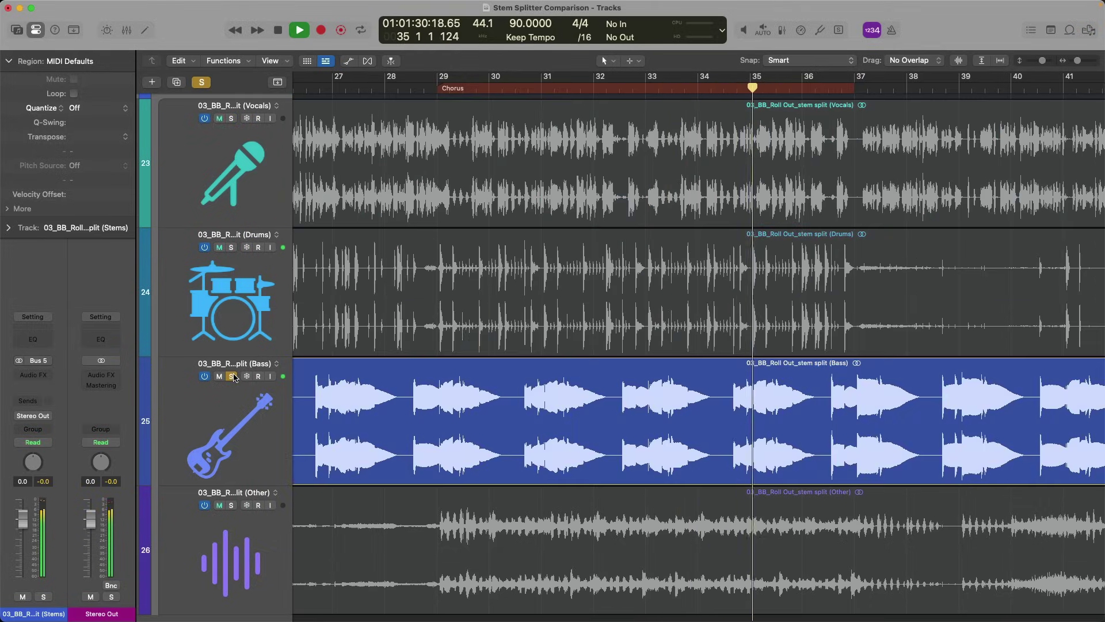
click(233, 506)
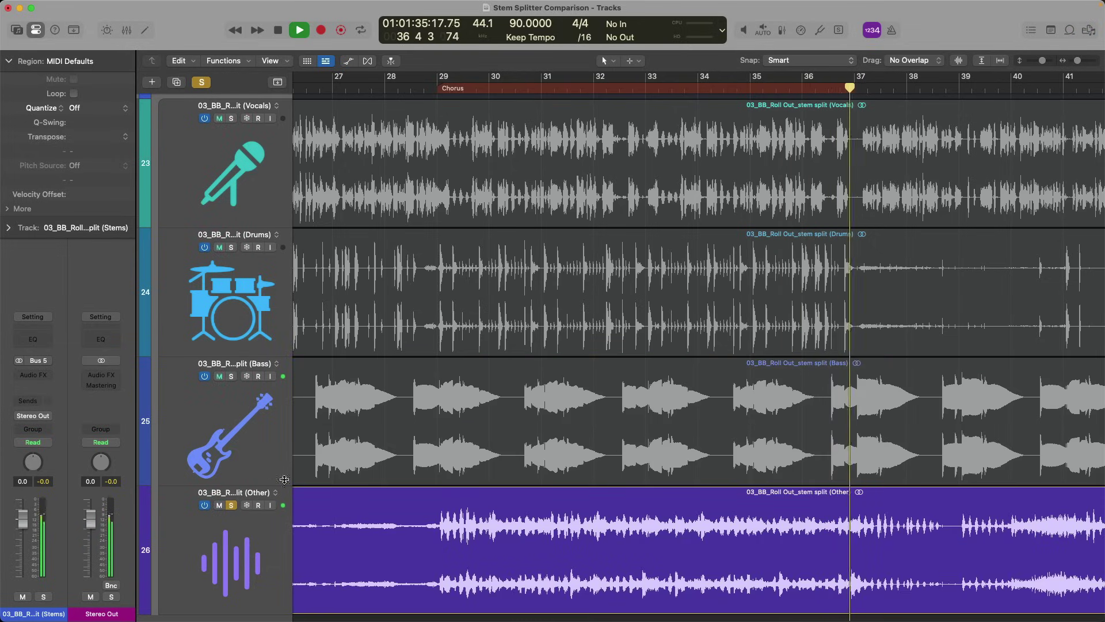
key(space)
click(233, 505)
Zoom out and audition the Vocals, then the Drums stem soloed from the Chorus.
key(z)
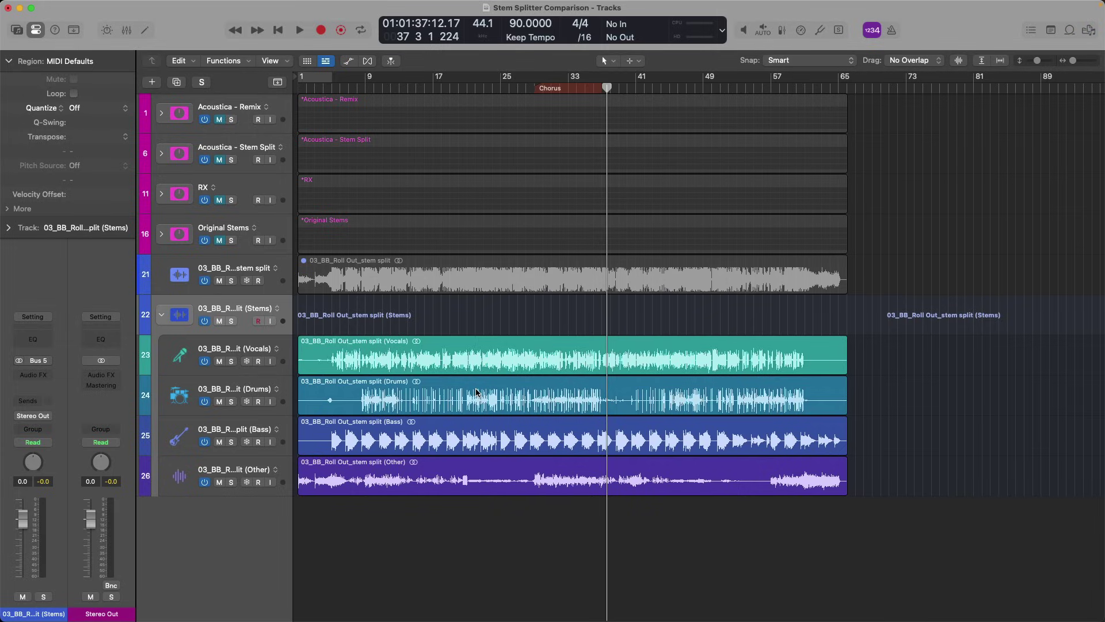
click(231, 361)
key(space)
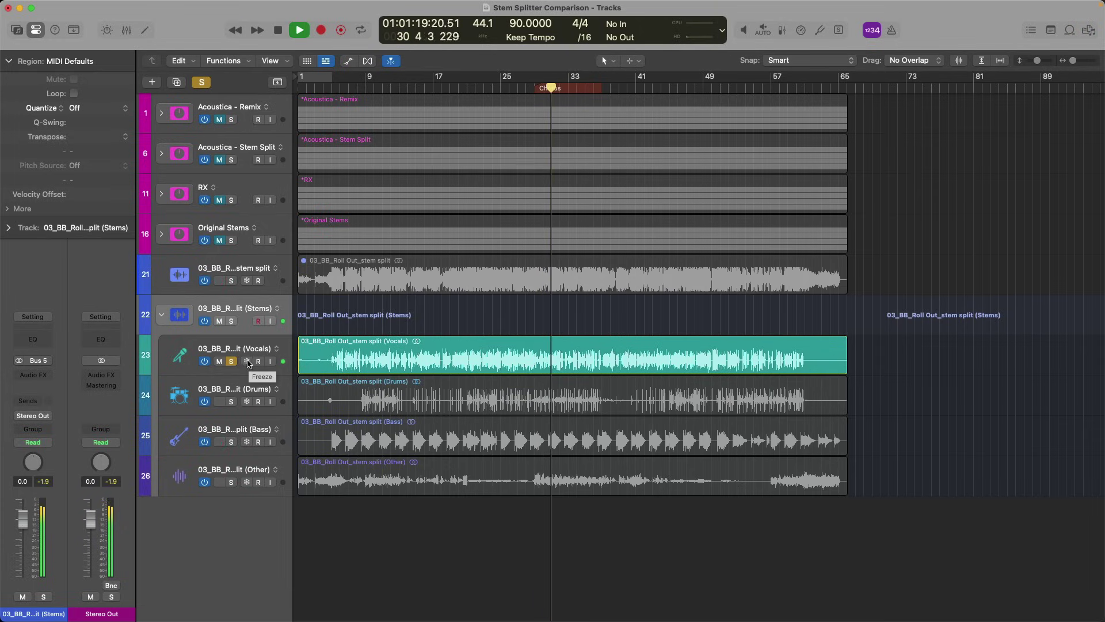
key(space)
click(232, 361)
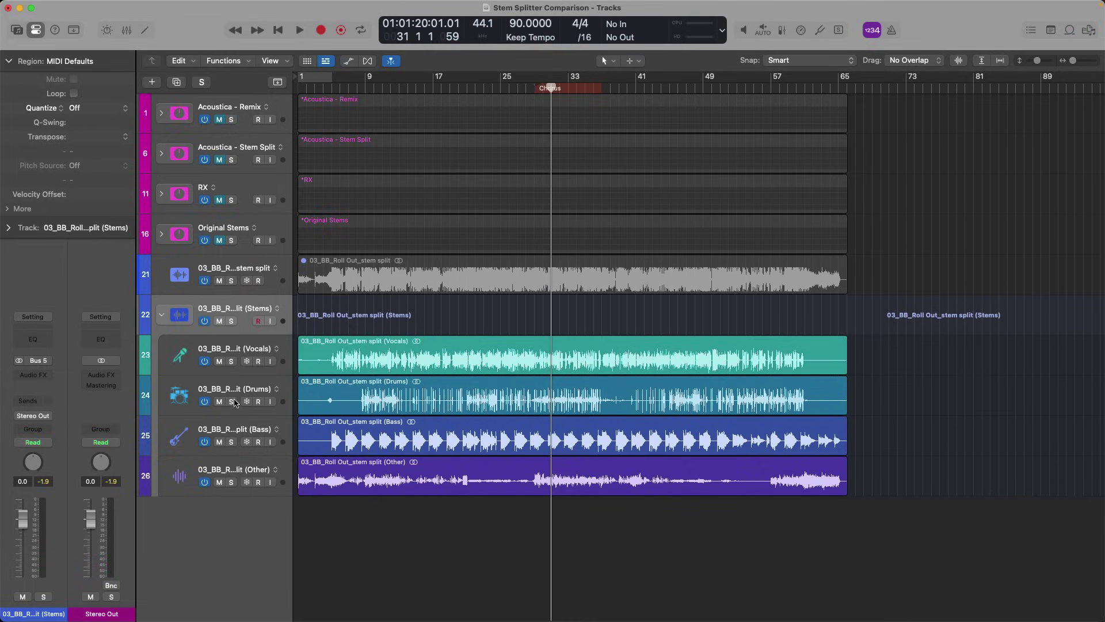
click(232, 402)
key(space)
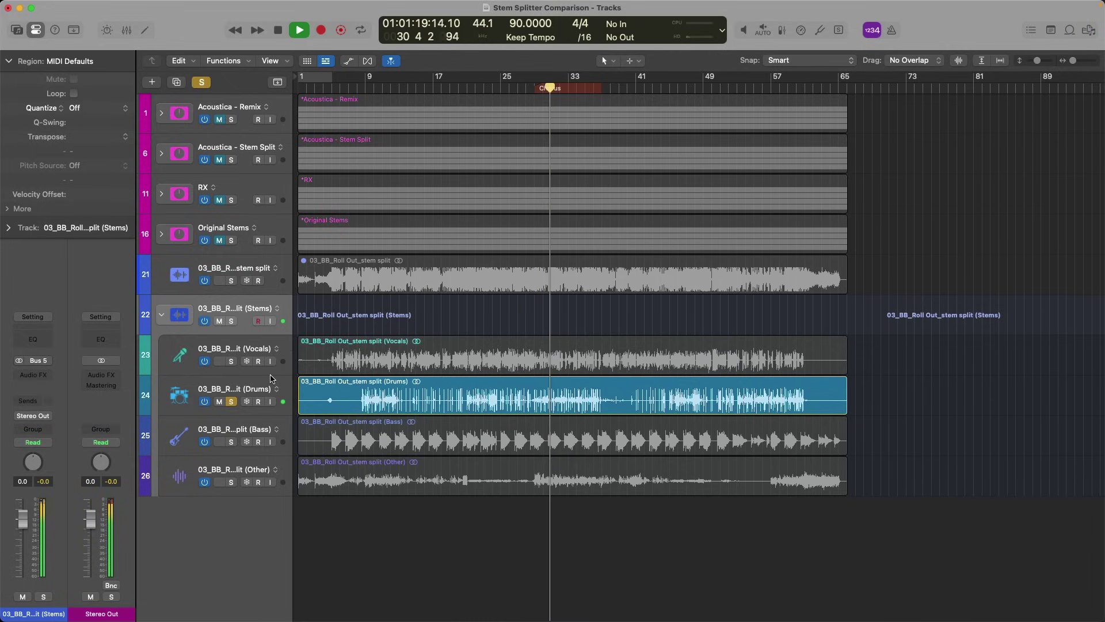
key(space)
Audition the Bass and Other stems soloed, then play all stems together, stopping at bar 31.
click(230, 441)
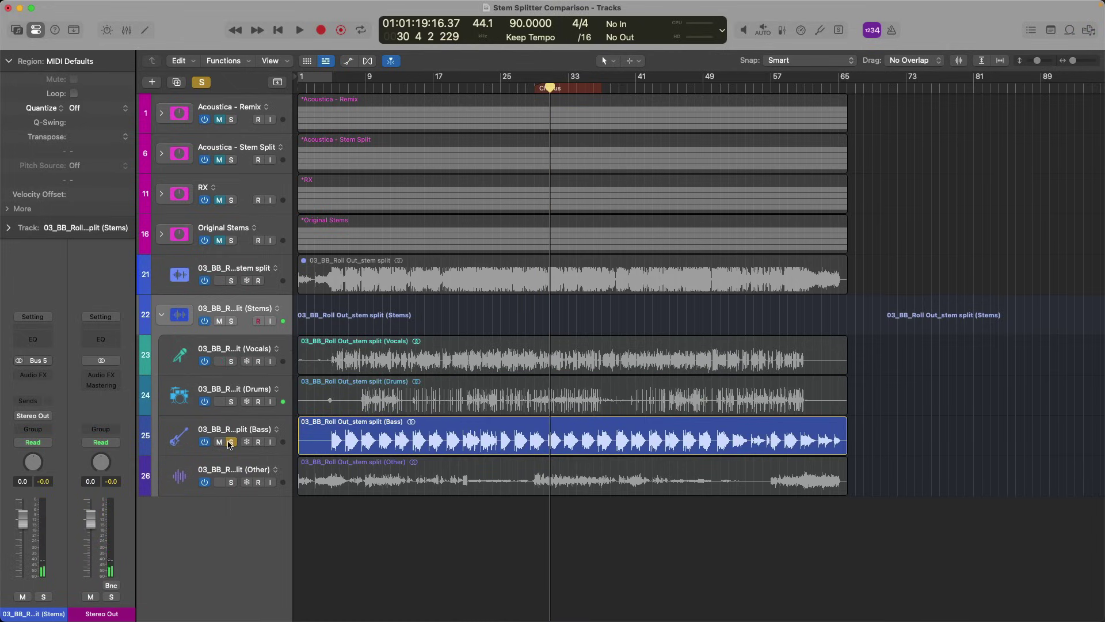
key(space)
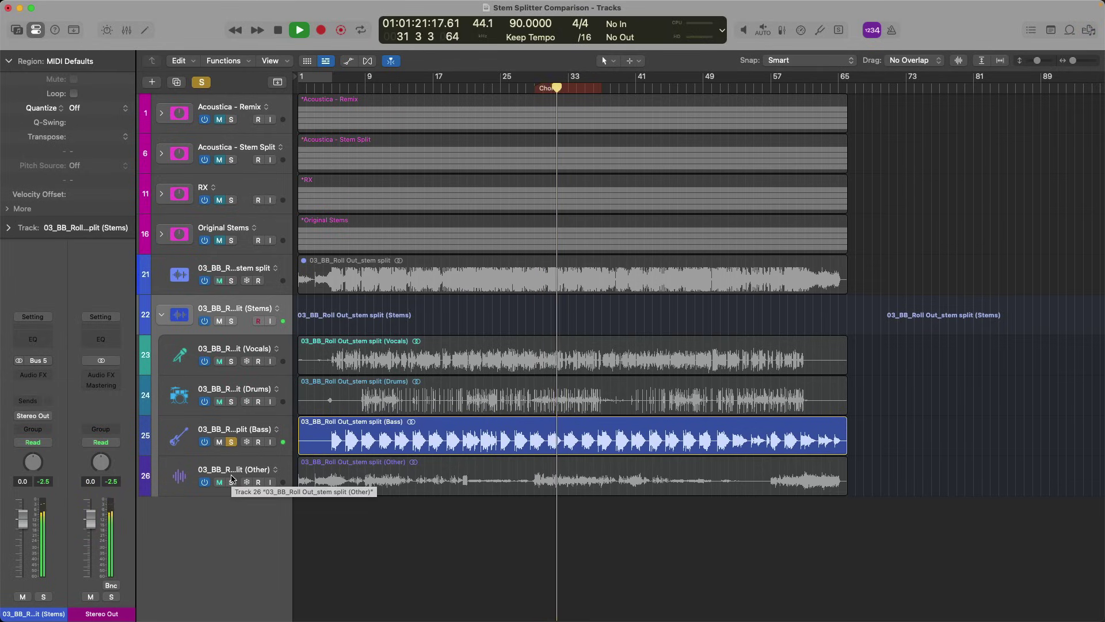
key(space)
click(231, 482)
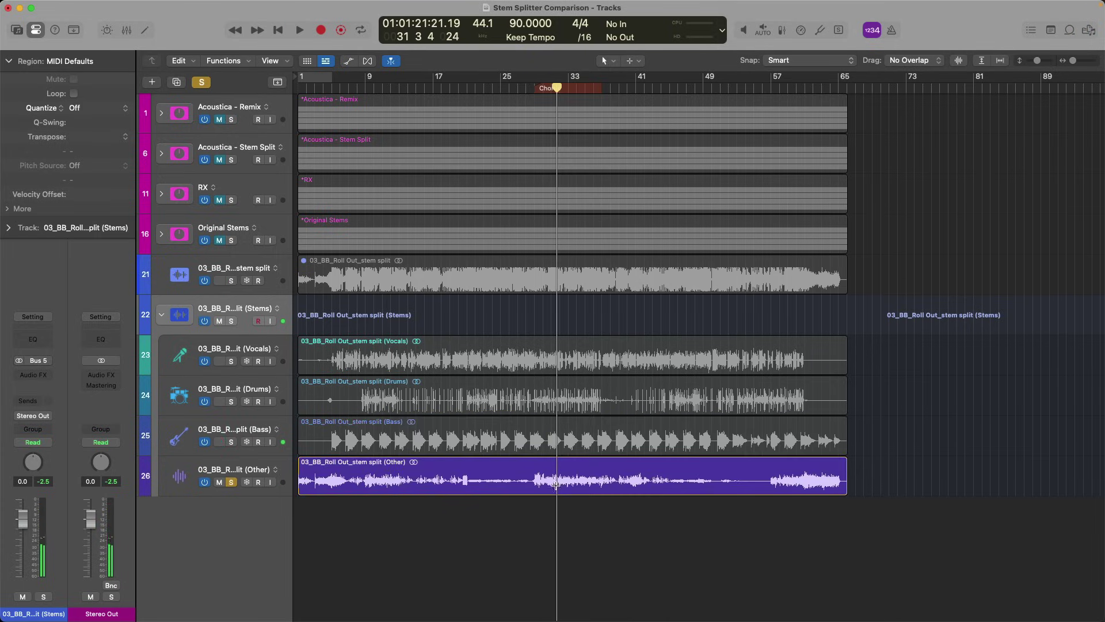
key(space)
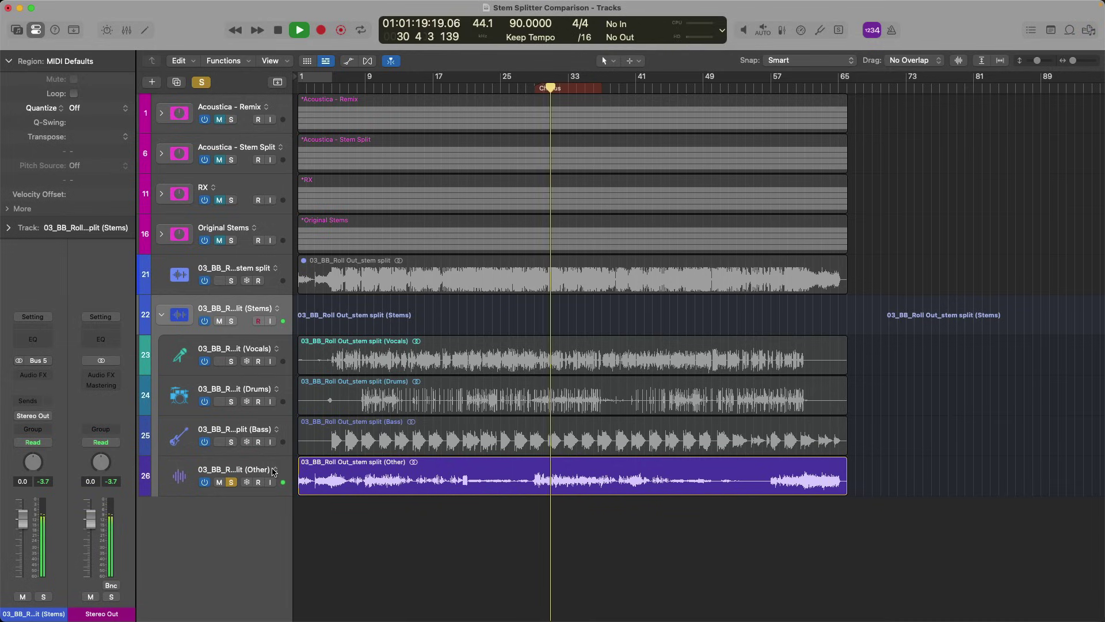
key(space)
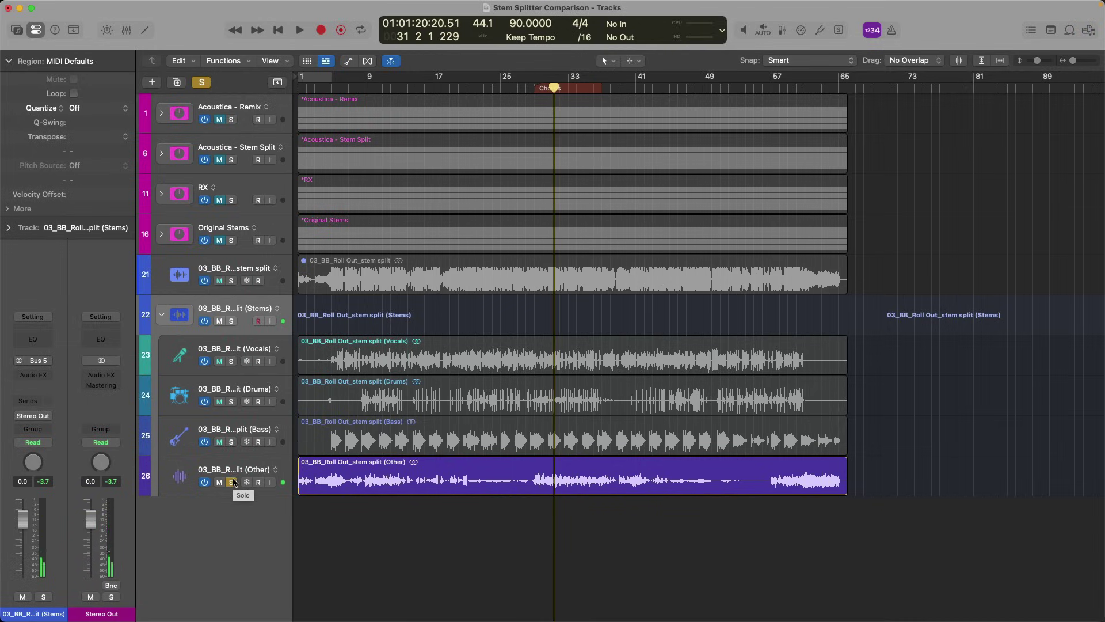
click(232, 482)
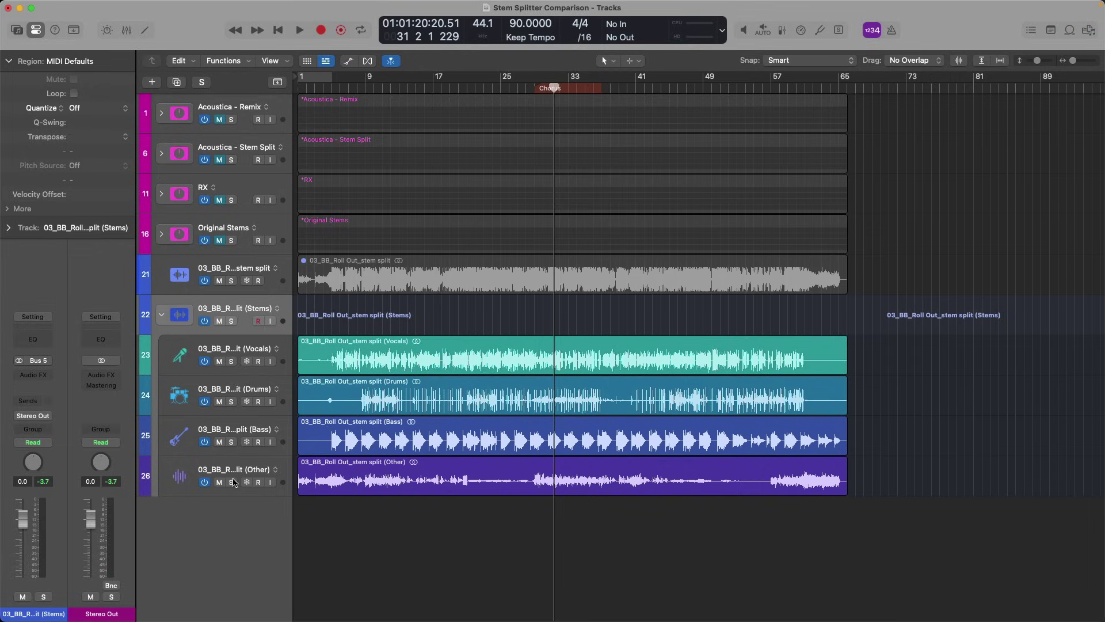
key(space)
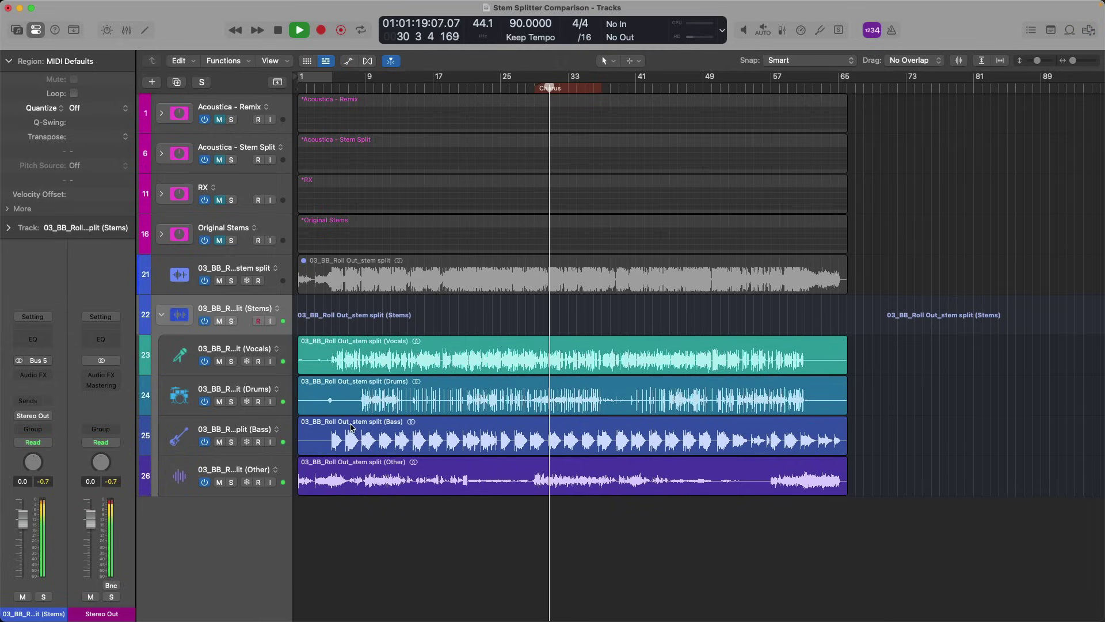
key(space)
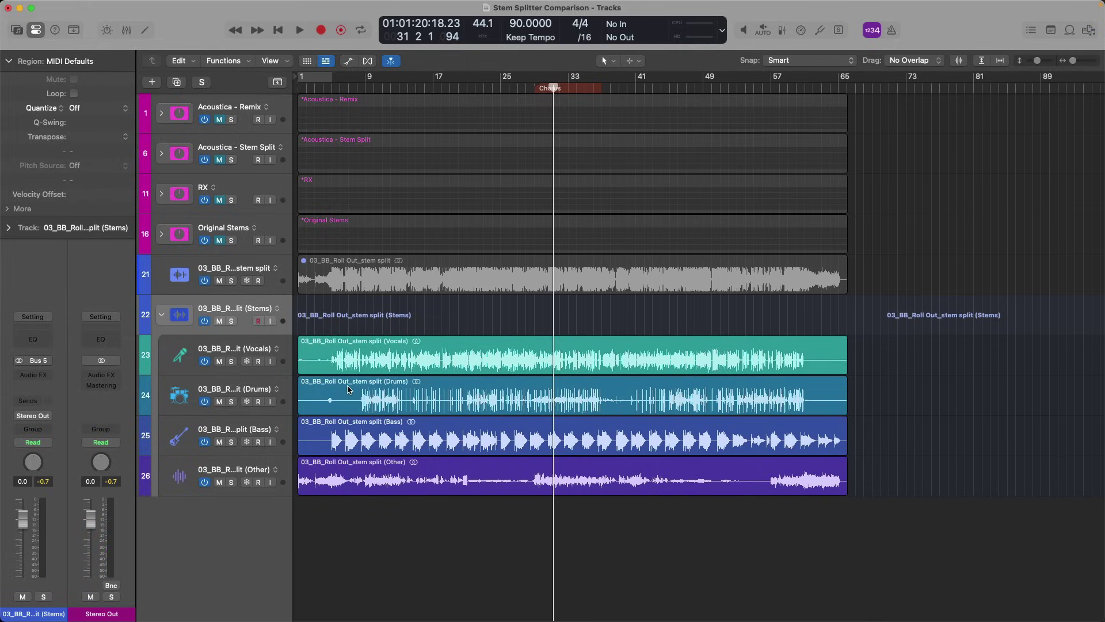
Switch briefly to iZotope RX, then to Acoustica showing the Other_remix.wav waveform.
key(super+Tab)
key(super+Tab)
key(super+Tab)
key(super+Tab)
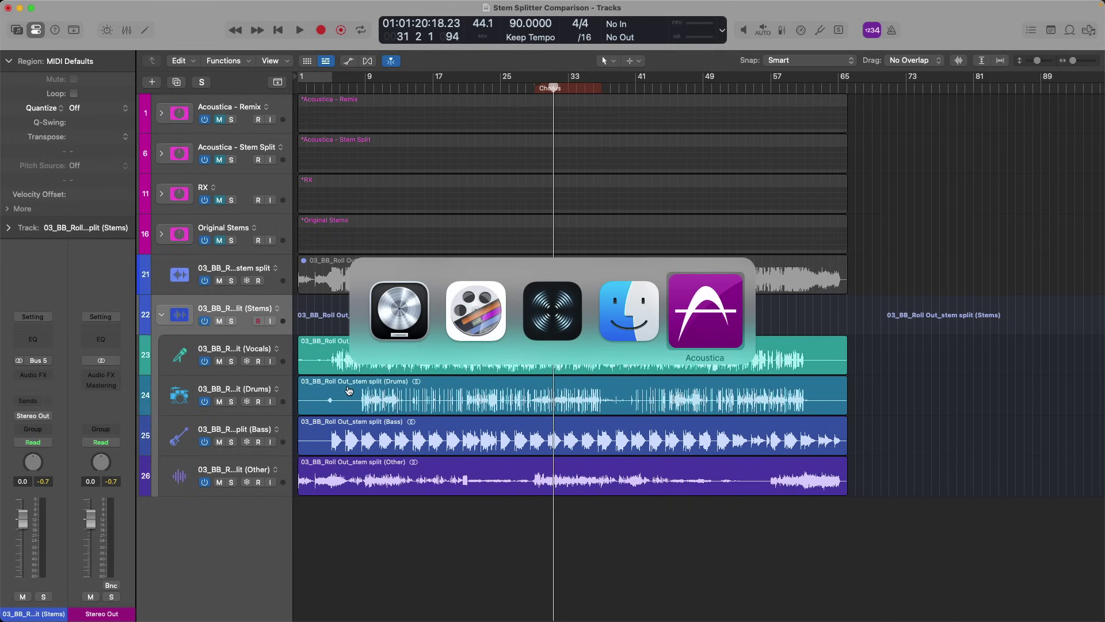
key(super+Tab)
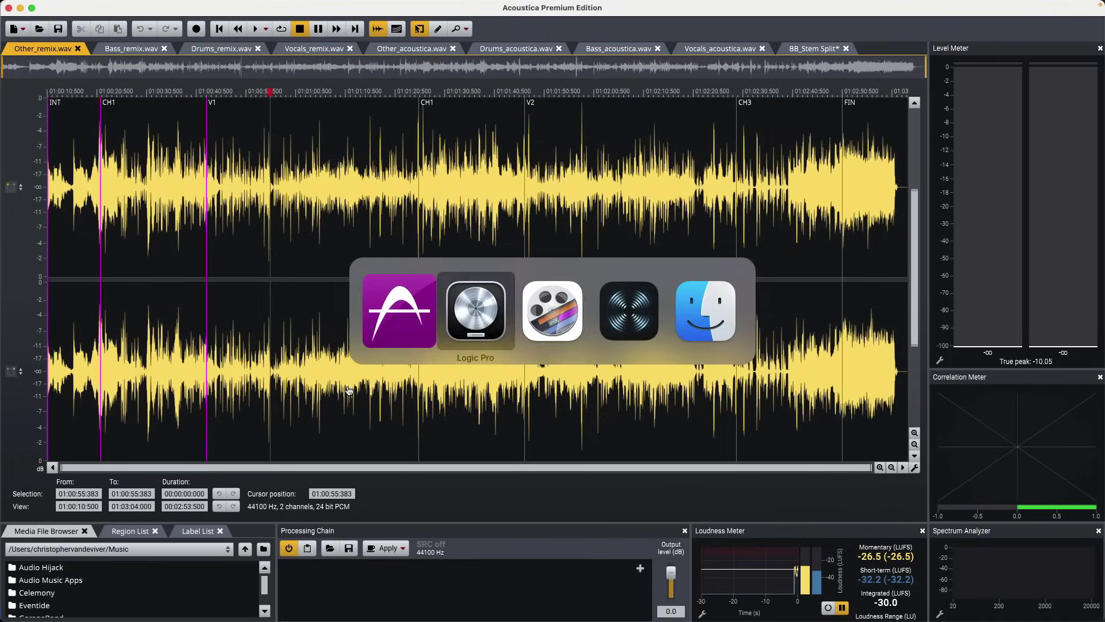
key(super+Tab)
key(super+Tab)
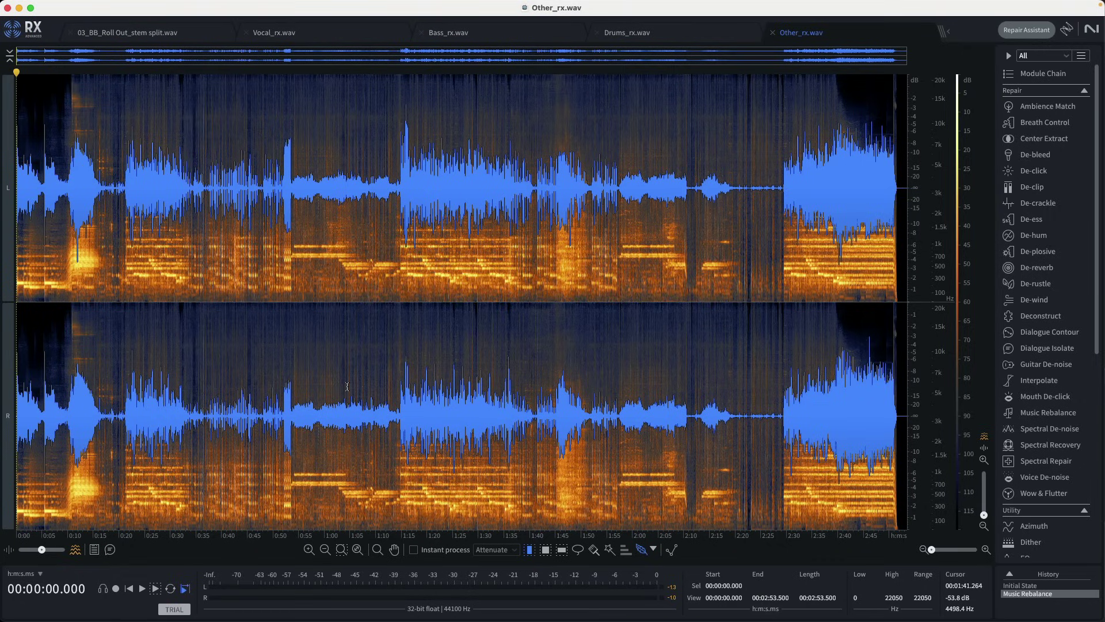
key(super+Tab)
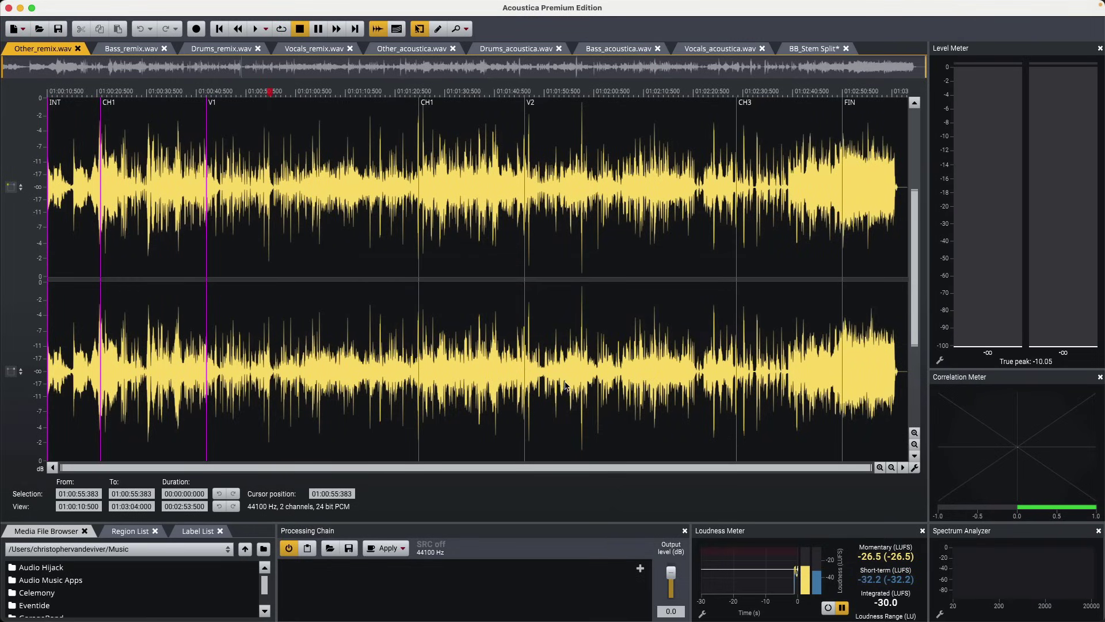
Create a new multitrack session in Acoustica with the default settings.
click(88, 6)
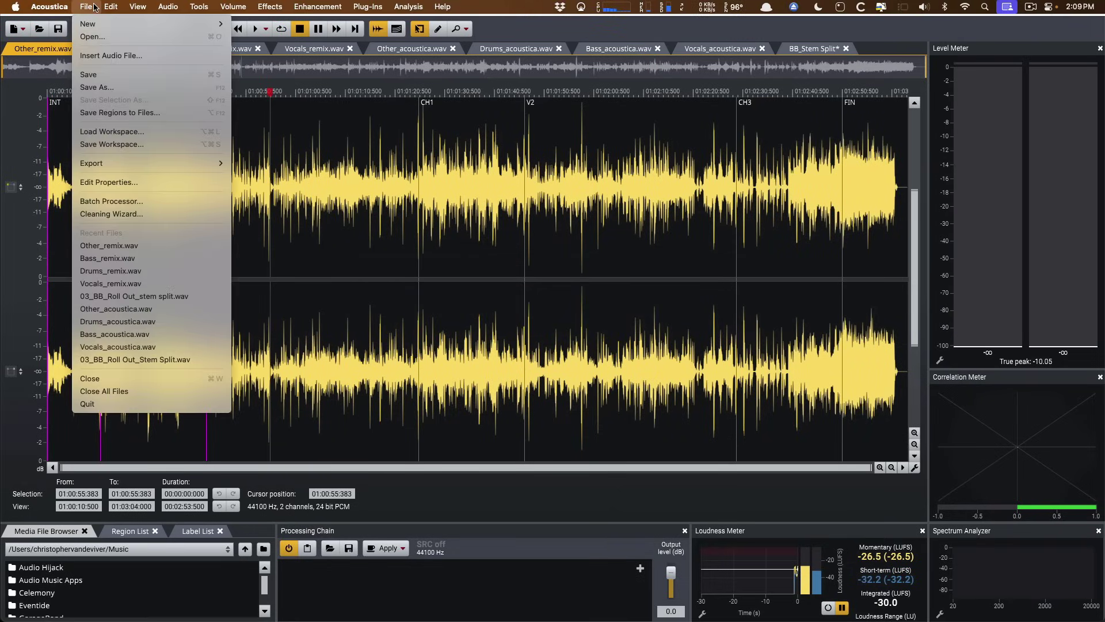
mouse_move(90, 24)
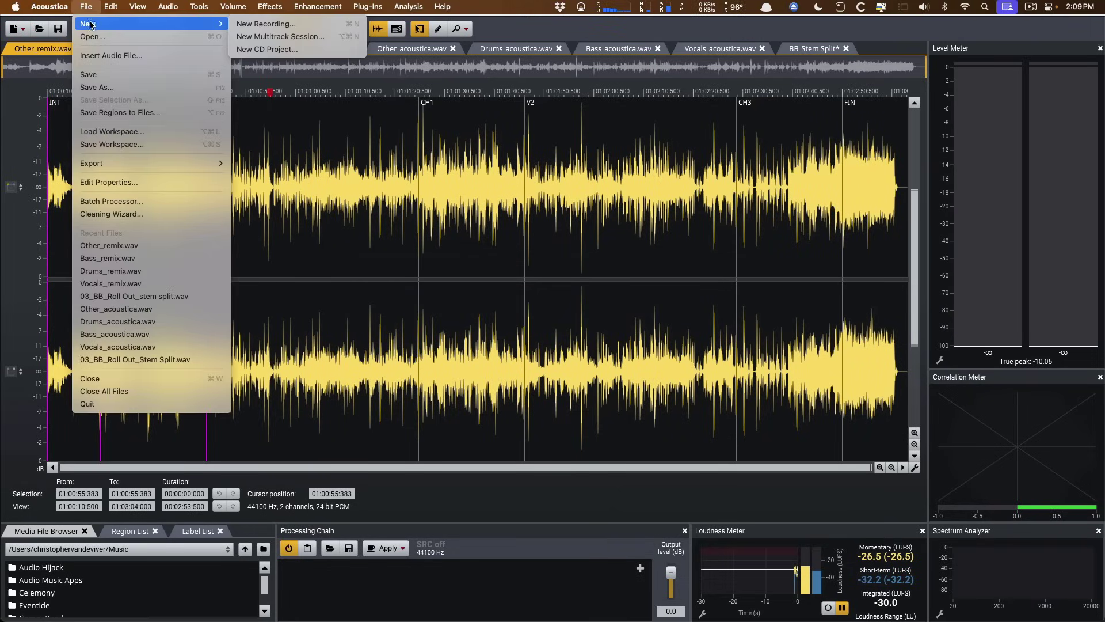
click(244, 37)
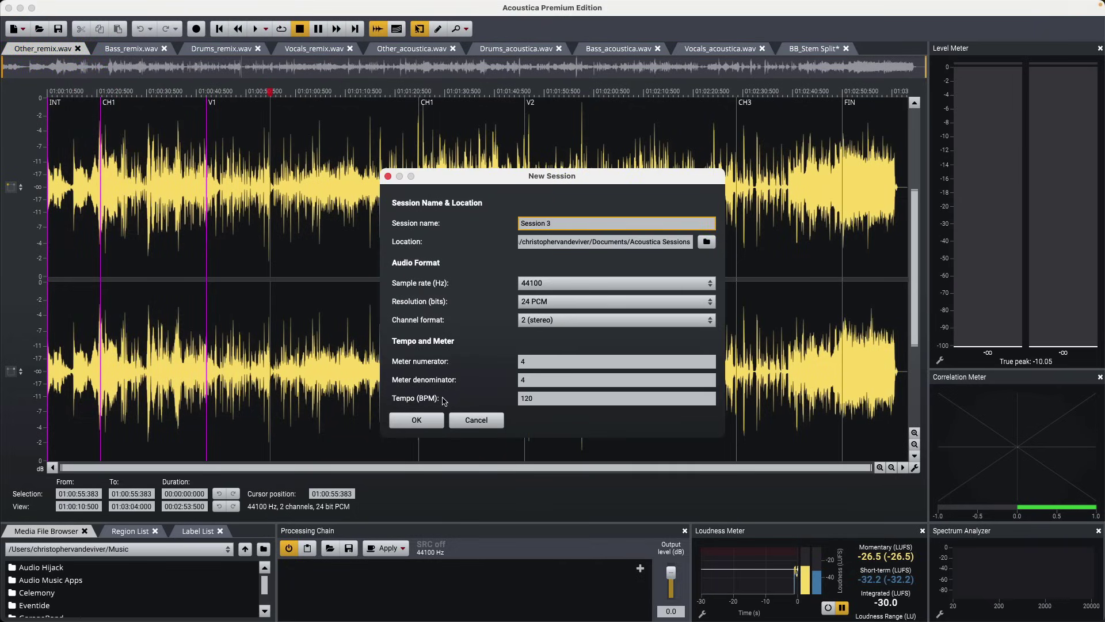
click(435, 423)
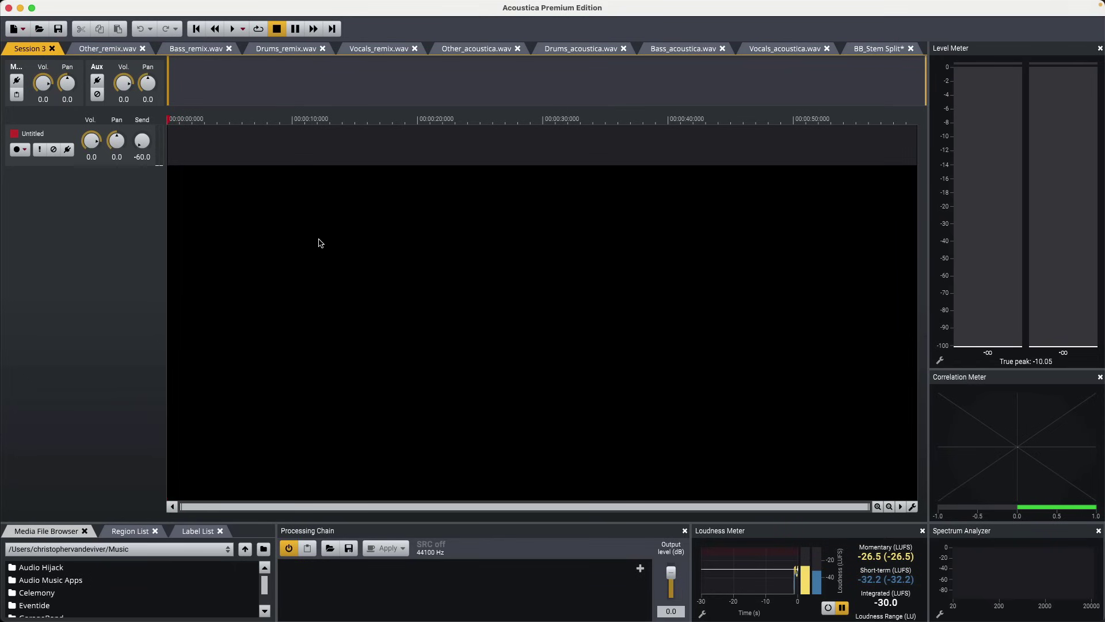
Import stems from 03_BB_Roll Out_stem split.wav with the Piano stem set to Skip.
click(87, 6)
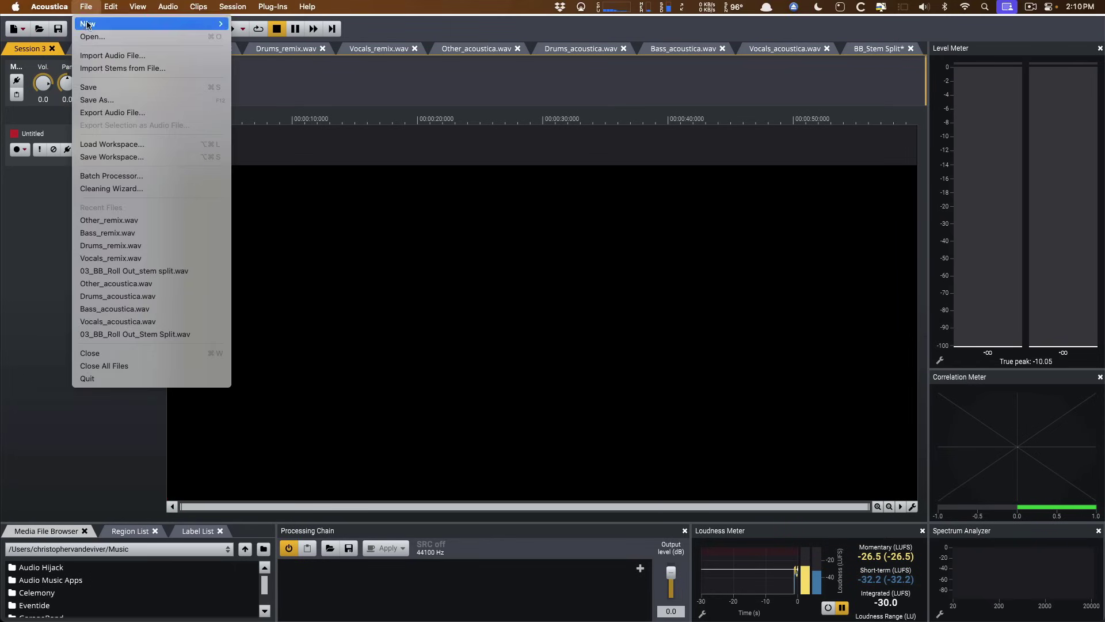
click(192, 68)
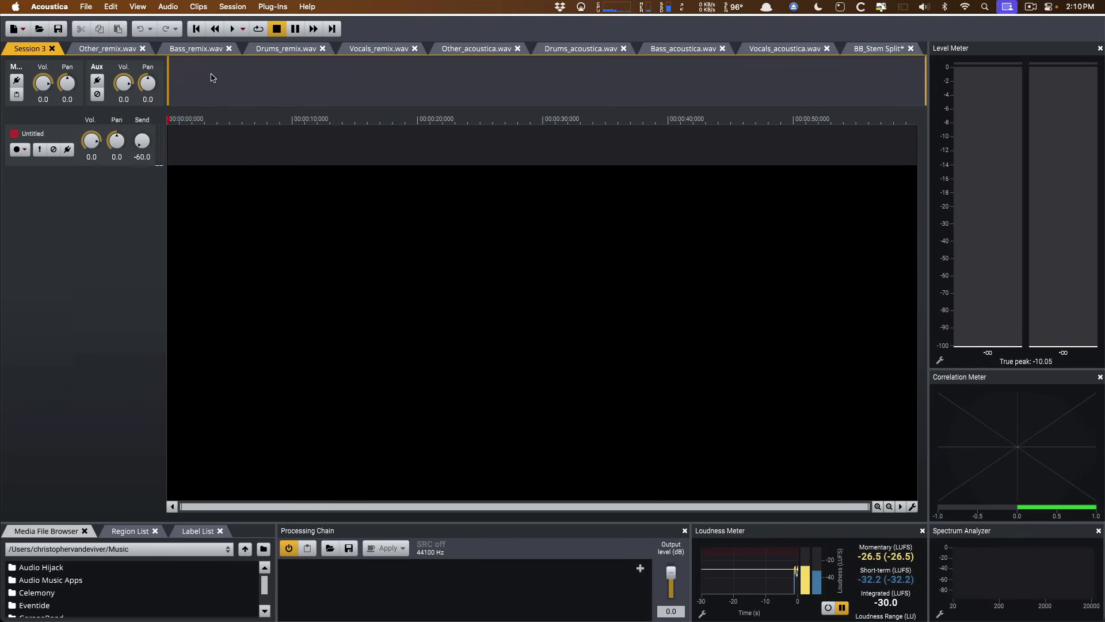
scroll(476, 172, left, 5)
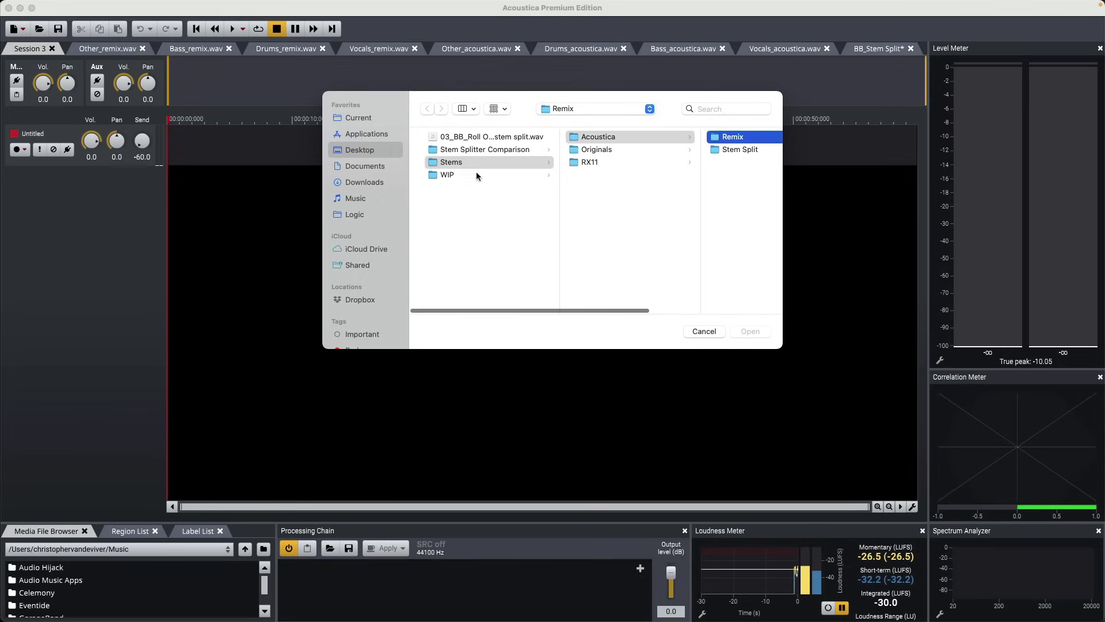
click(475, 136)
click(746, 332)
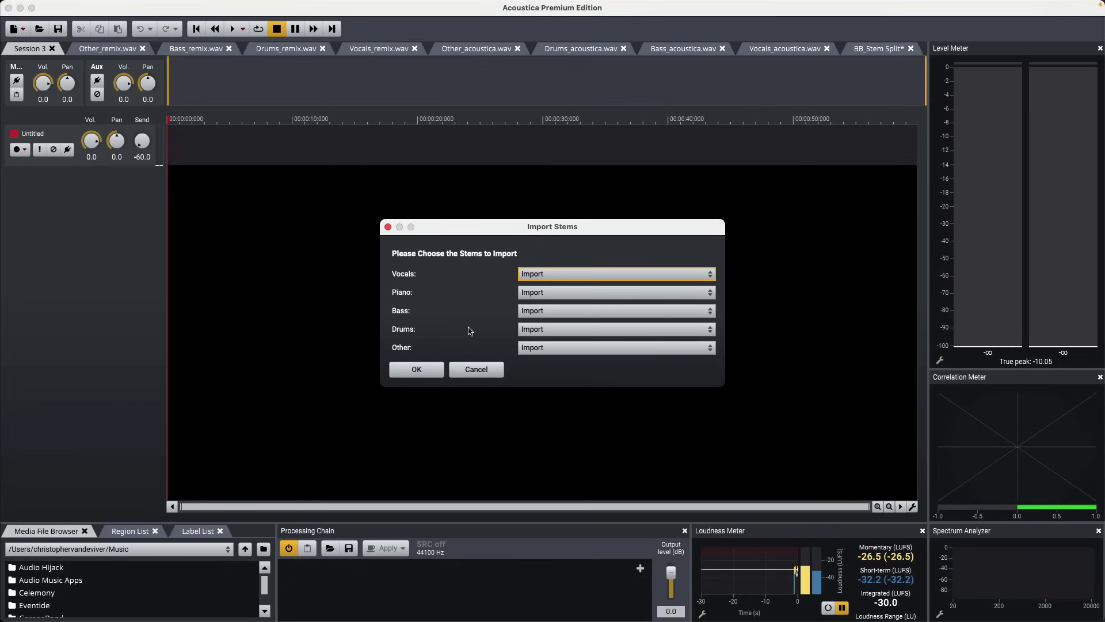
click(536, 293)
click(533, 300)
click(427, 367)
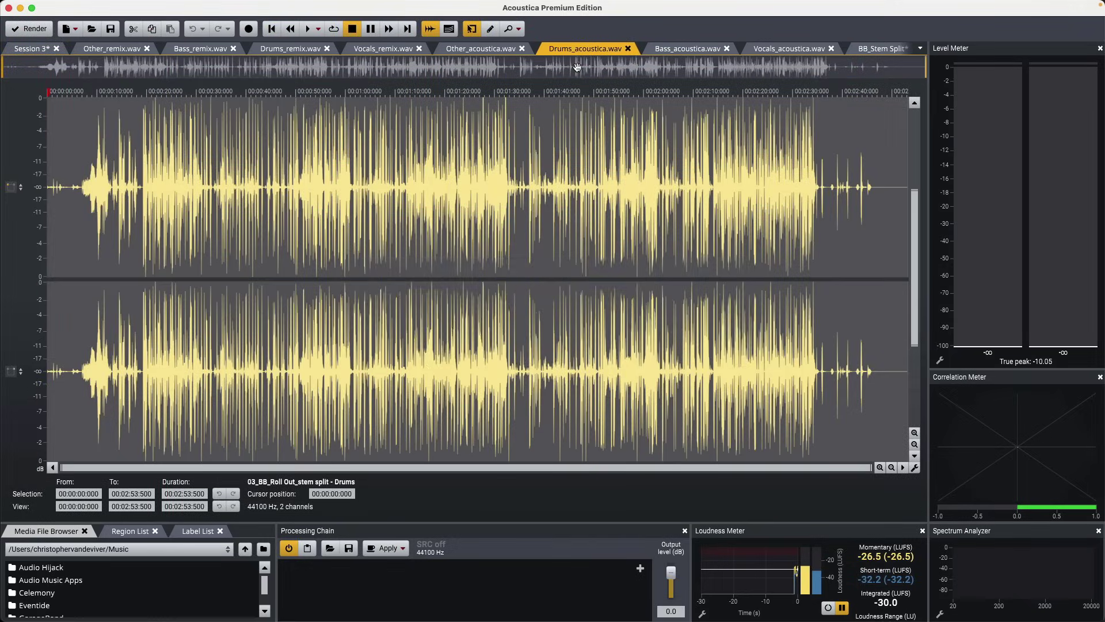
Open 03_BB_Roll Out_stem split.wav in Acoustica by dragging it from Finder.
key(super+Tab)
key(super+Tab)
key(super+Tab)
key(super+Tab)
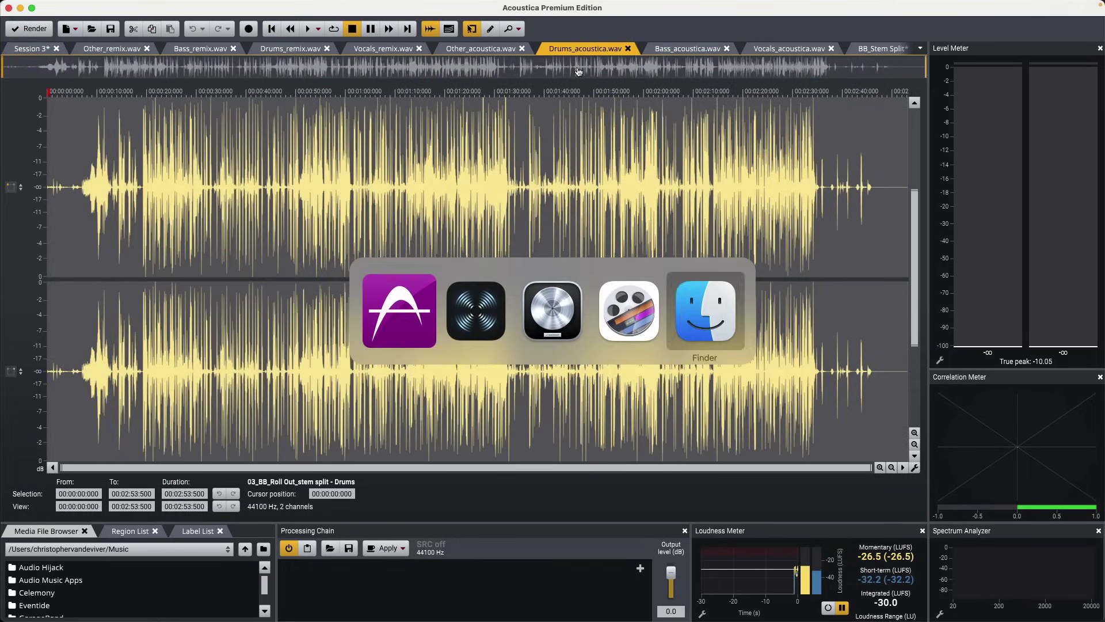
scroll(548, 397, left, 8)
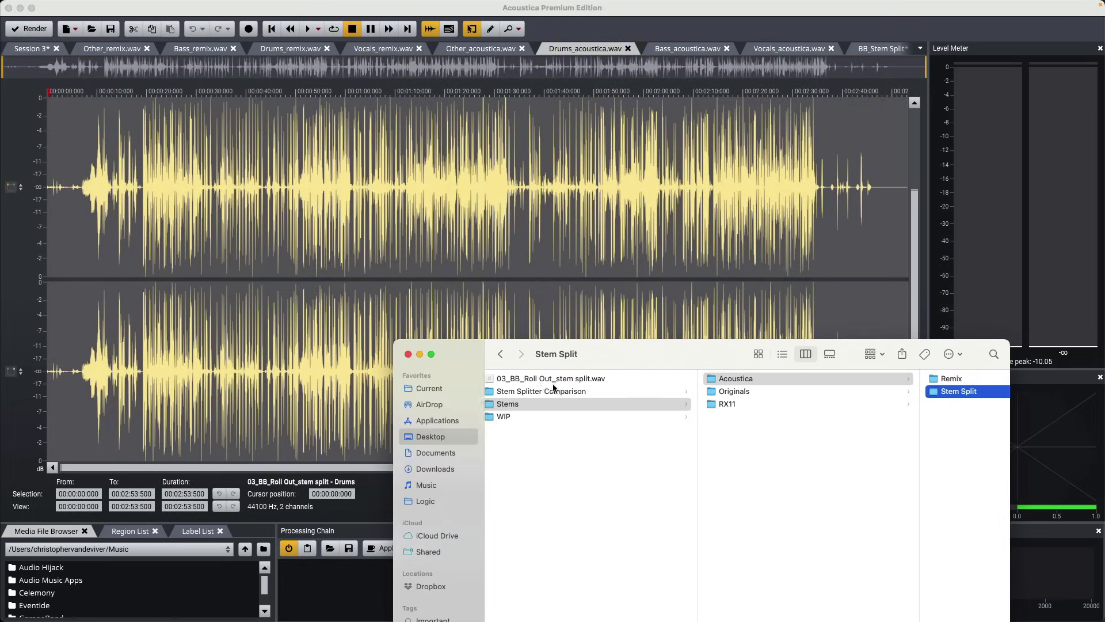
drag(557, 380, 458, 254)
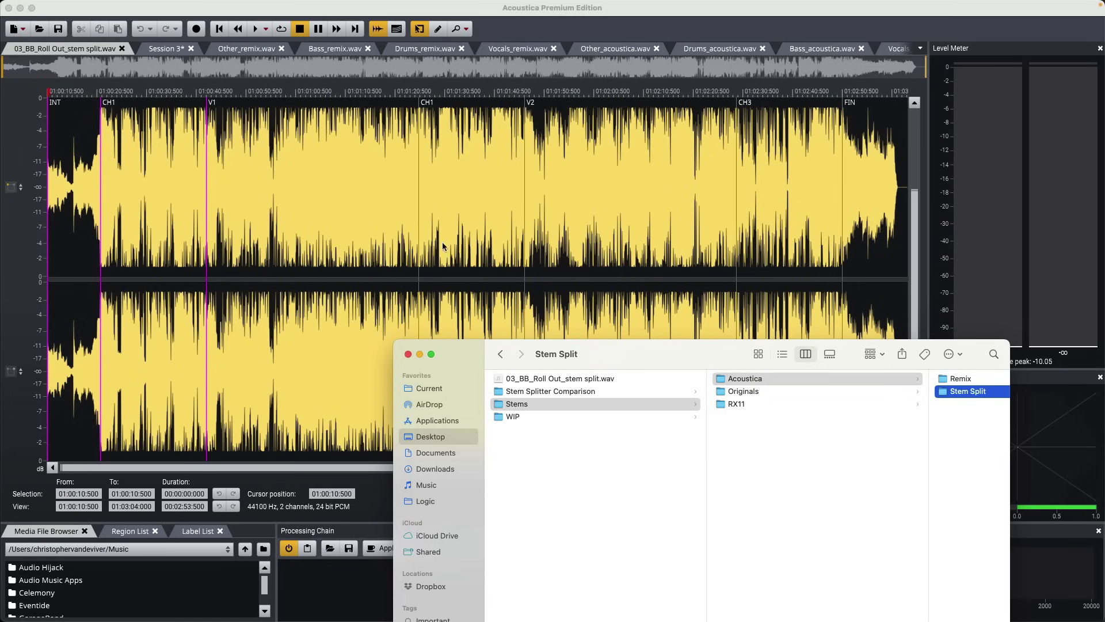
key(super+Tab)
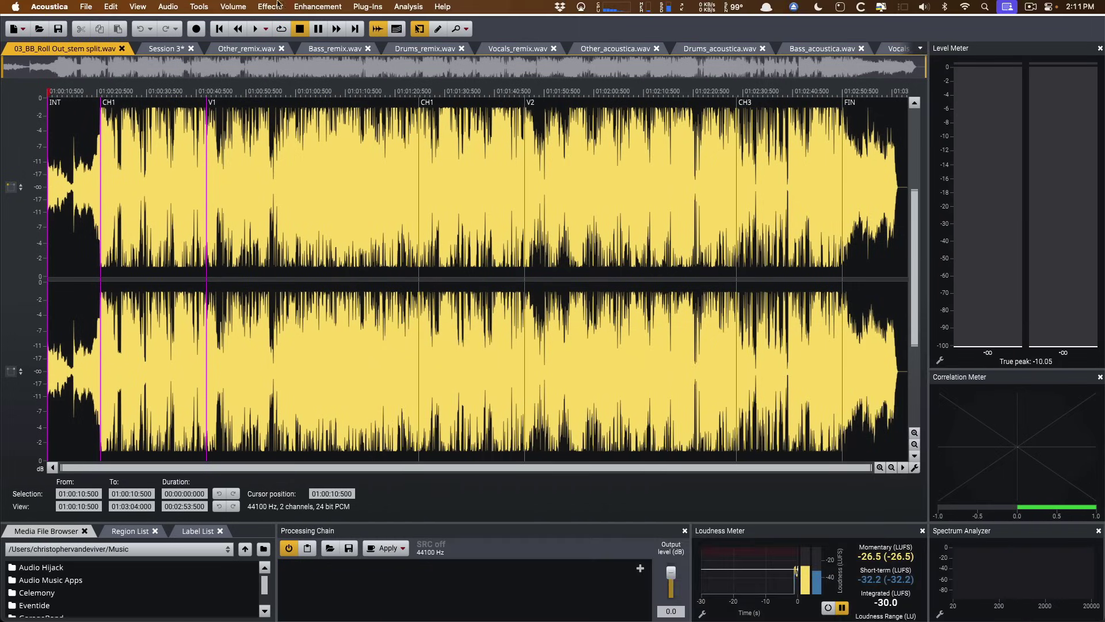
Apply Tools > Remix to the song with Piano and Other soloed.
click(207, 6)
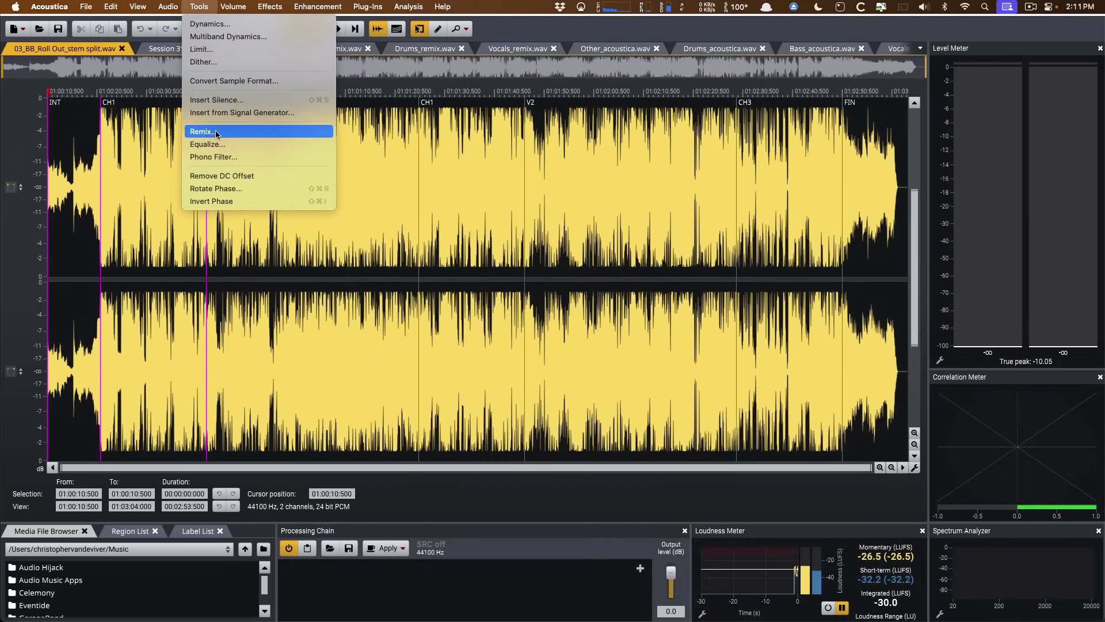
click(207, 129)
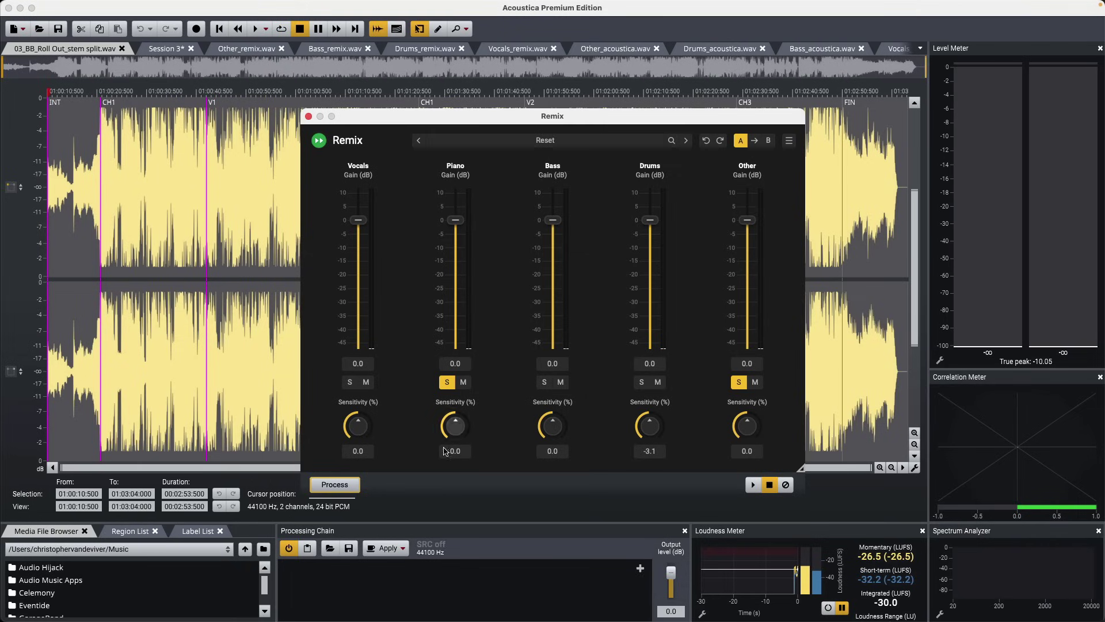
click(339, 490)
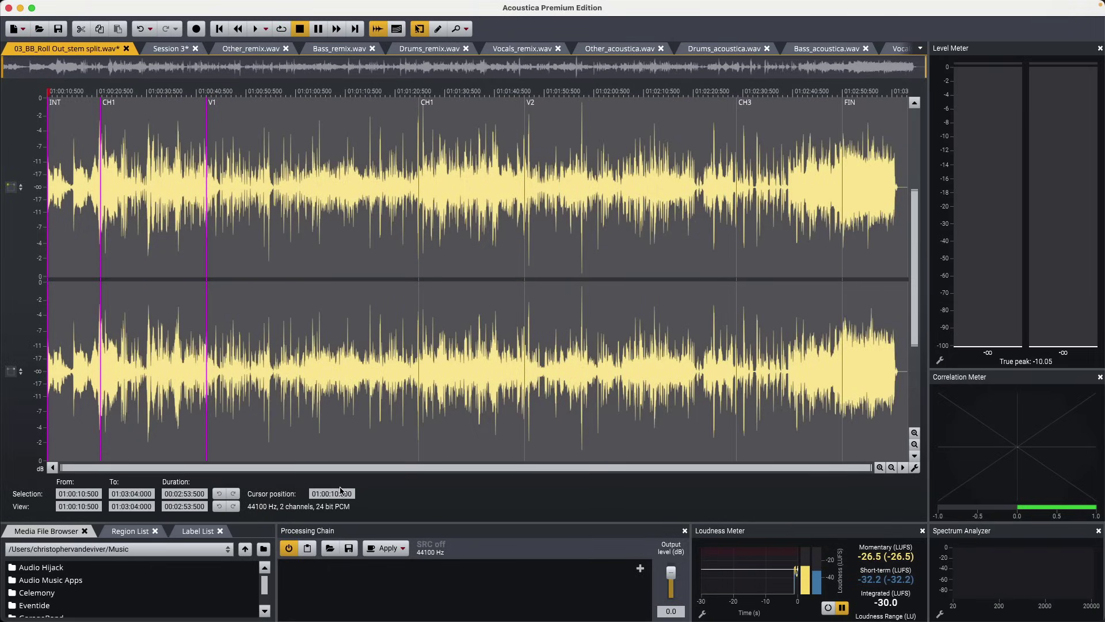
In iZotope RX, run Music Rebalance's Stem split on 03_BB_Roll Out_stem split.wav.
key(super+Tab)
key(super+Tab)
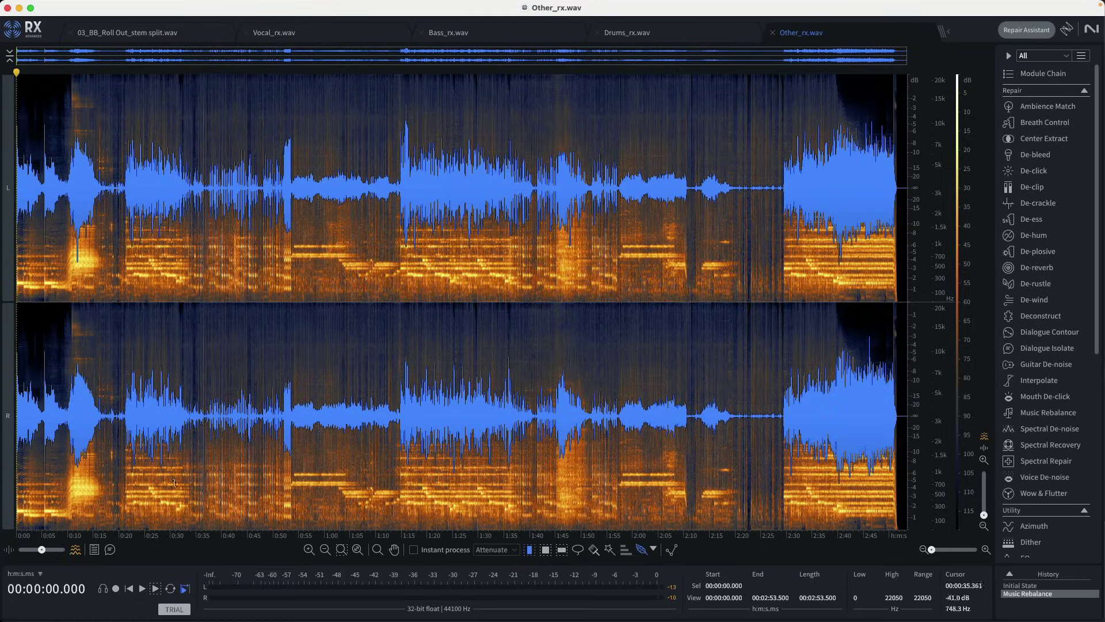
click(188, 35)
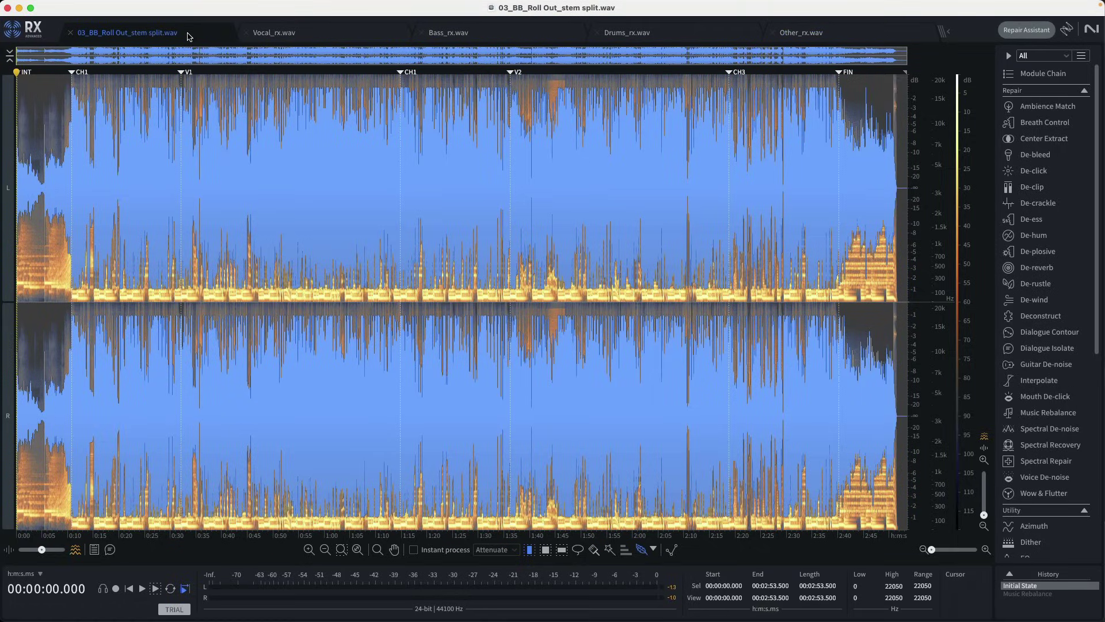
click(1006, 411)
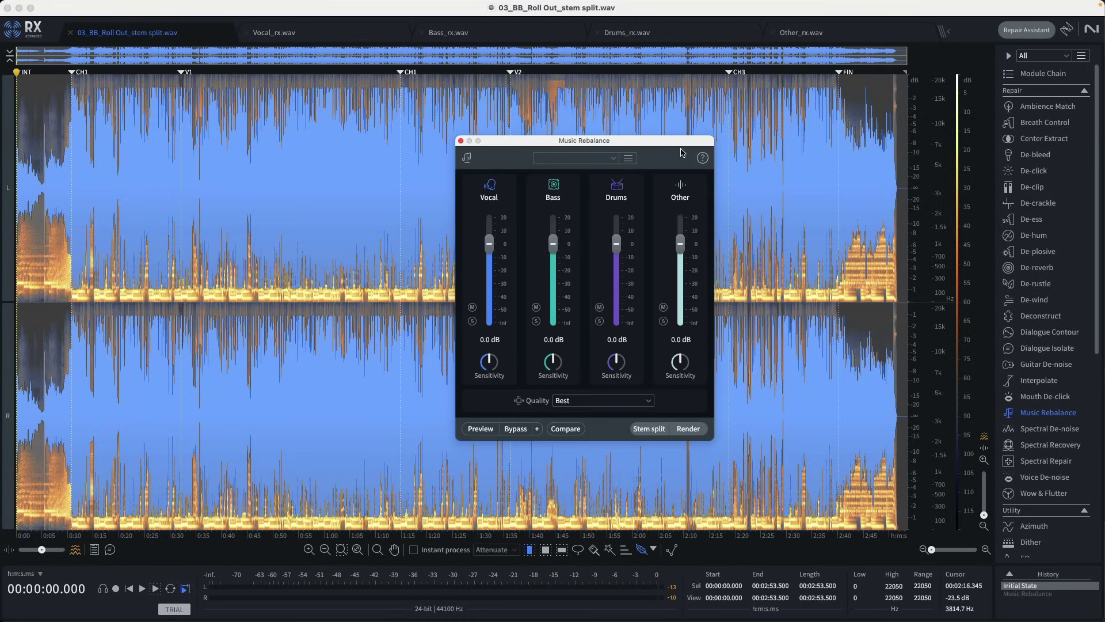
click(649, 428)
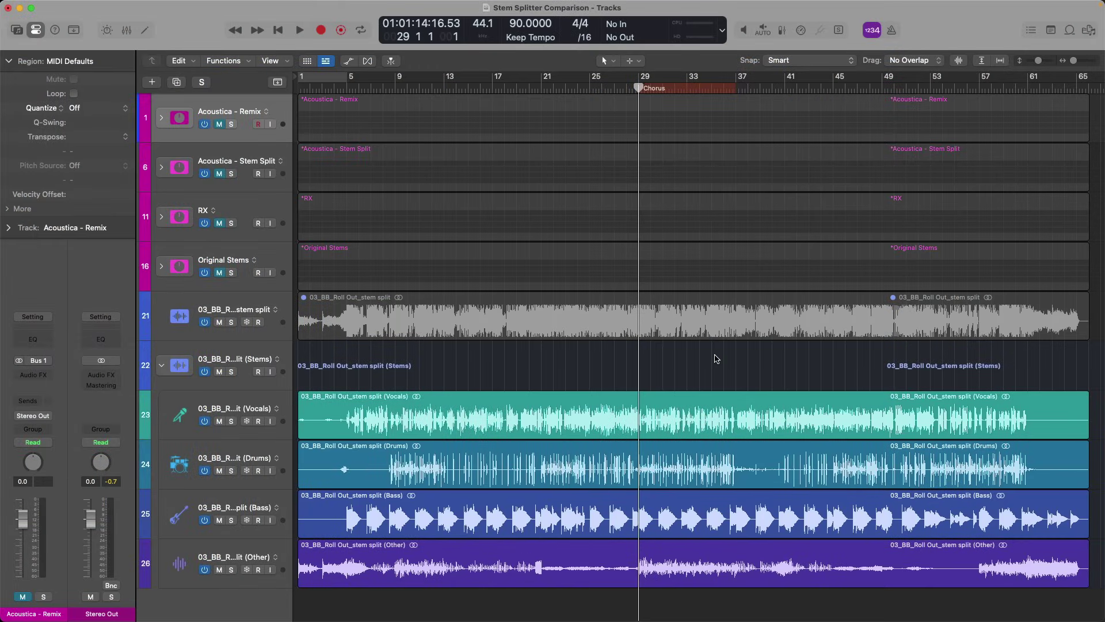
Expand the comparison track stacks, then select all and zoom to fit, leaving nothing selected.
alt+click(163, 120)
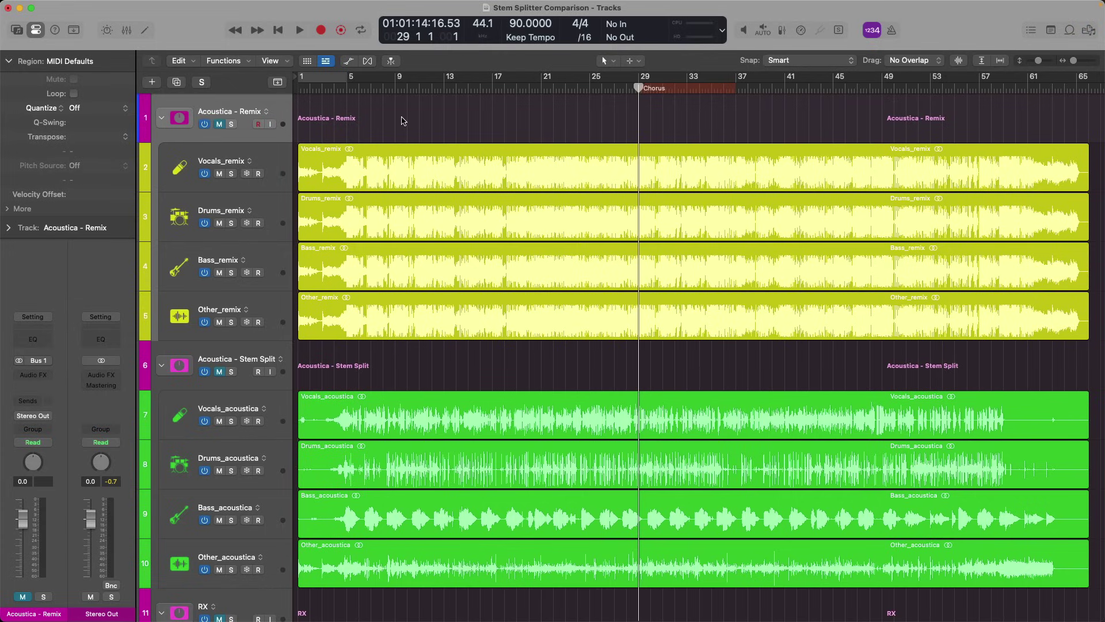
scroll(403, 120, down, 10)
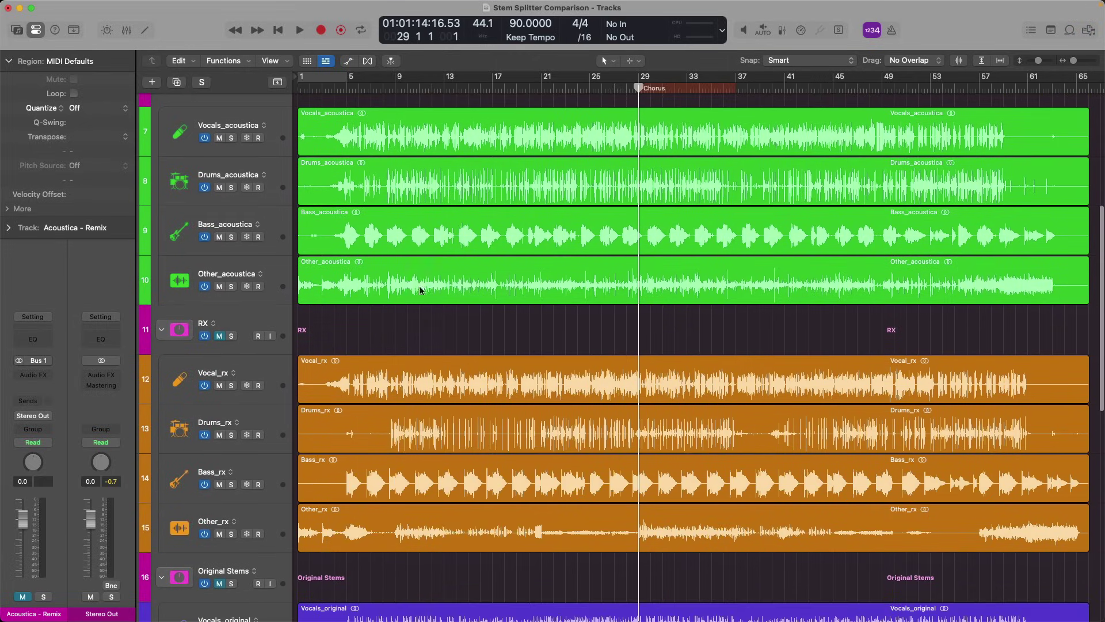
scroll(423, 326, down, 6)
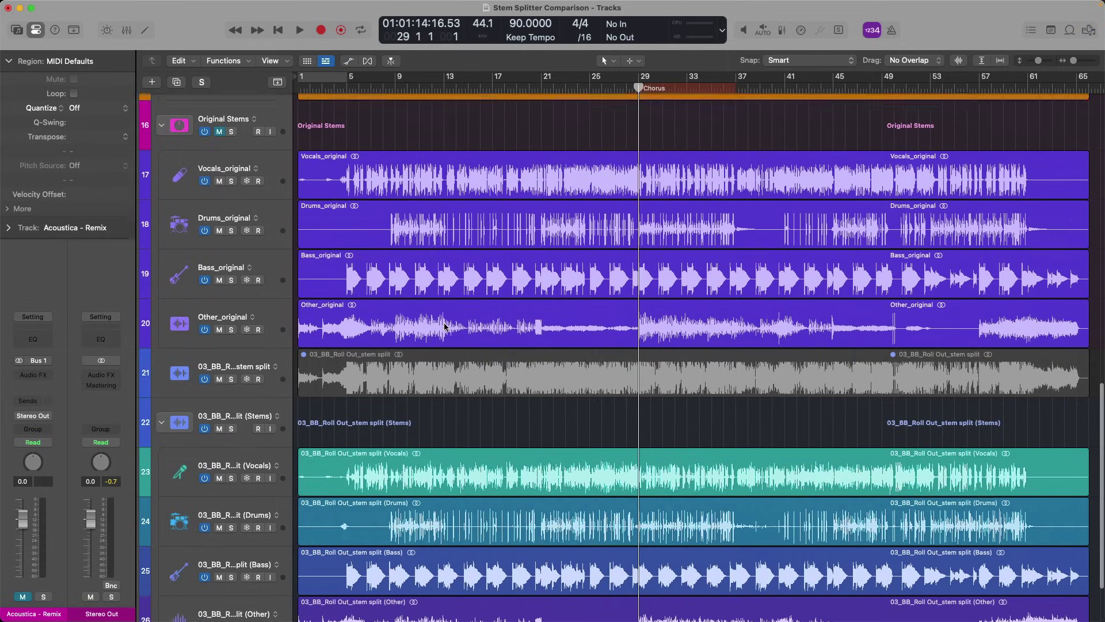
scroll(445, 327, down, 3)
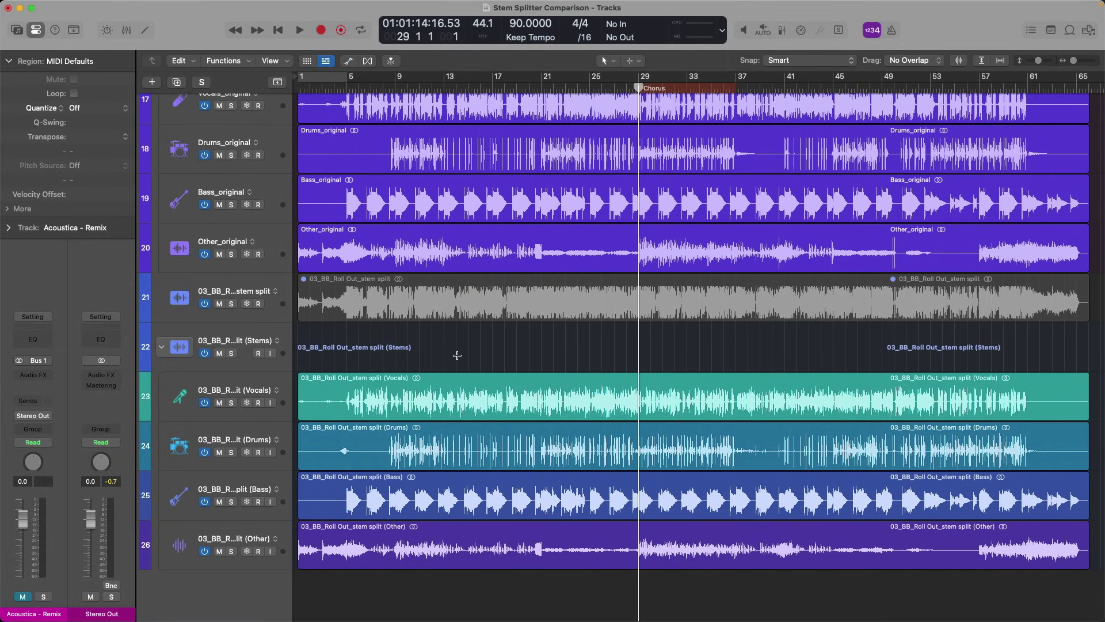
key(super+a)
key(z)
click(455, 382)
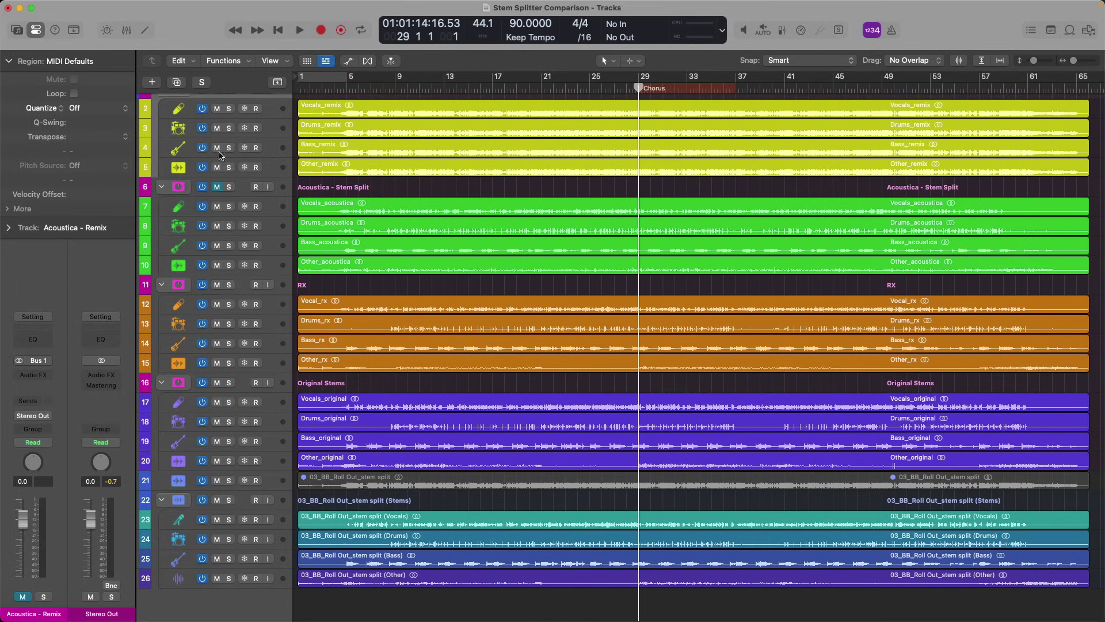
scroll(322, 183, up, 1)
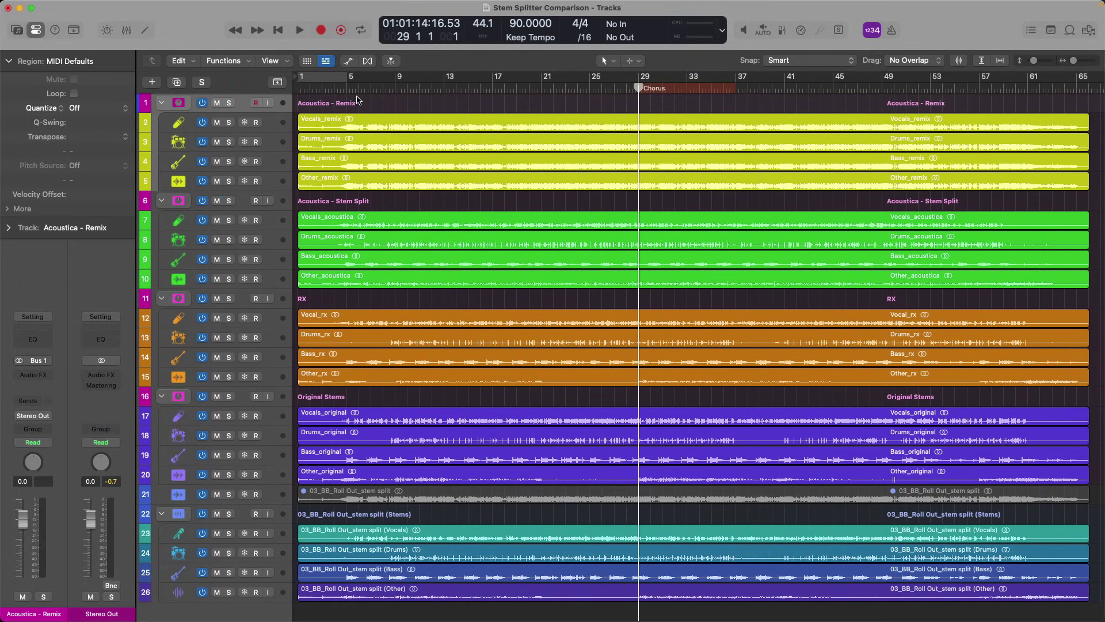
Solo Drums_remix, zoom to bars 26–36, and play through the Chorus, stopping at bar 33.
click(229, 142)
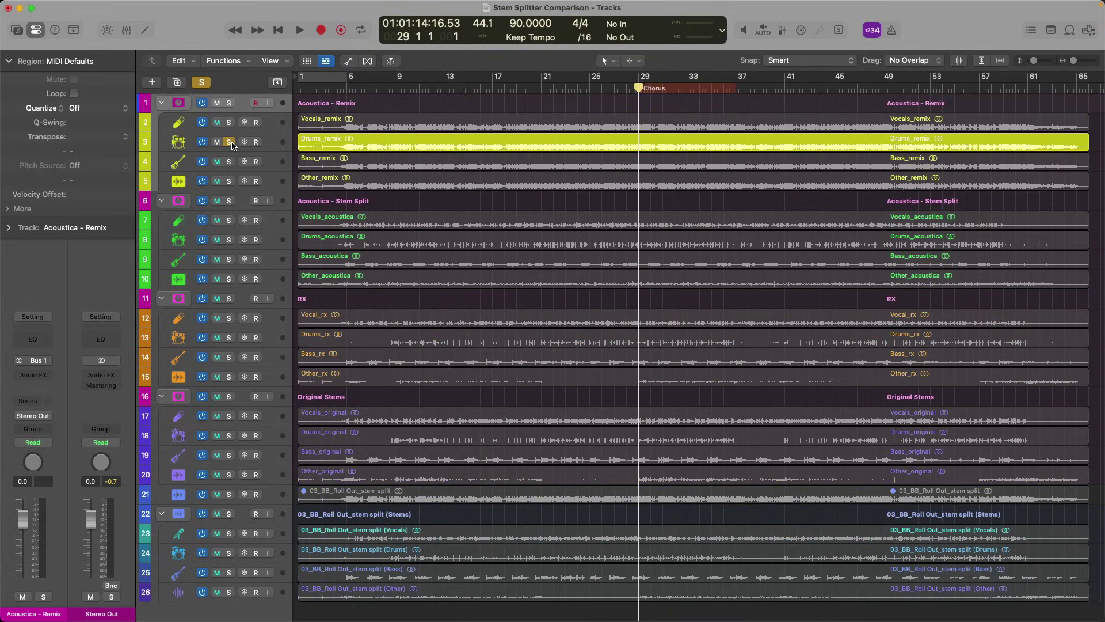
drag(616, 104, 765, 181)
key(space)
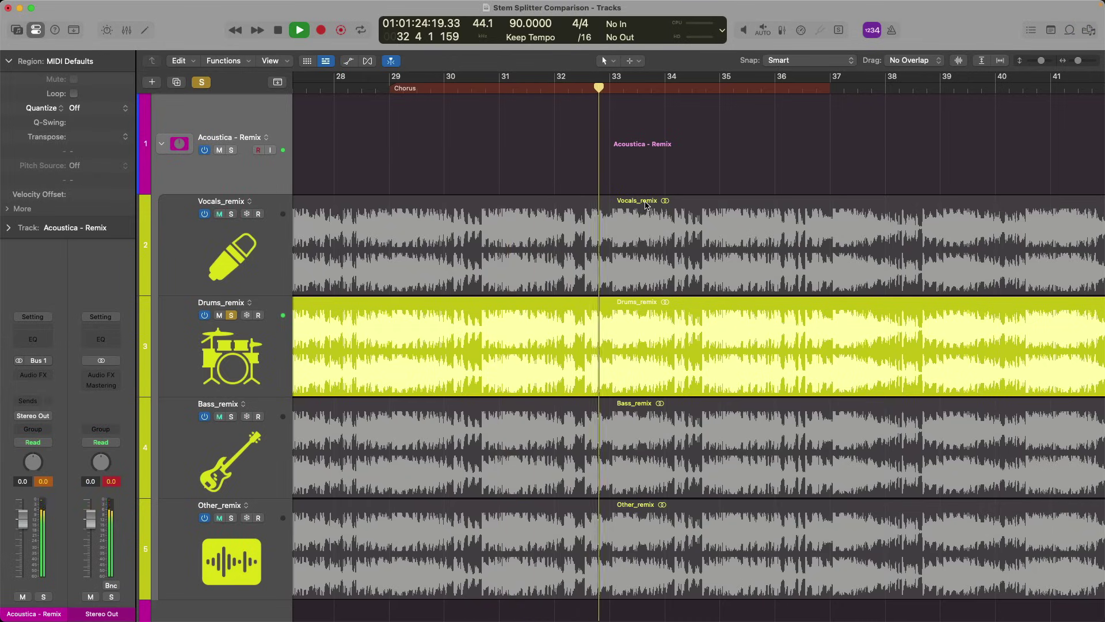
key(space)
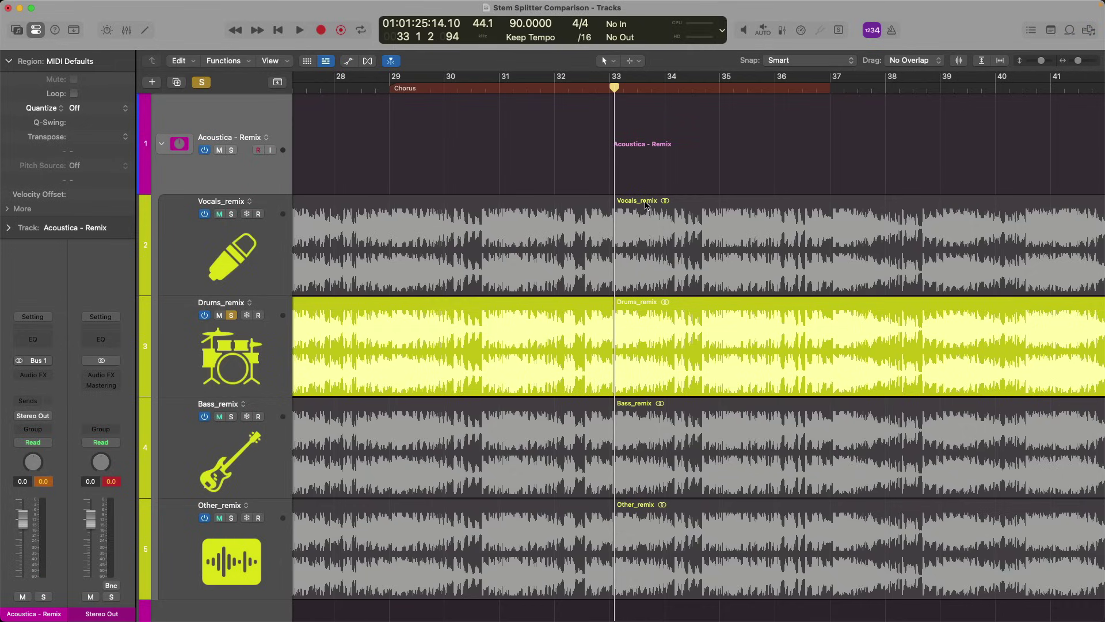
scroll(646, 204, down, 10)
Solo Drums_acoustica and play it alone from the Chorus start.
scroll(350, 258, down, 2)
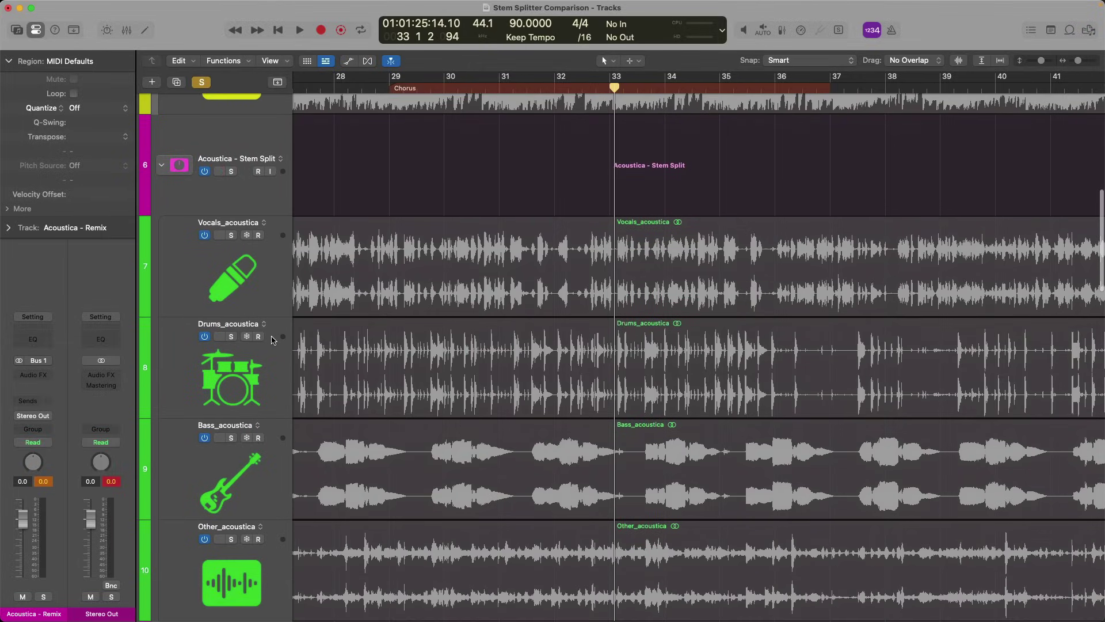
click(233, 338)
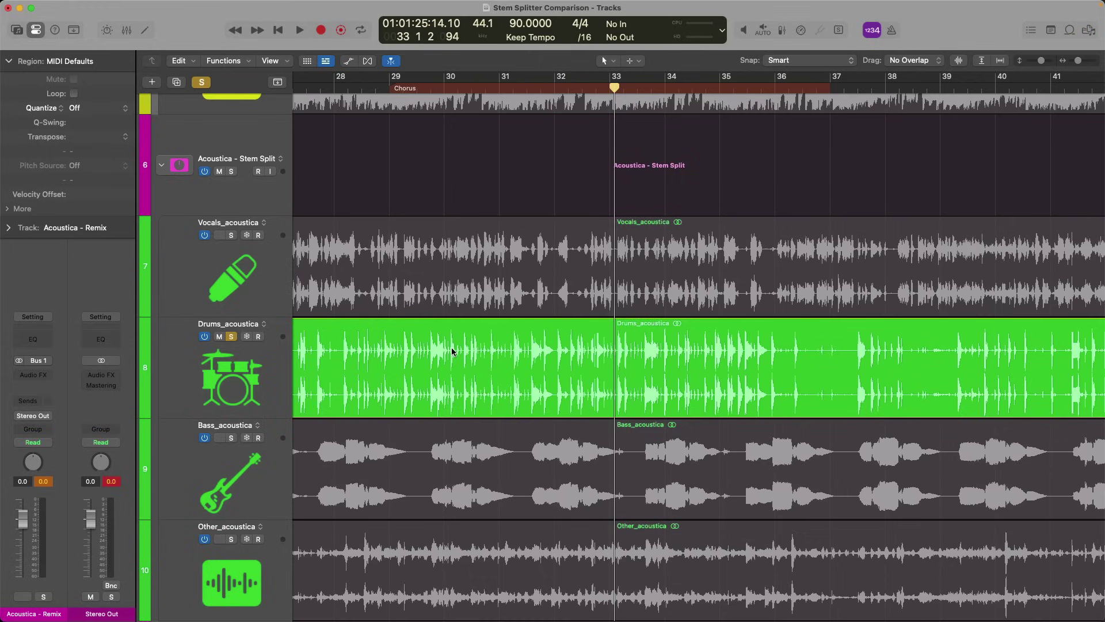
key(space)
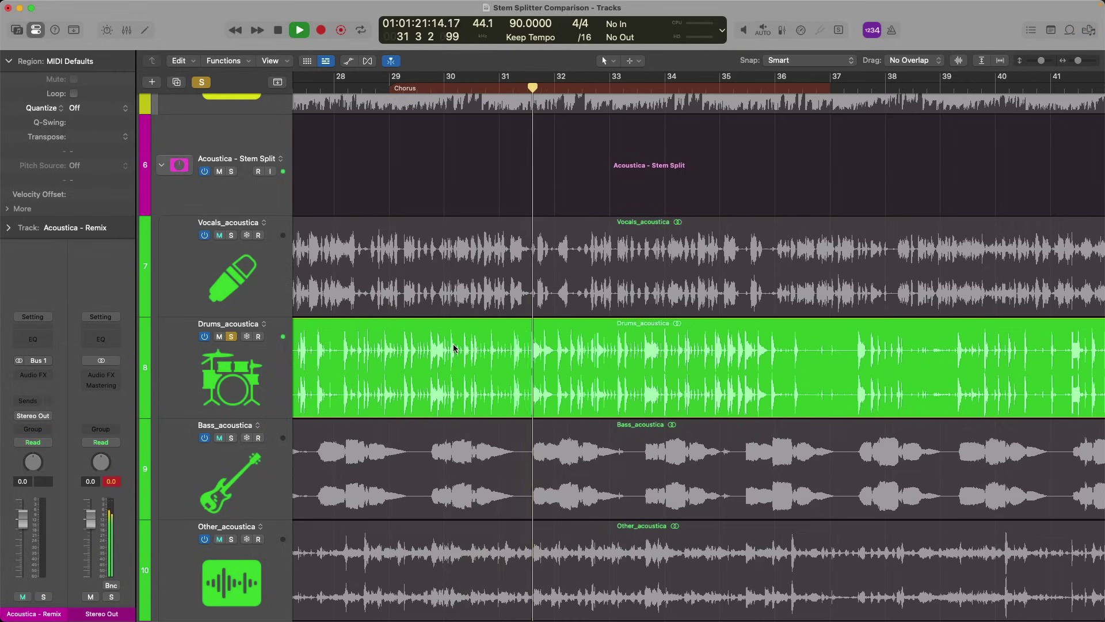
key(space)
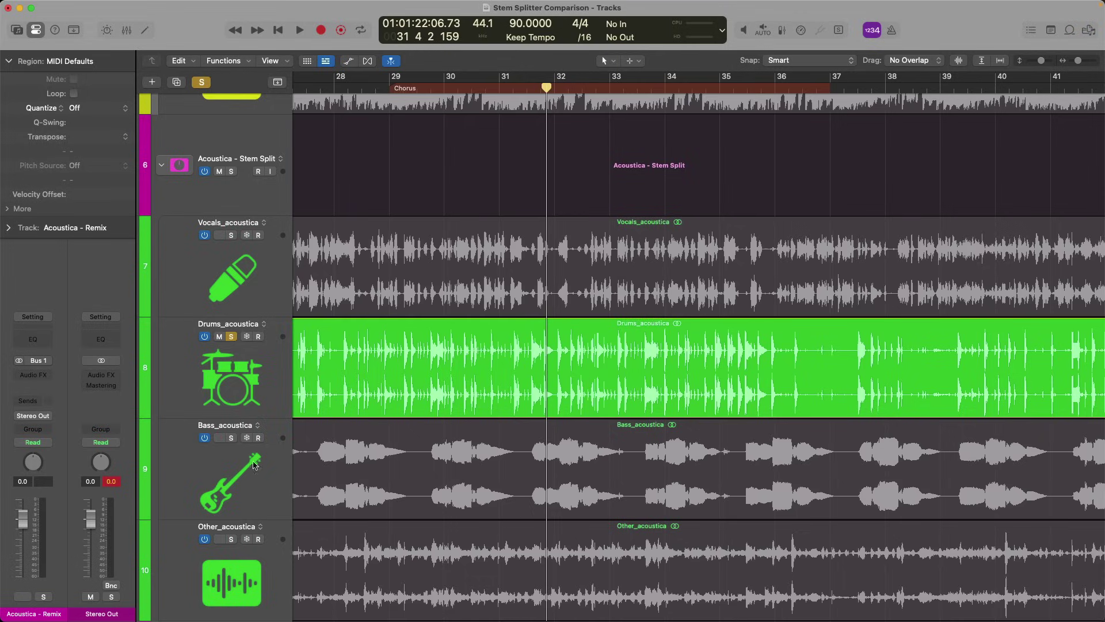
Solo the Acoustica - Stem Split folder to hear all four stems together, then unsolo it.
click(231, 171)
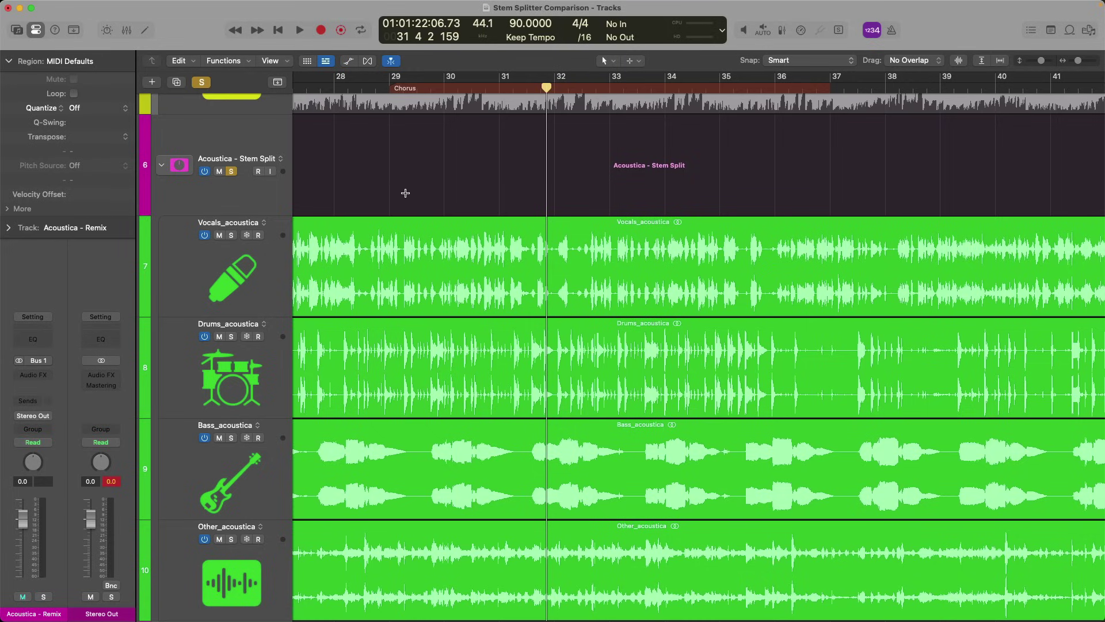
key(space)
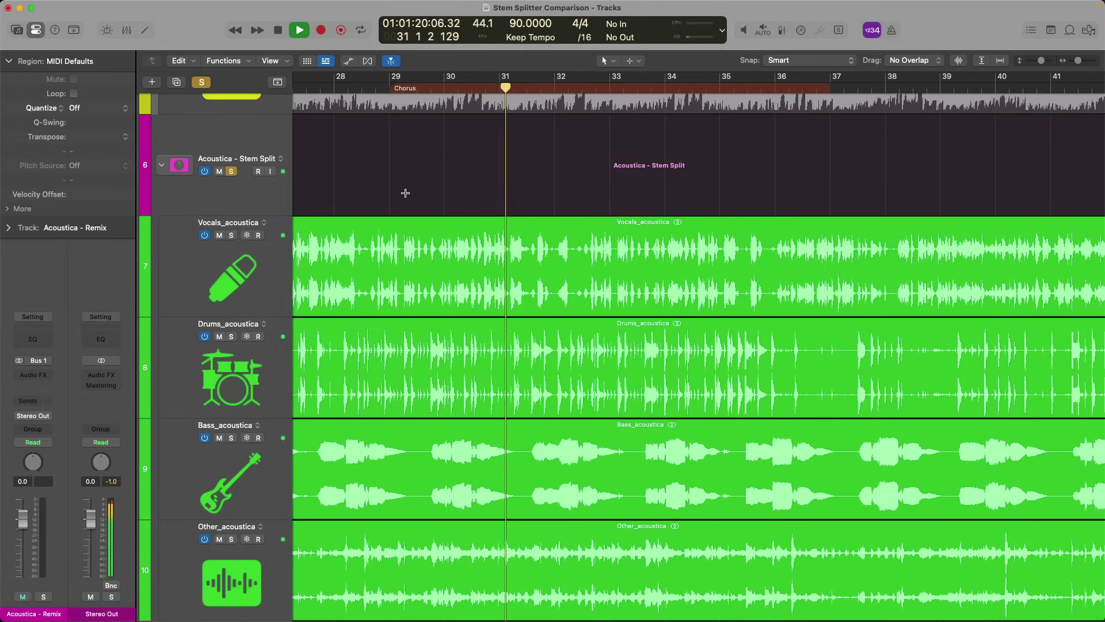
key(space)
click(232, 172)
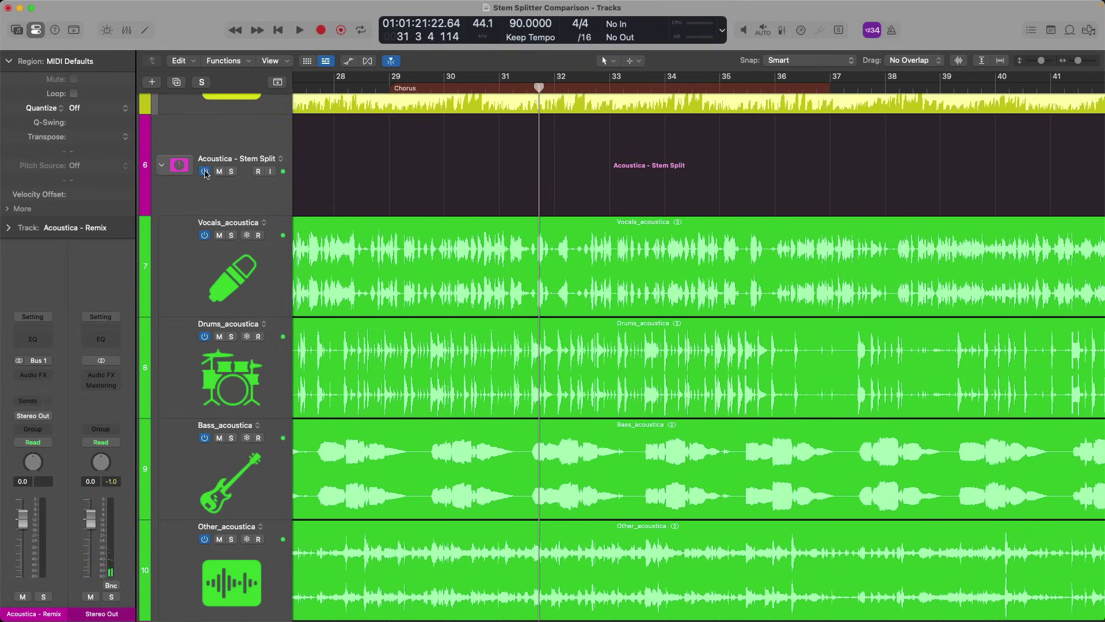
Switch off and collapse the Acoustica - Stem Split folder, move it to the top, and hide it.
click(205, 171)
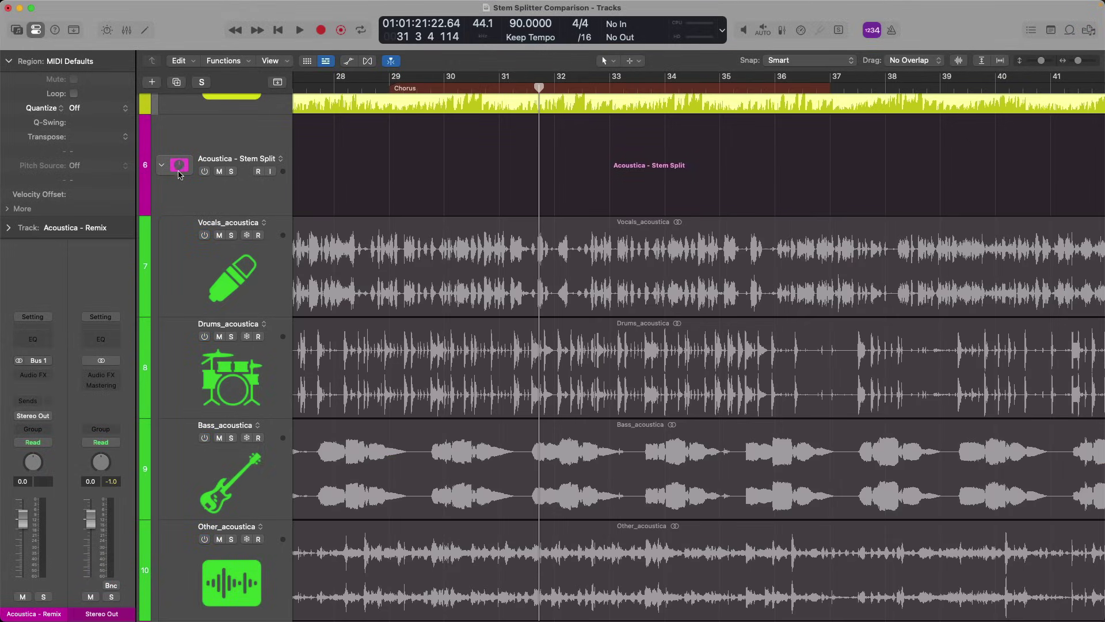
click(162, 166)
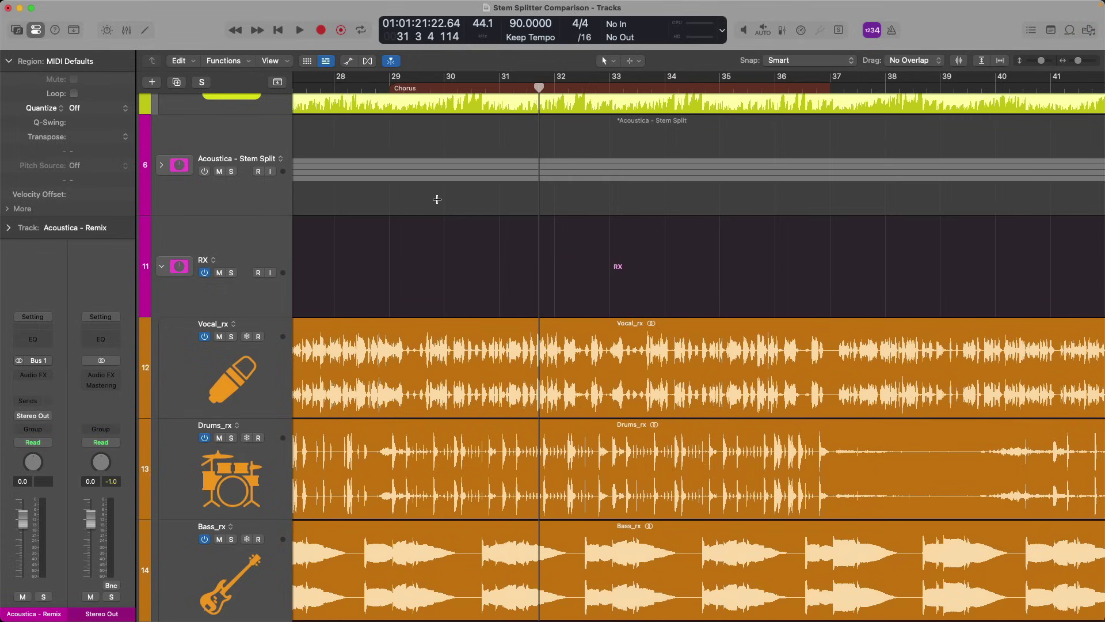
ctrl+alt+click(458, 207)
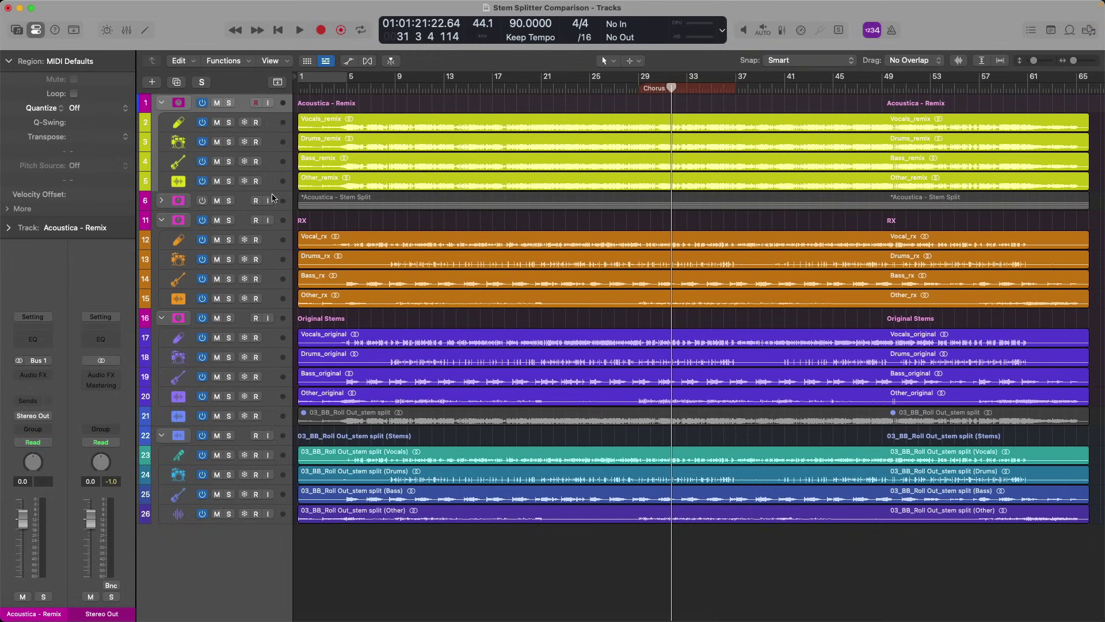
drag(283, 203, 281, 103)
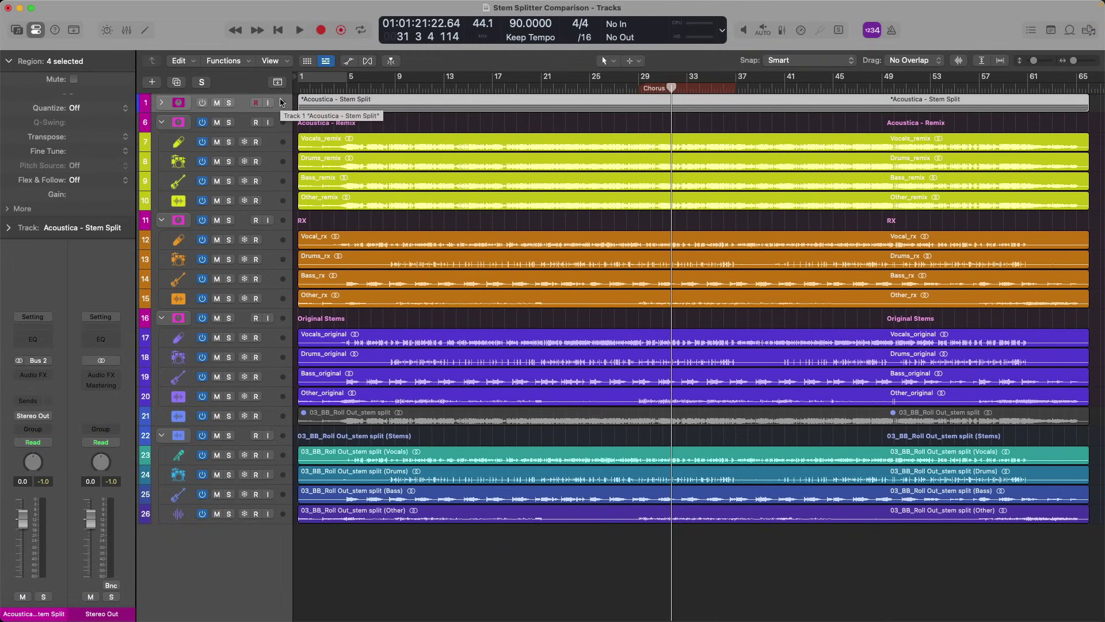
key(ctrl+h)
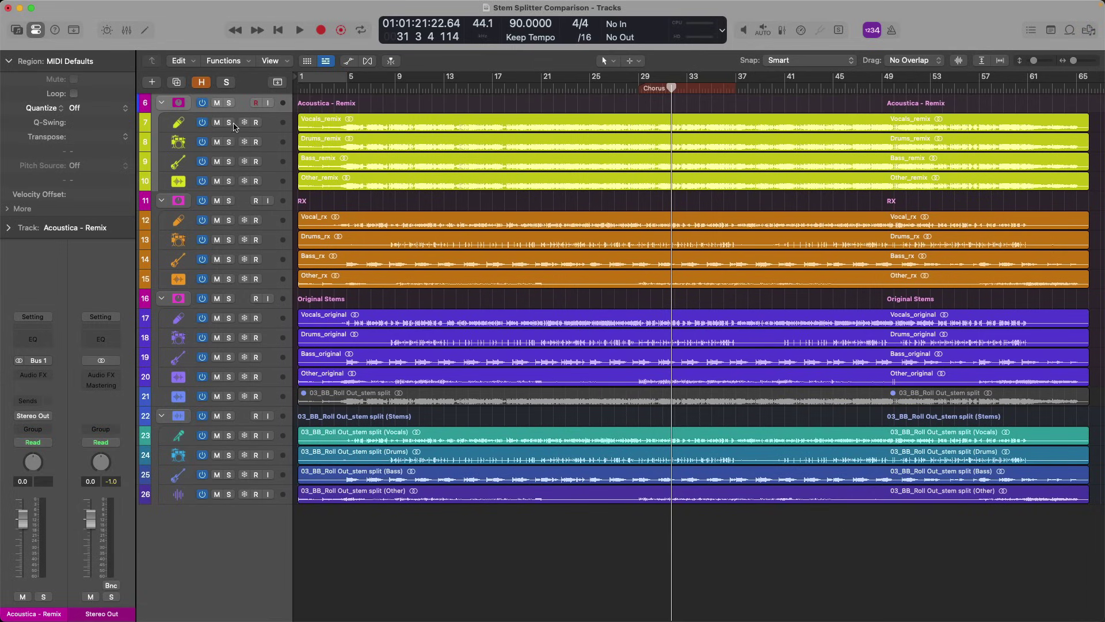
Solo Drums_remix, zoom in on the chorus across the tracks, and play it.
click(228, 141)
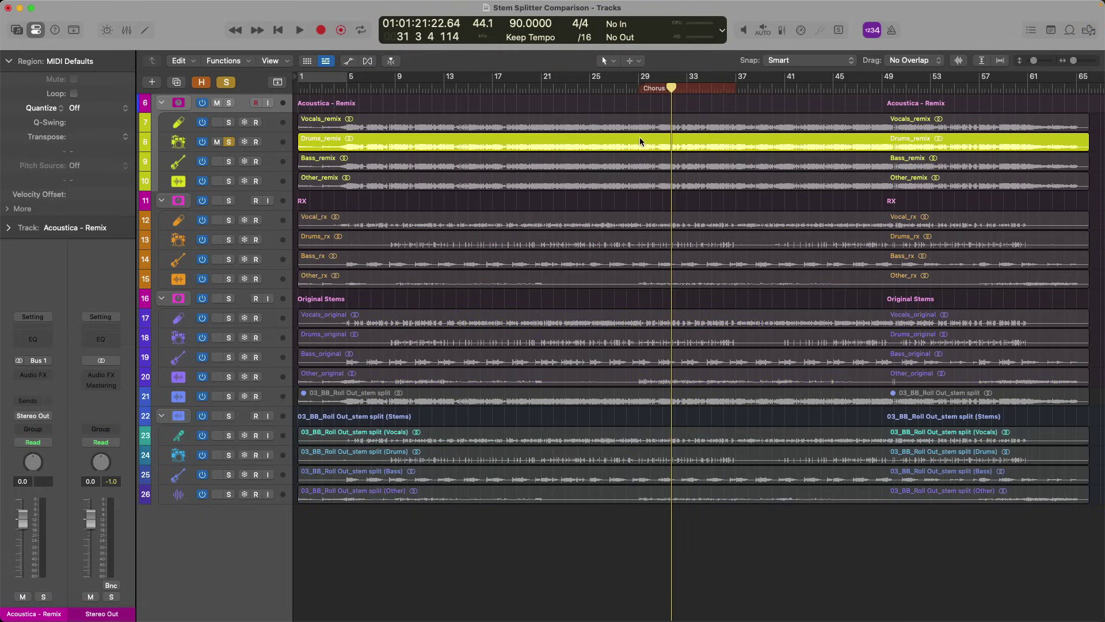
drag(592, 112, 805, 320)
key(space)
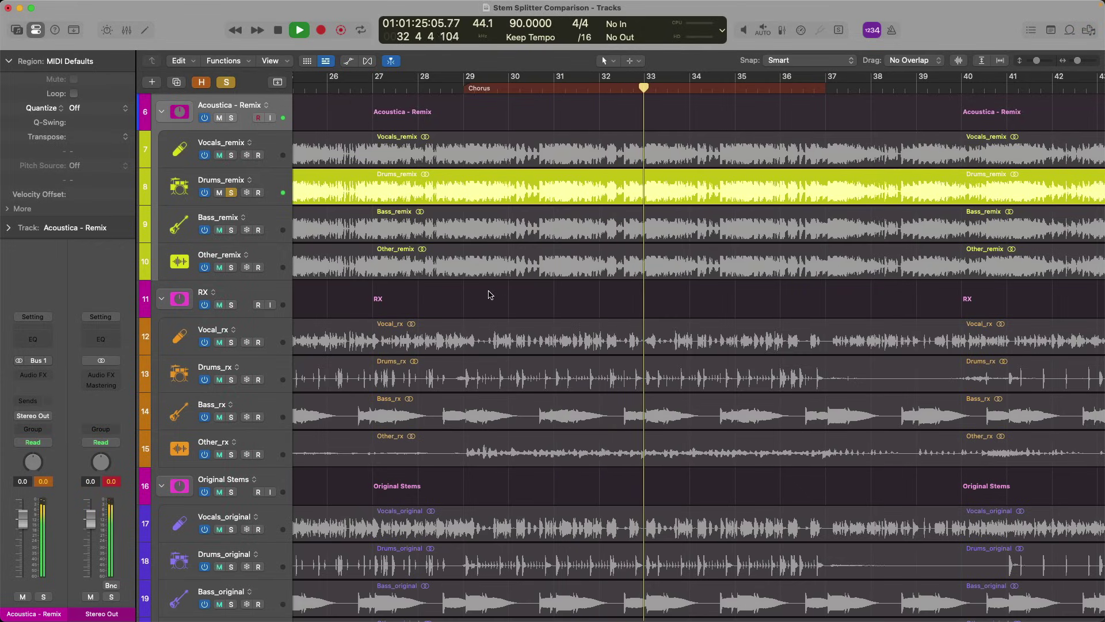
key(space)
Solo Drums_rx instead and play the chorus again.
alt+click(232, 380)
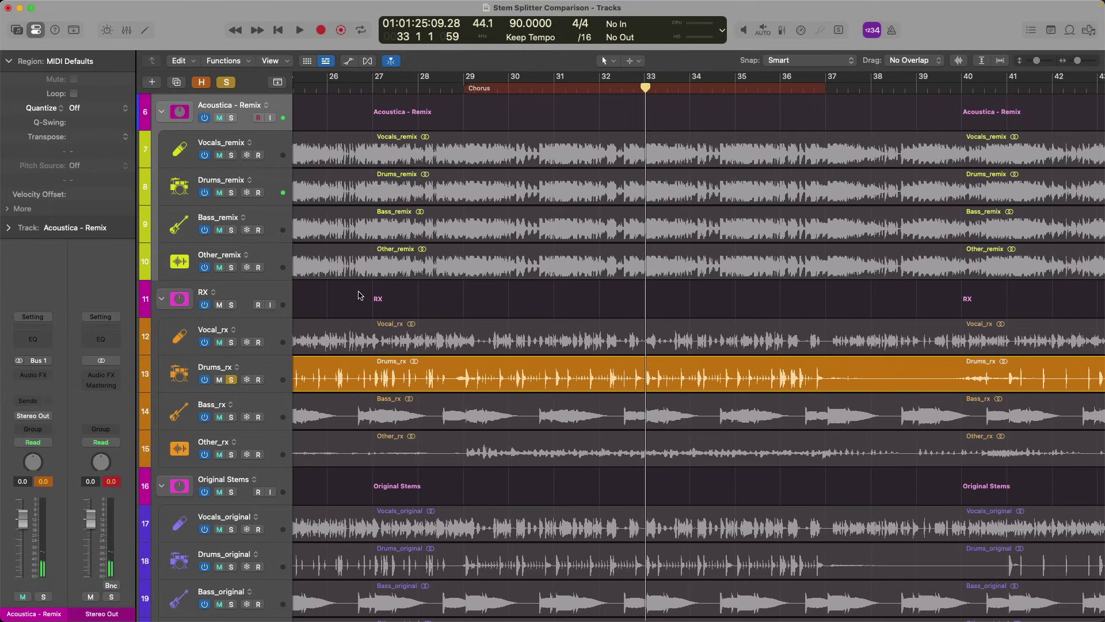
key(space)
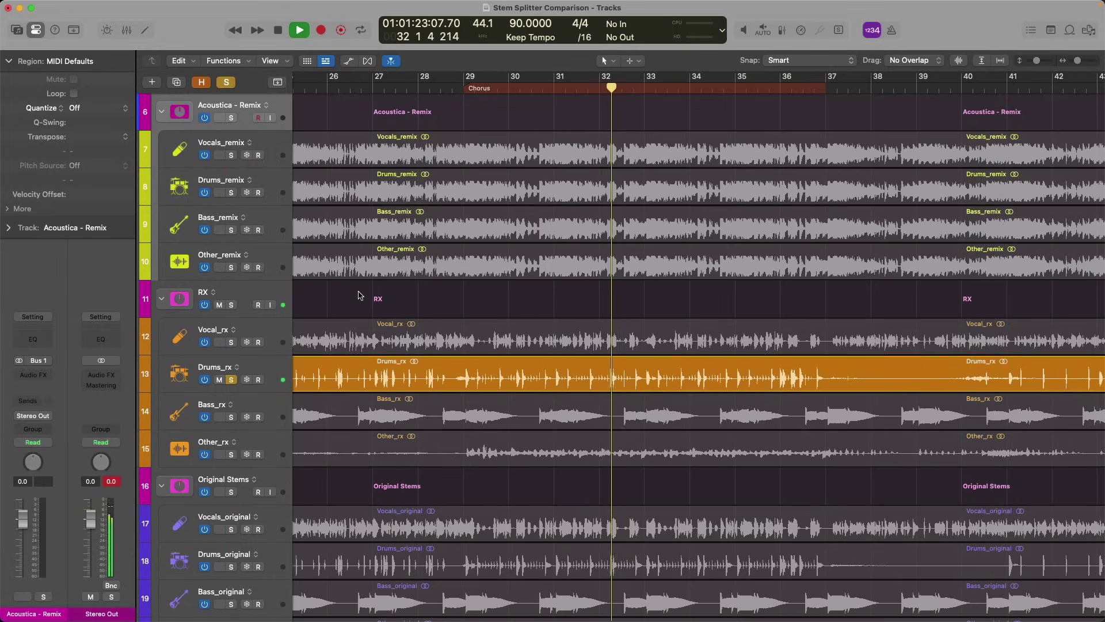
key(space)
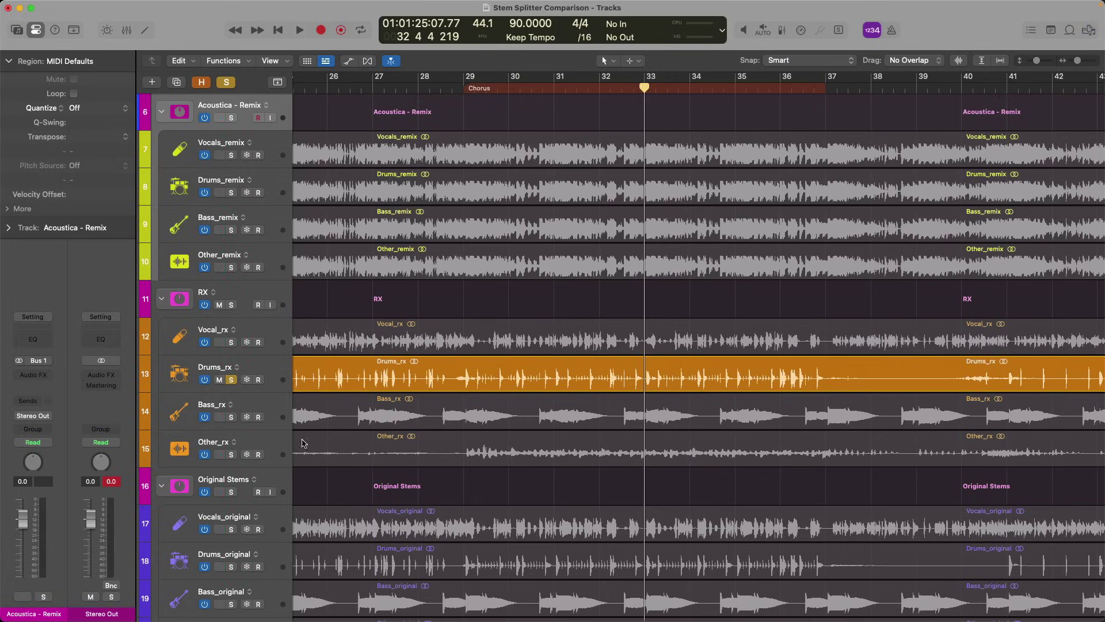
Solo the 03_BB_Roll Out_stem split (Drums) track and play the chorus.
scroll(348, 482, down, 6)
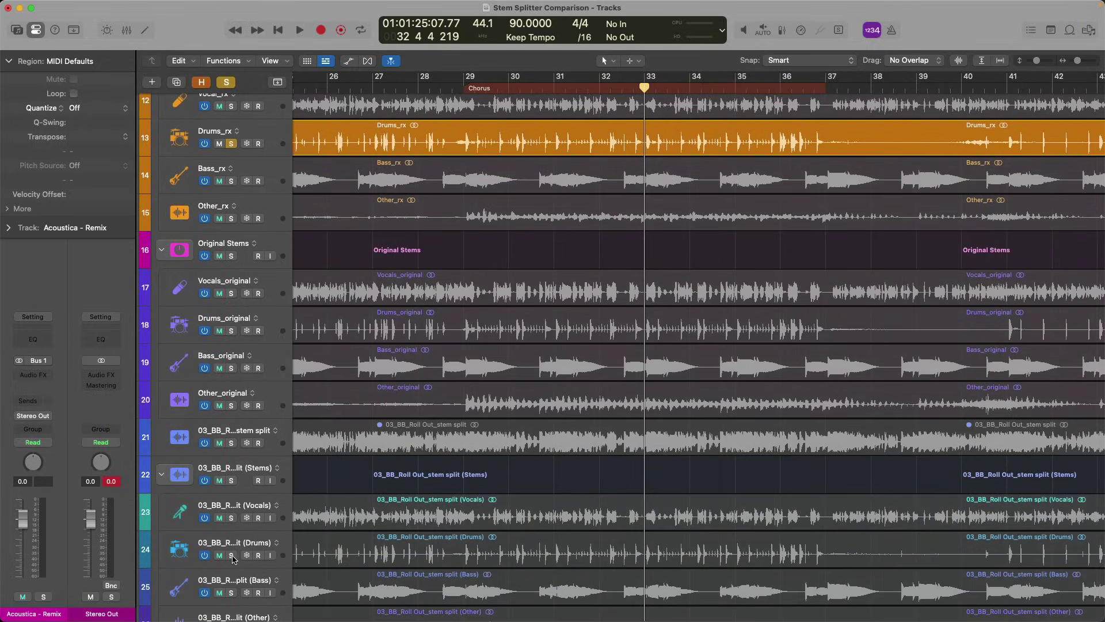
click(231, 555)
key(space)
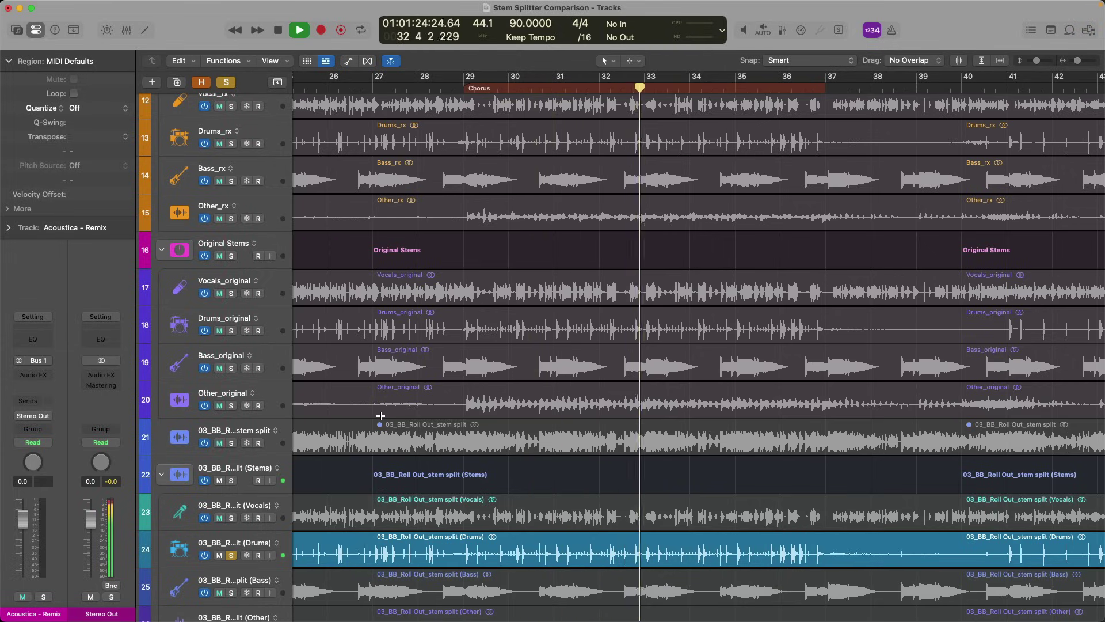
key(space)
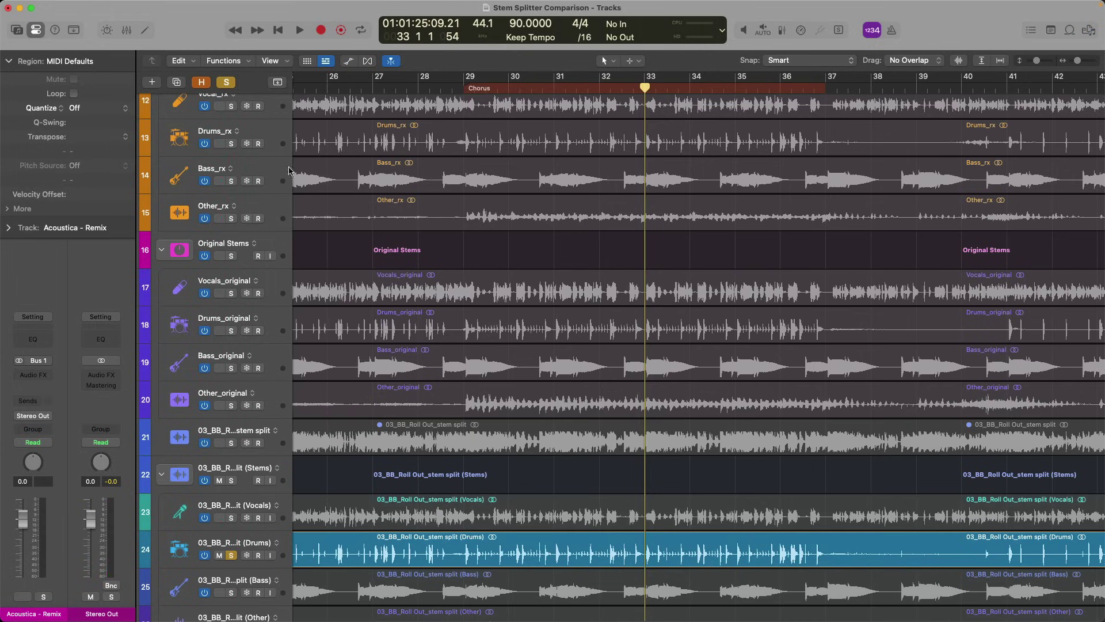
Play the Chorus on Drums_rx, then switch the solo to the stem-split drums mid-playback.
alt+click(232, 144)
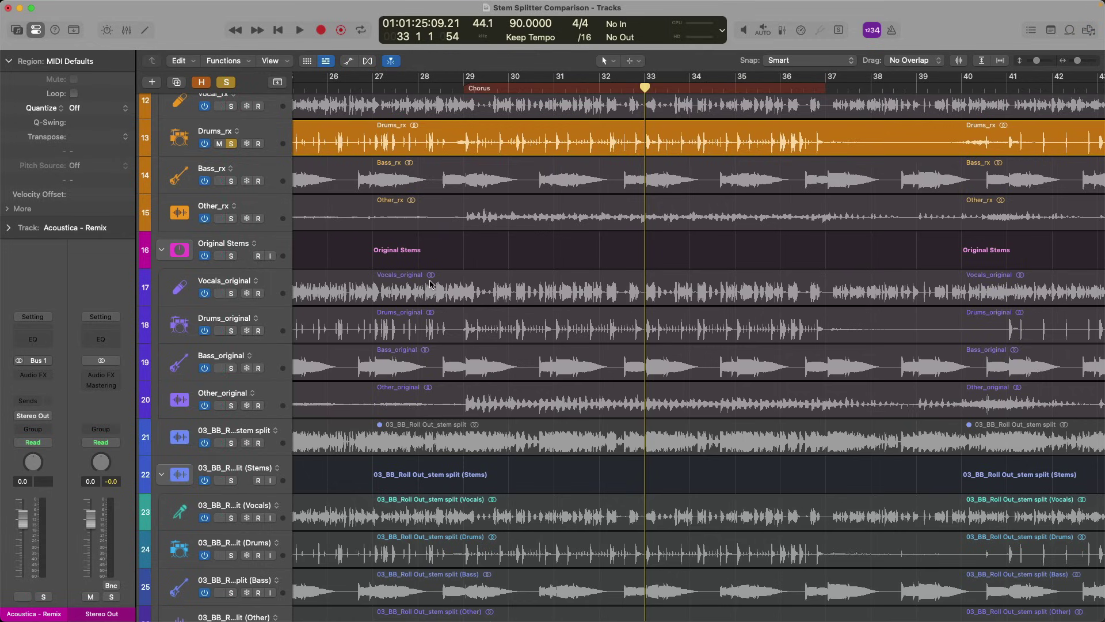
key(space)
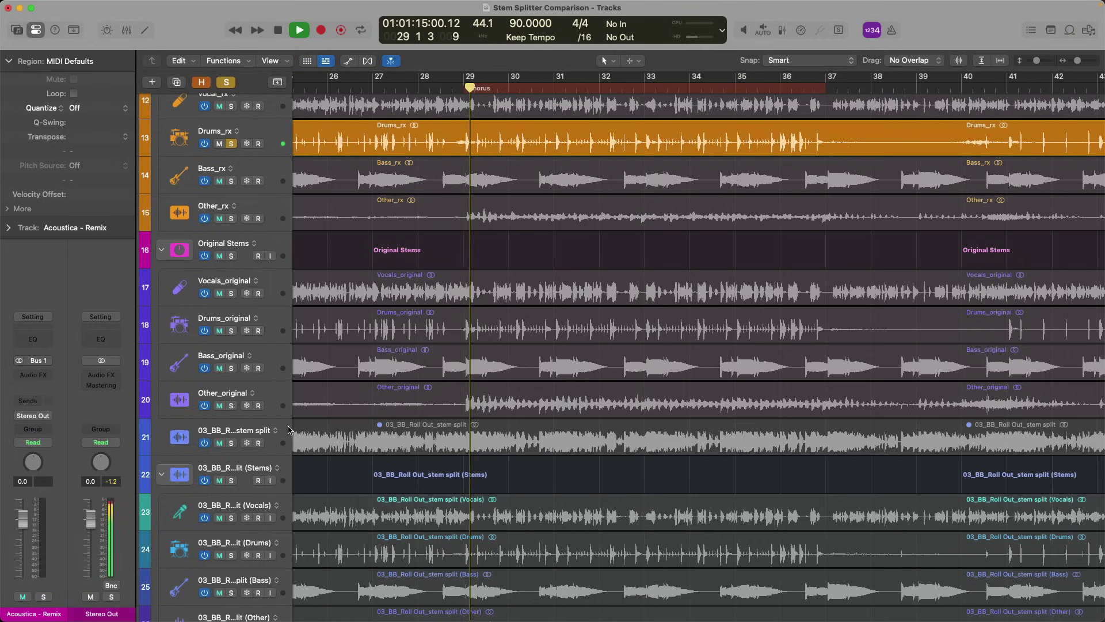
click(232, 556)
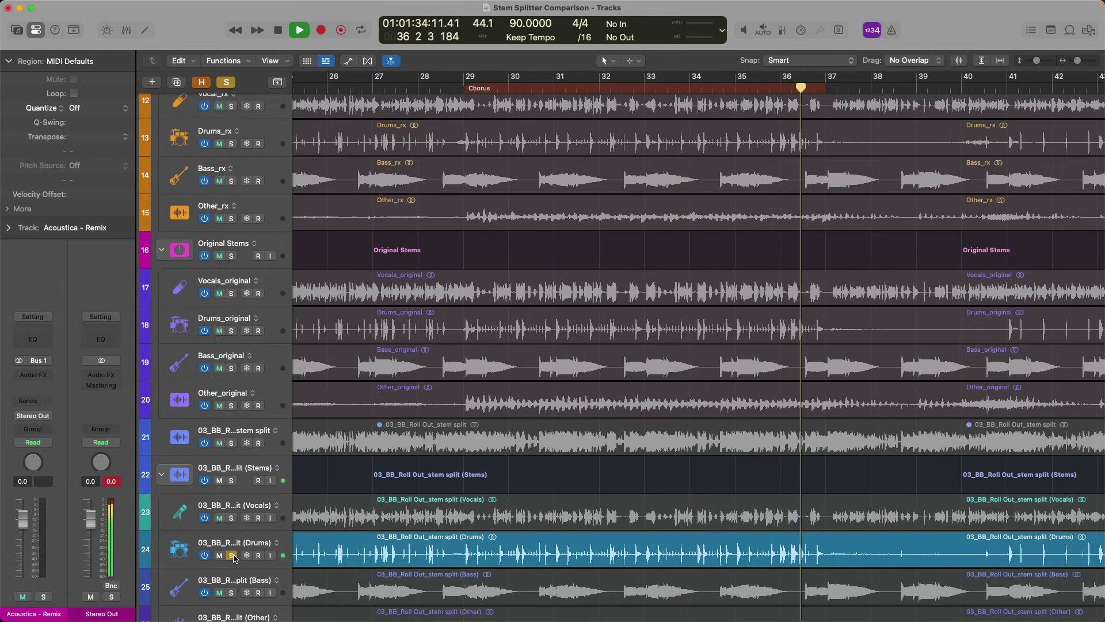
key(space)
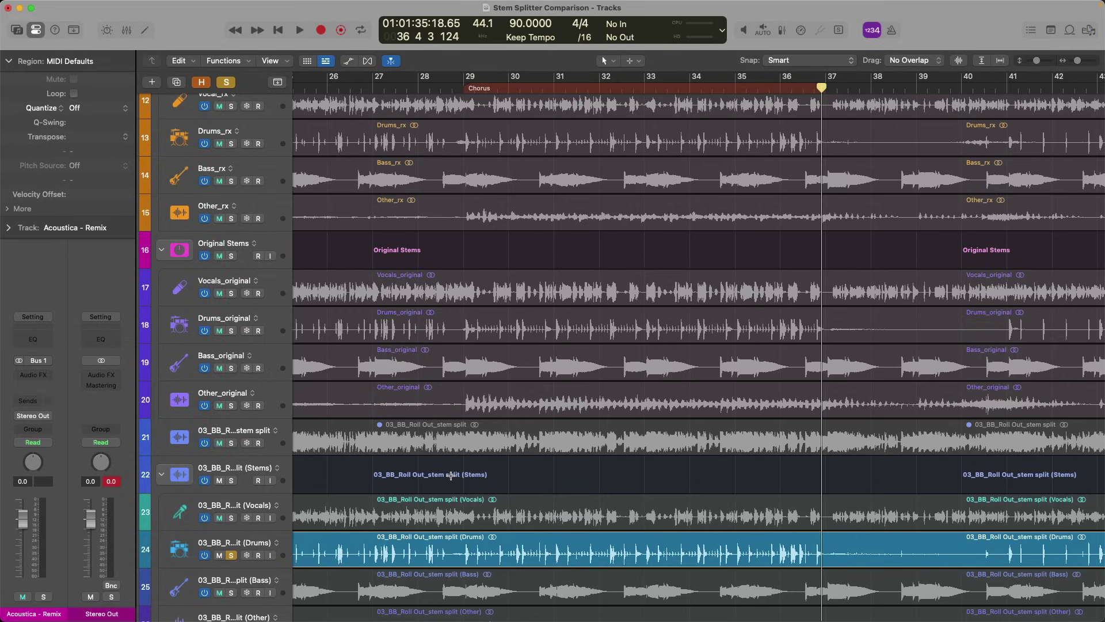
Solo Bass_remix and play it from the Chorus start.
scroll(451, 476, down, 1)
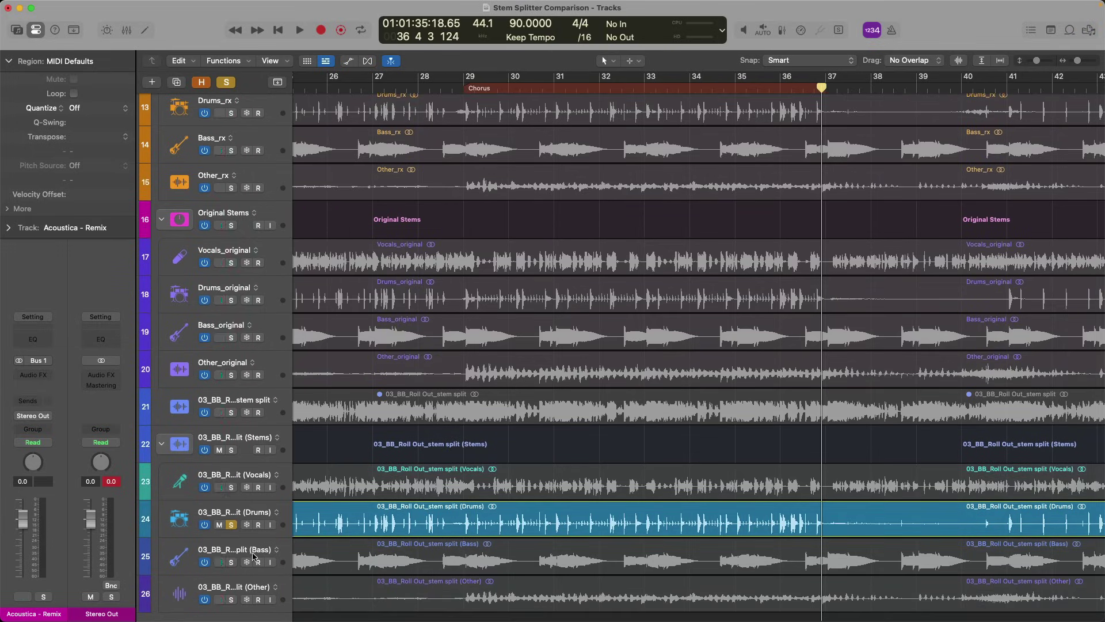
scroll(265, 551, up, 9)
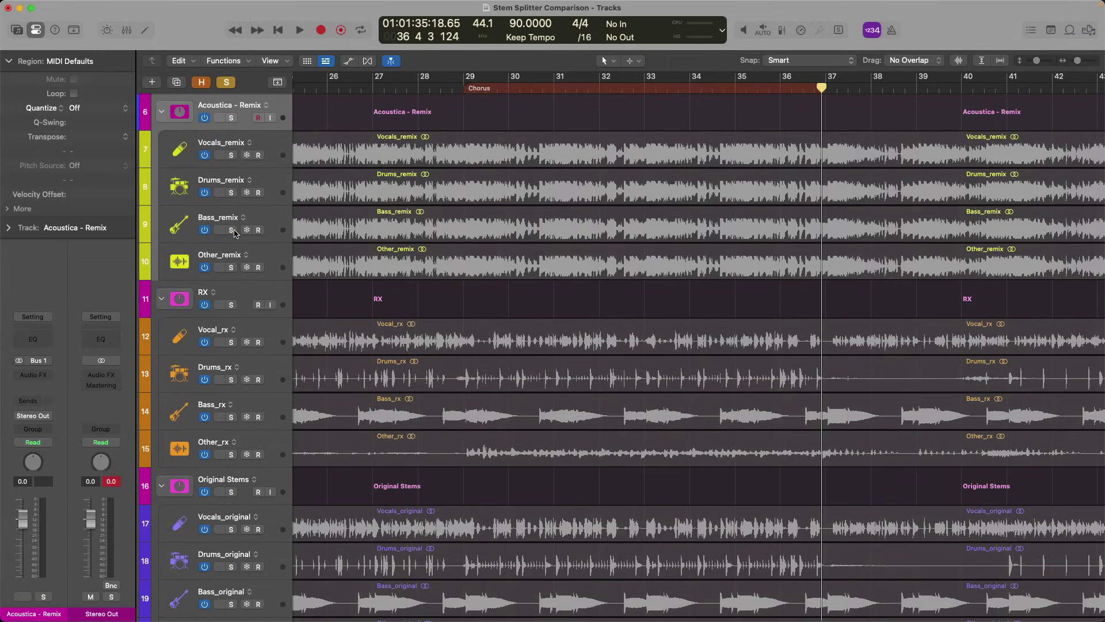
click(231, 229)
key(space)
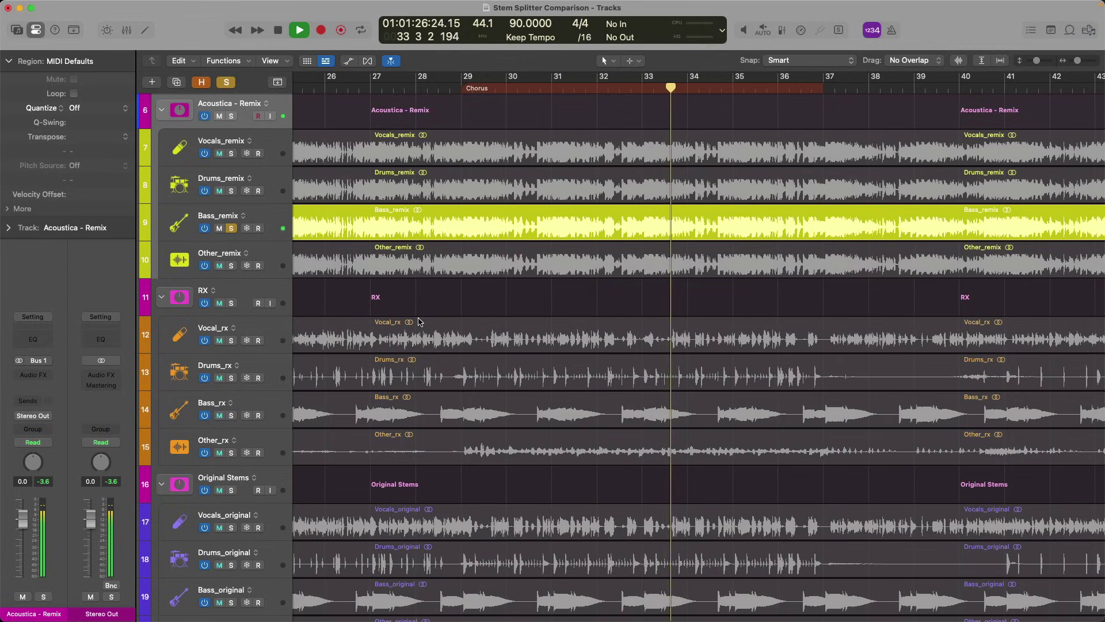
key(space)
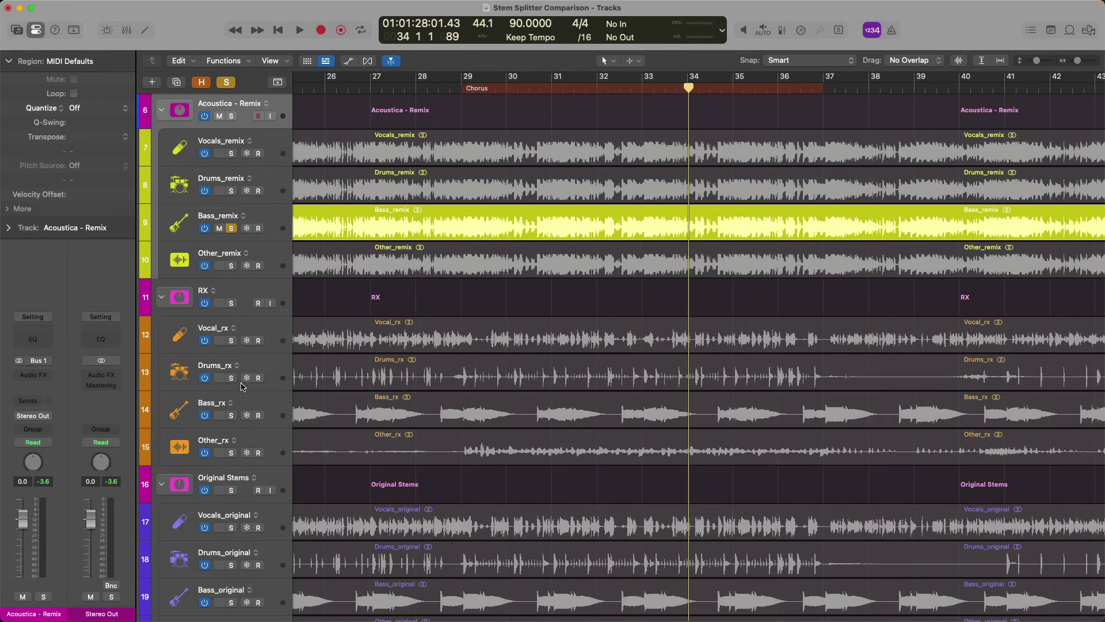
Solo Bass_rx instead and play it from the Chorus start.
alt+click(232, 415)
key(space)
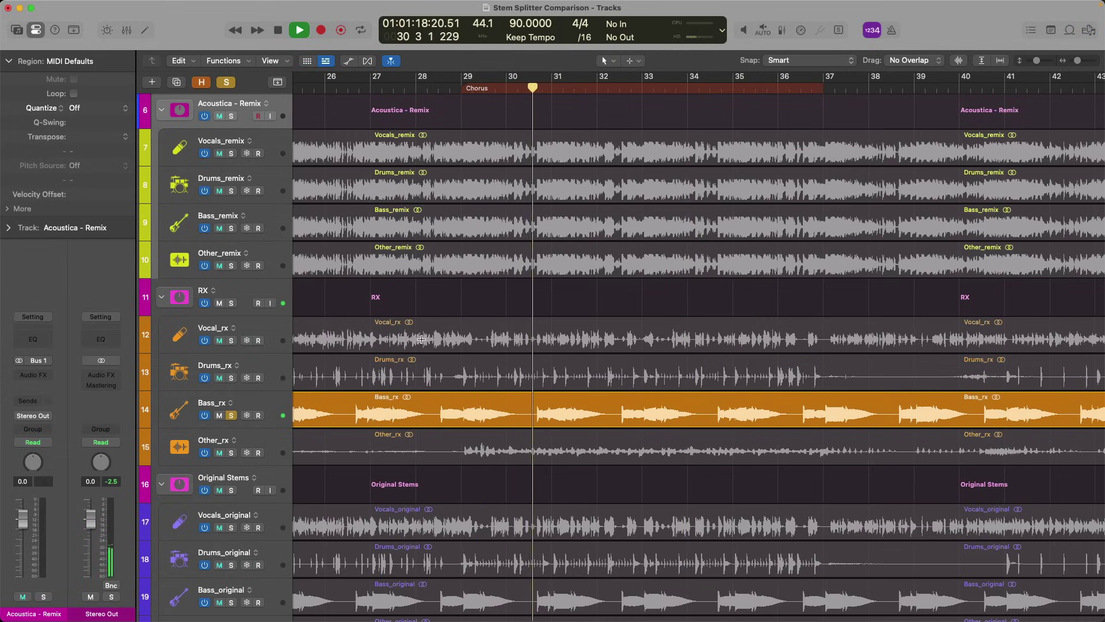
scroll(421, 339, down, 5)
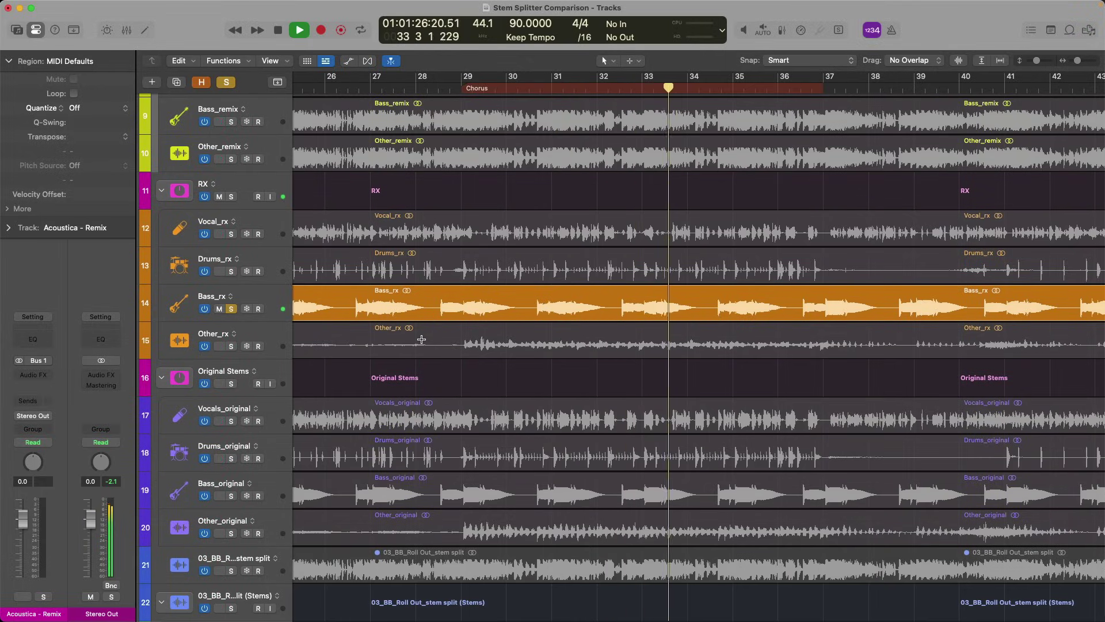
key(space)
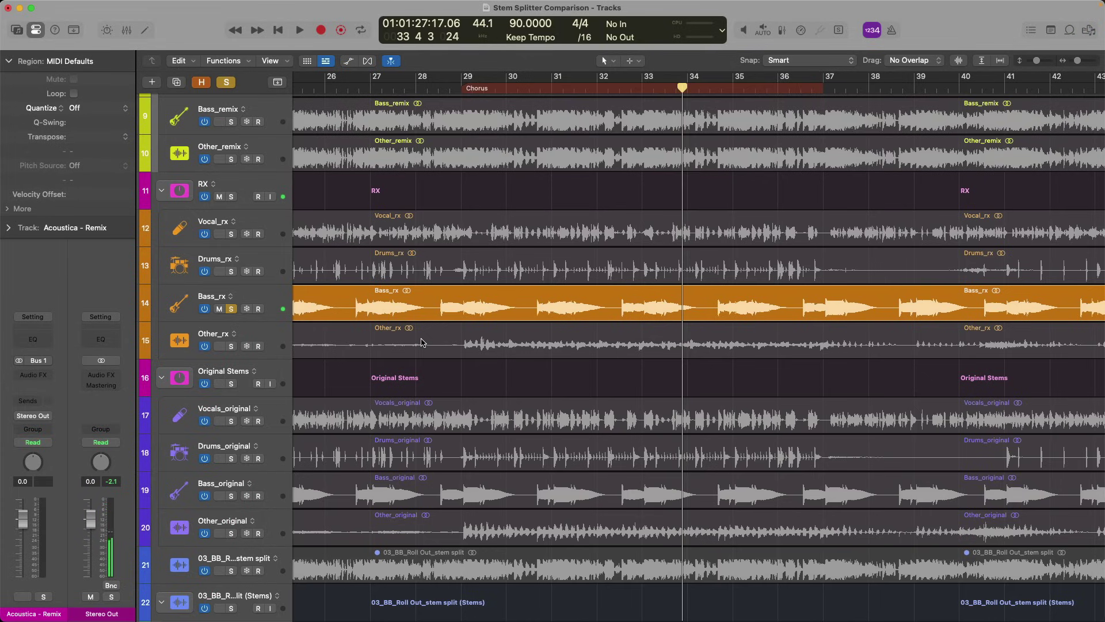
Solo the stem-split bass track and play it from the Chorus start.
scroll(421, 343, down, 8)
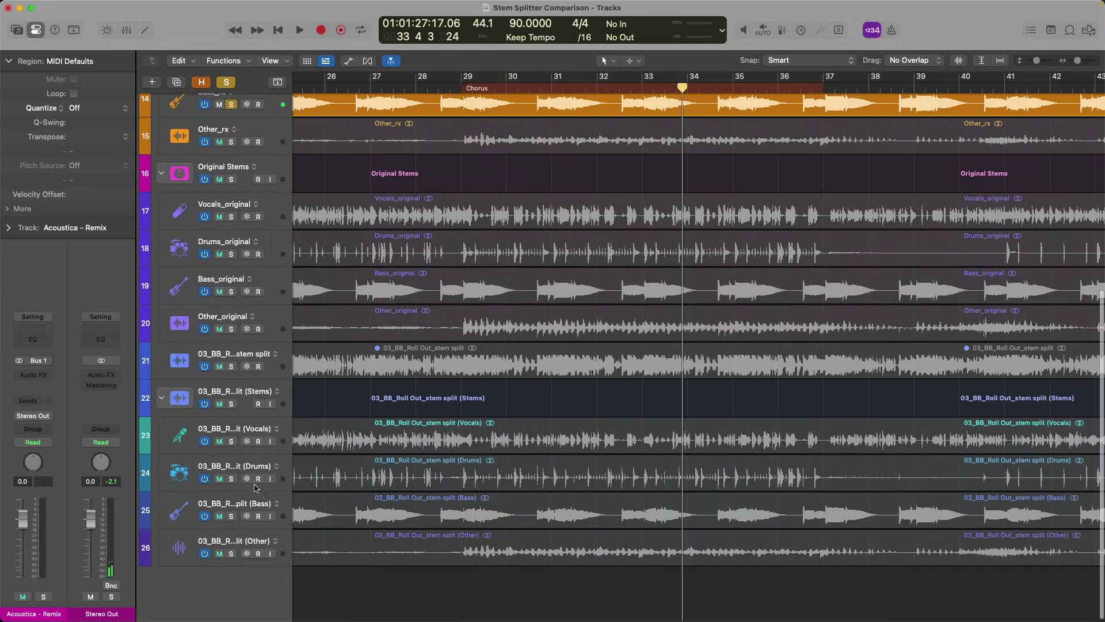
alt+click(232, 516)
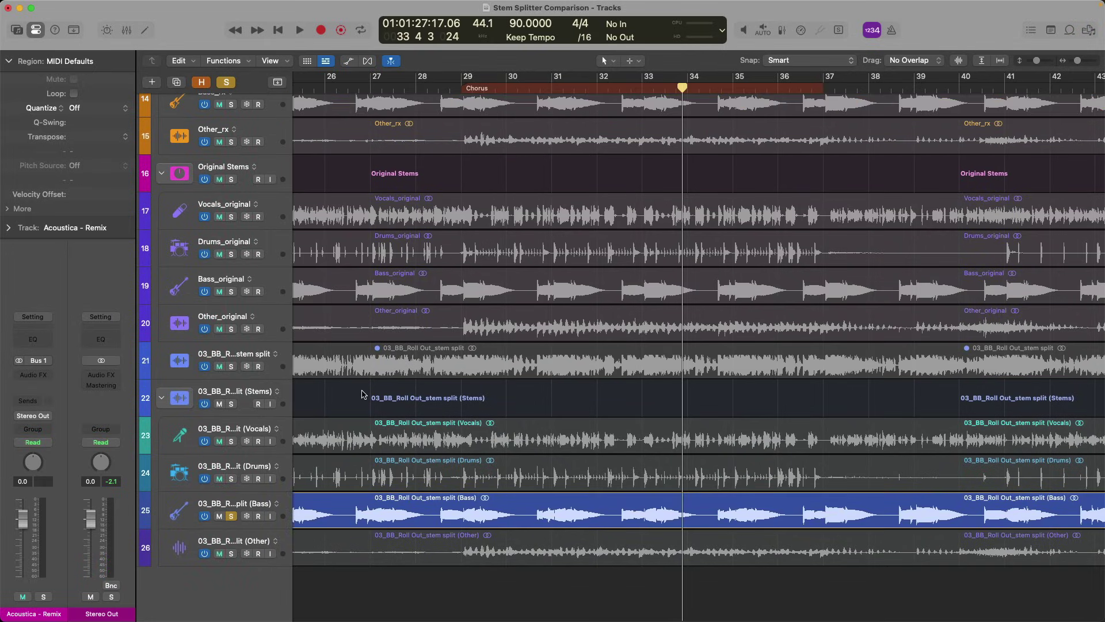
key(space)
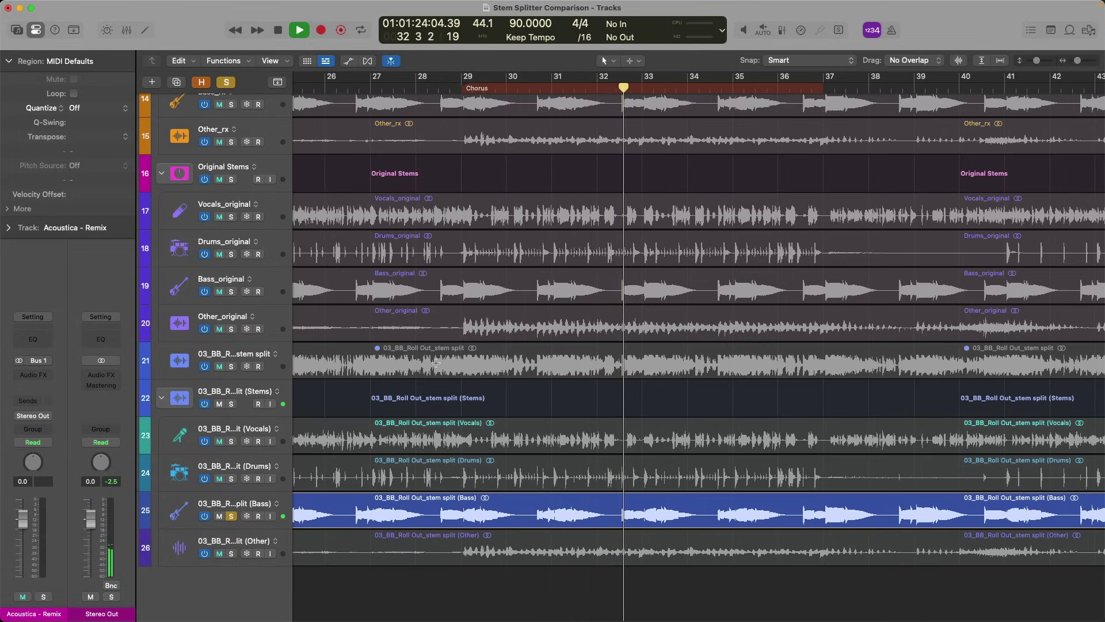
key(space)
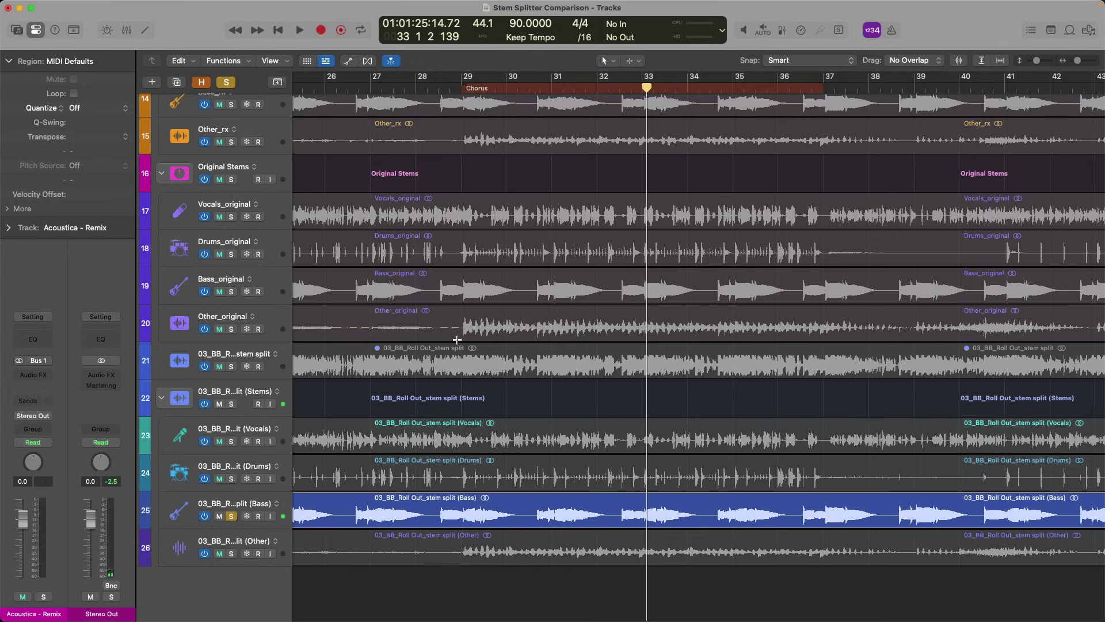
Play Bass_original from the Chorus, then the stem-split bass for comparison.
click(231, 291)
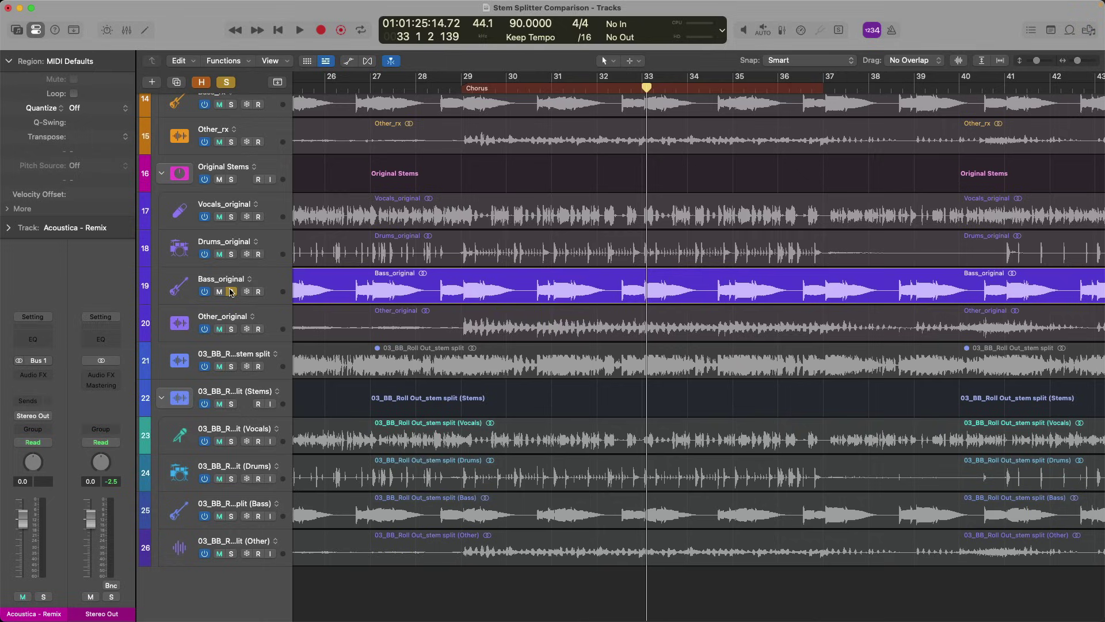
key(space)
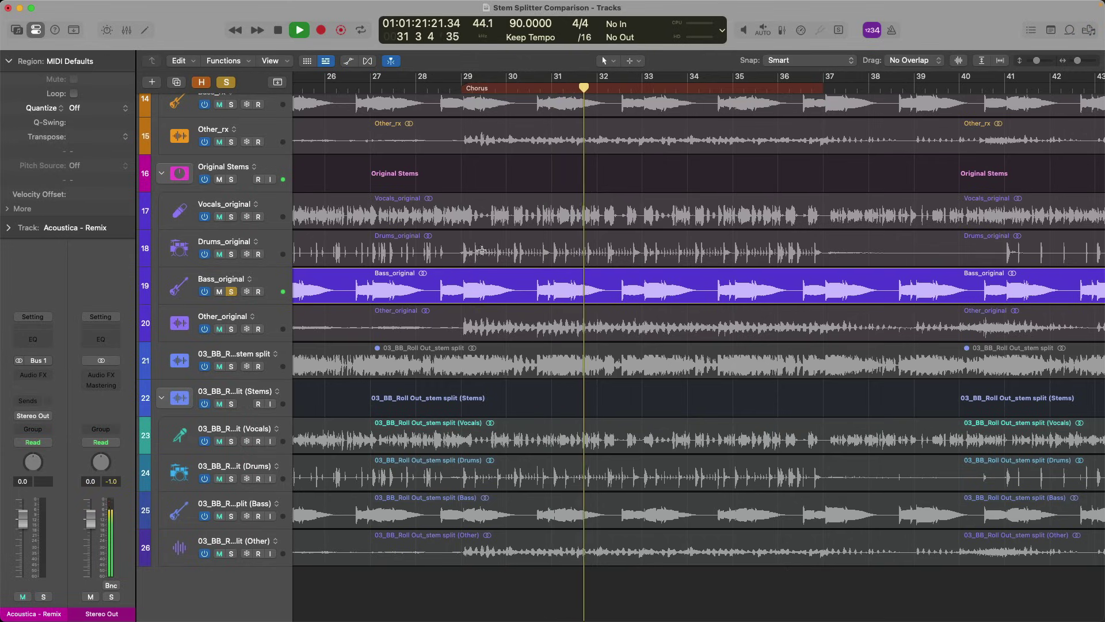
key(space)
click(231, 516)
key(space)
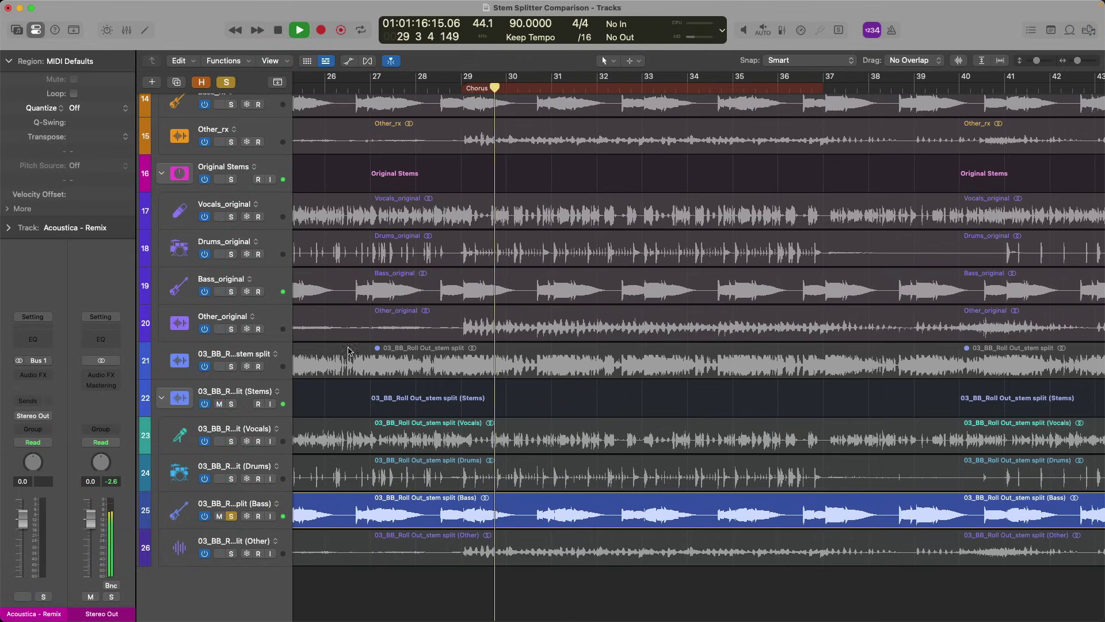
key(space)
Play Bass_rx from the Chorus, then switch back to the stem-split bass and play it.
scroll(271, 317, up, 5)
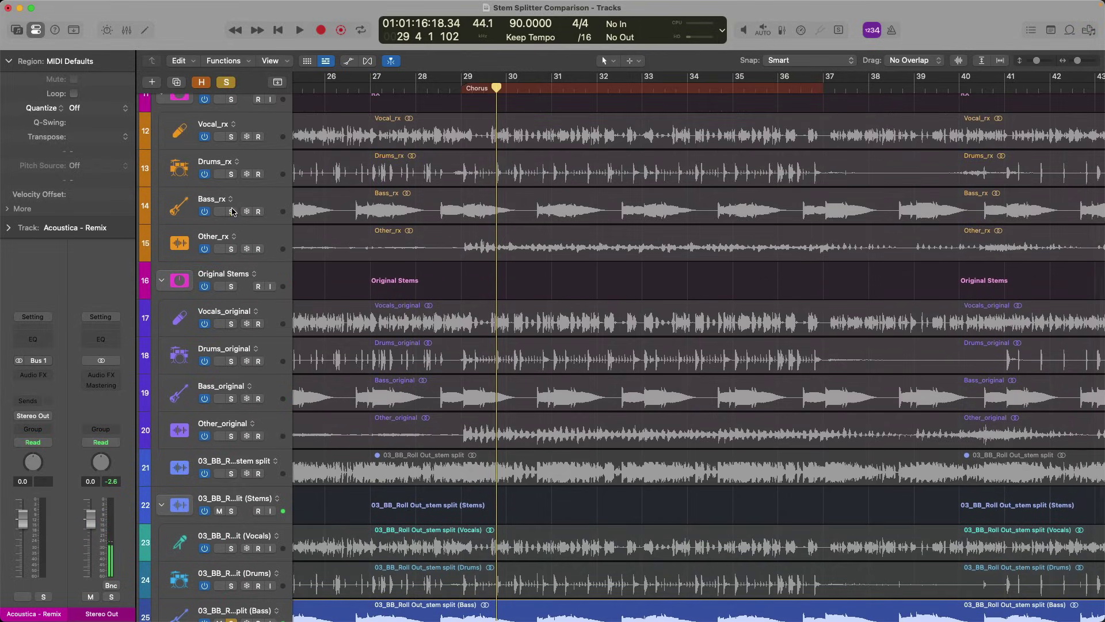
click(231, 211)
key(space)
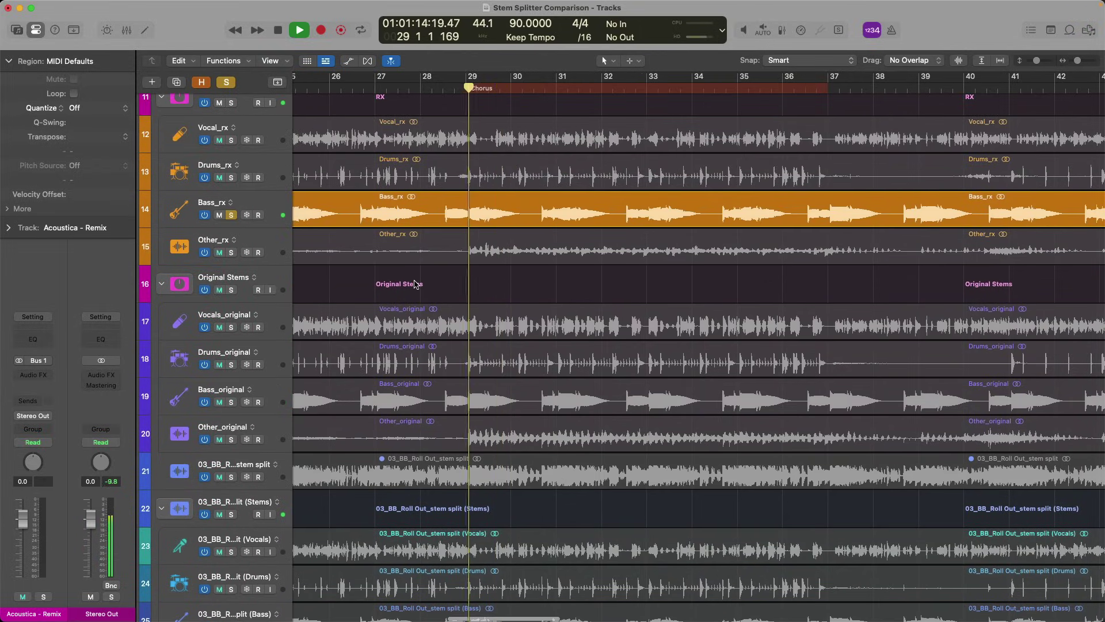
scroll(367, 439, down, 5)
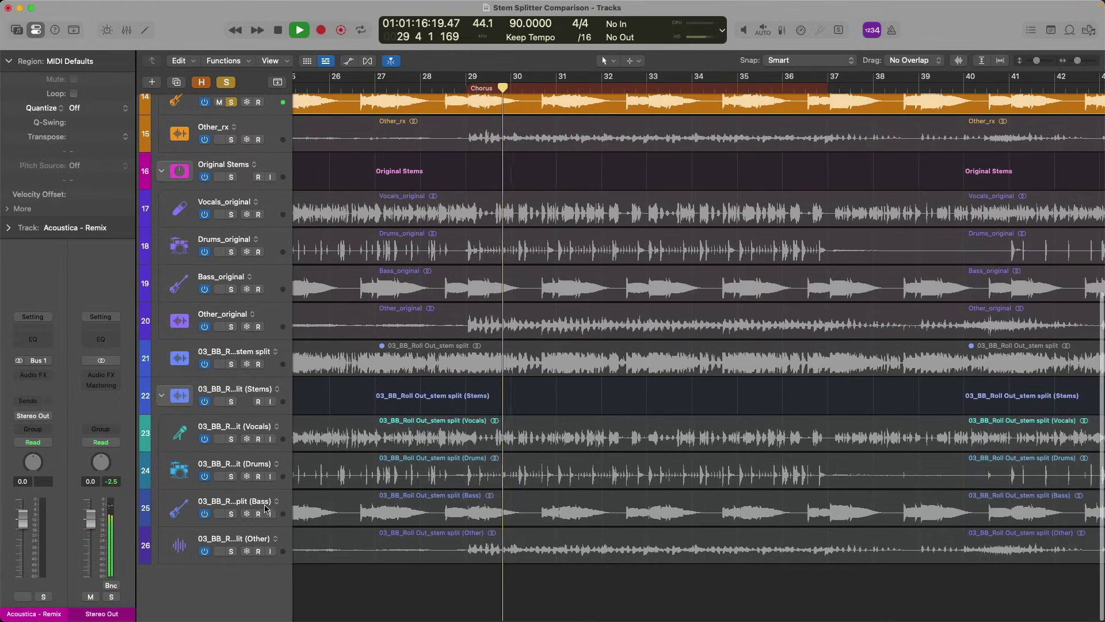
key(space)
alt+click(232, 514)
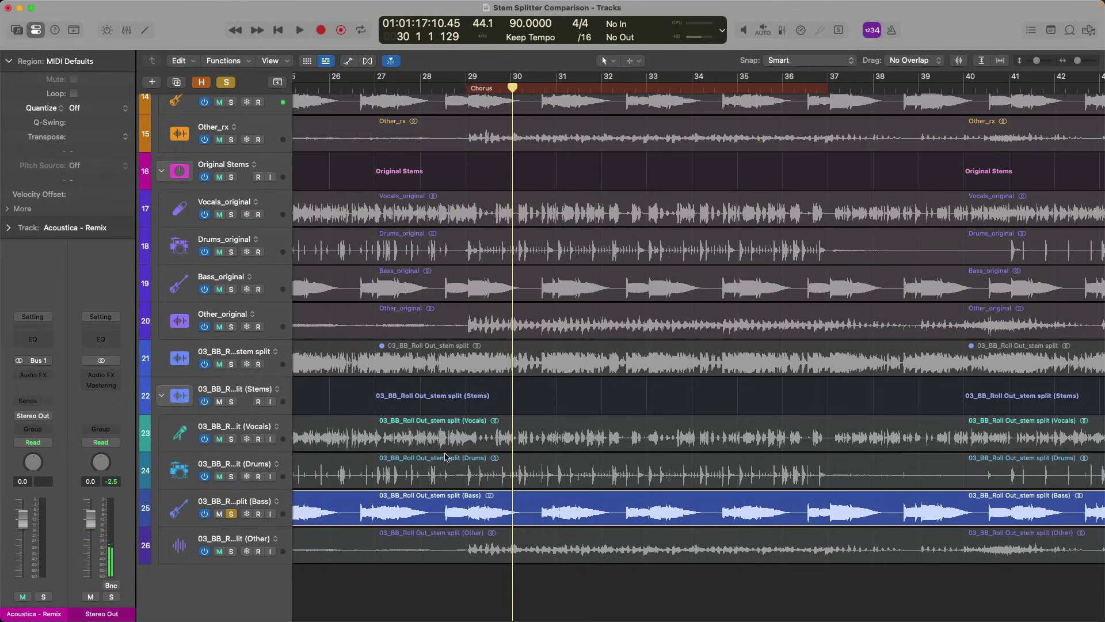
key(space)
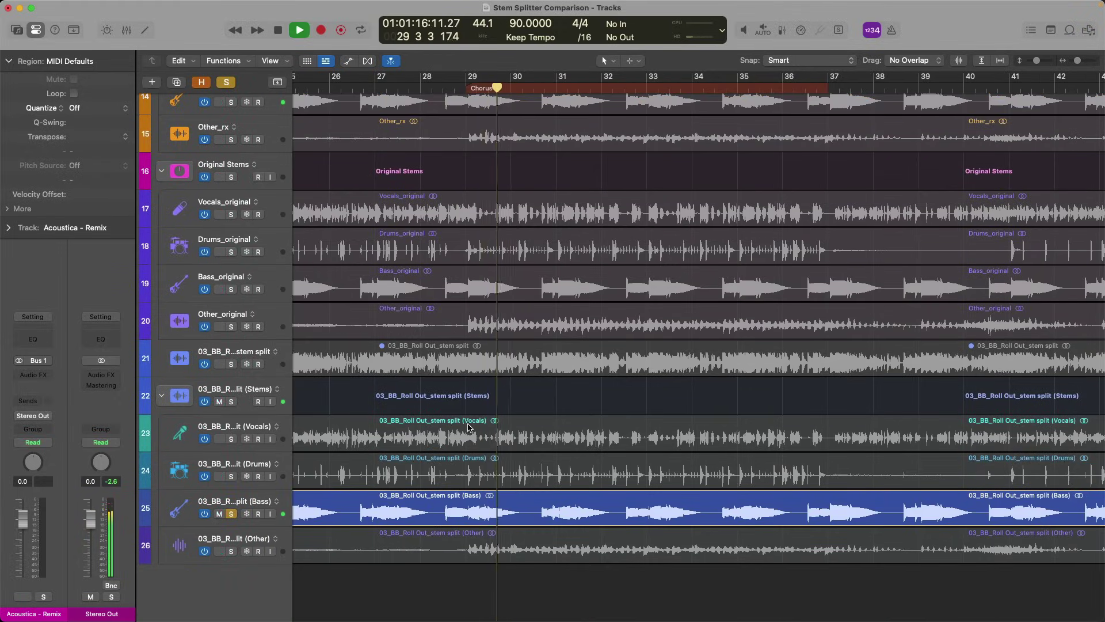
key(space)
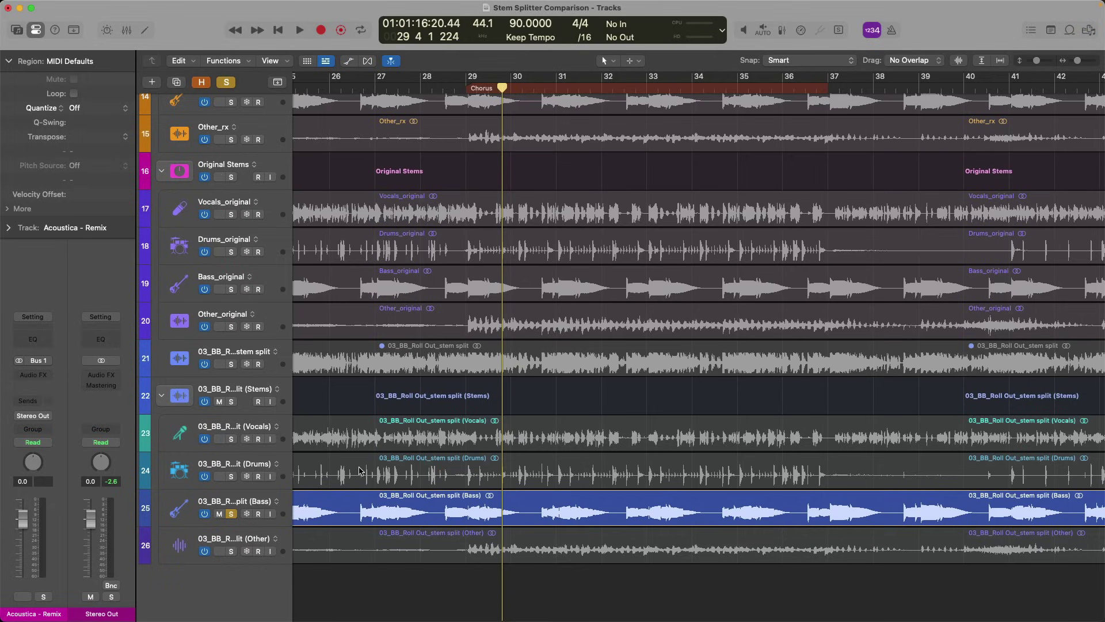
Solo Other_remix and play the chorus from its start.
scroll(435, 195, up, 10)
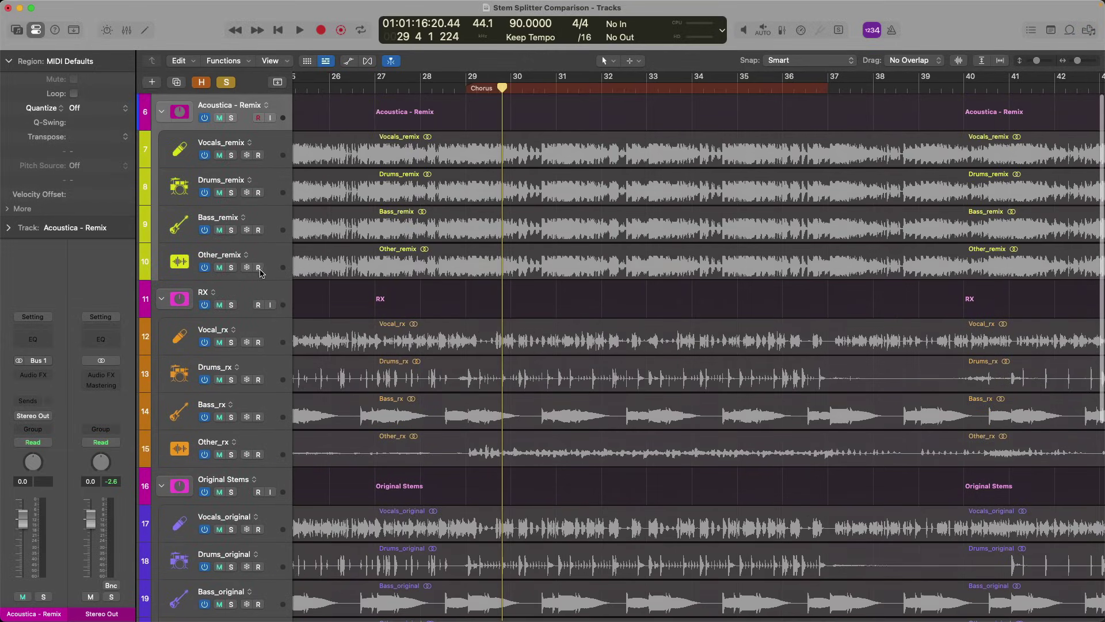
click(231, 267)
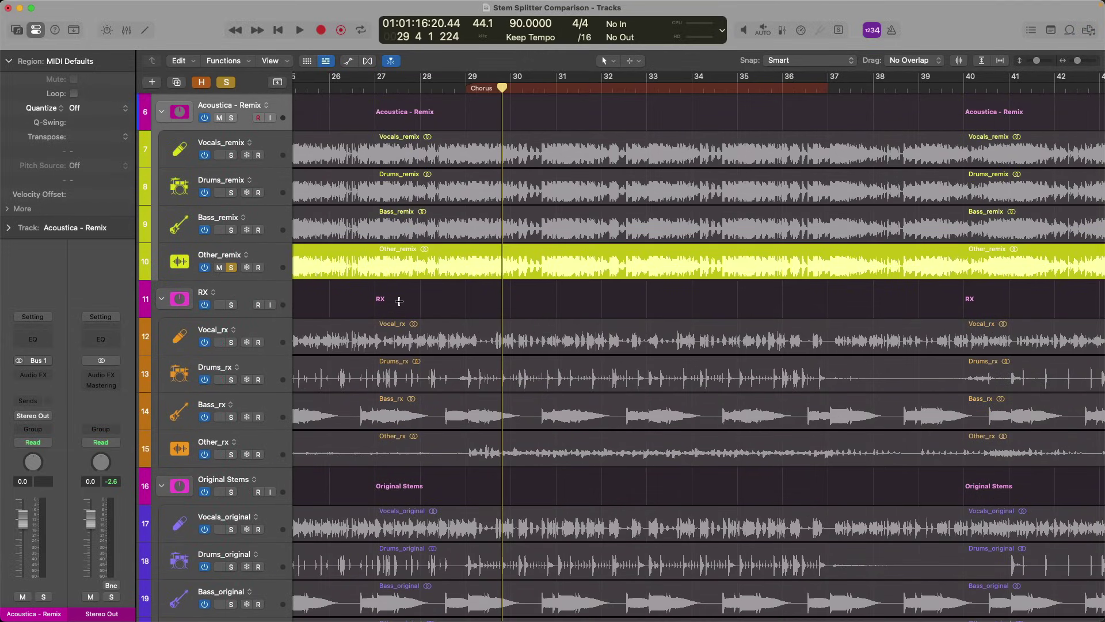
key(space)
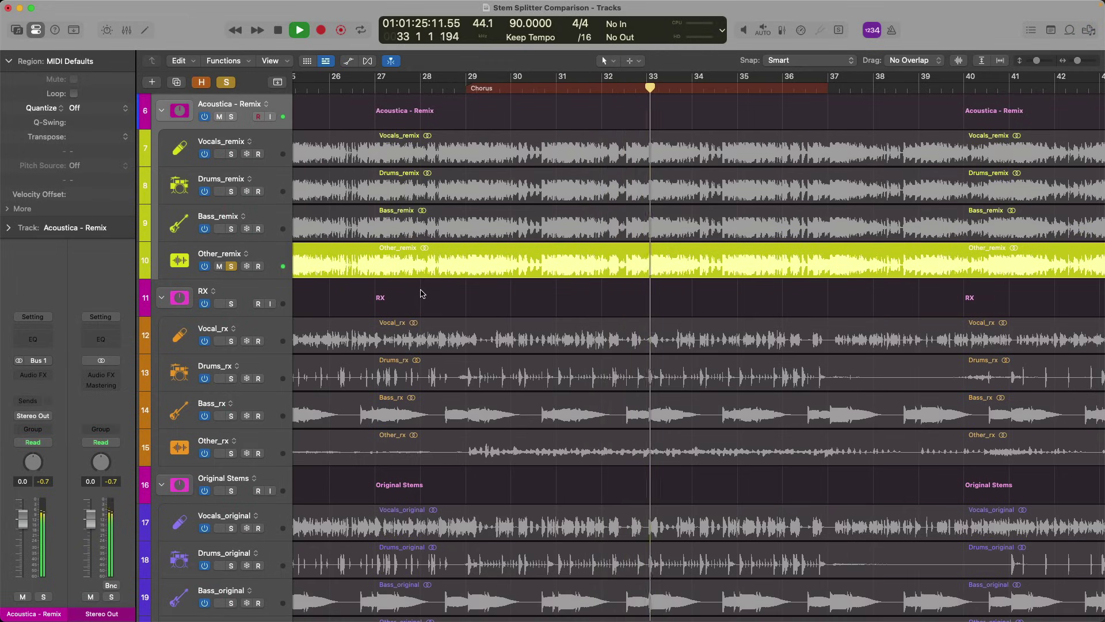
key(space)
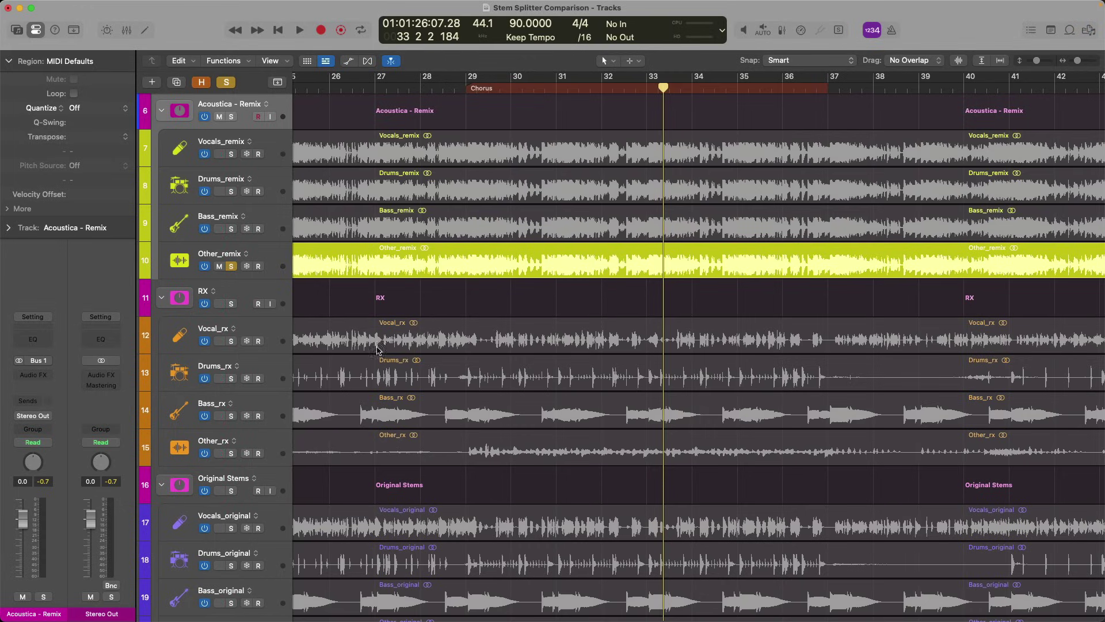
Solo Other_rx instead and play the chorus again.
alt+click(231, 453)
key(space)
scroll(434, 324, down, 5)
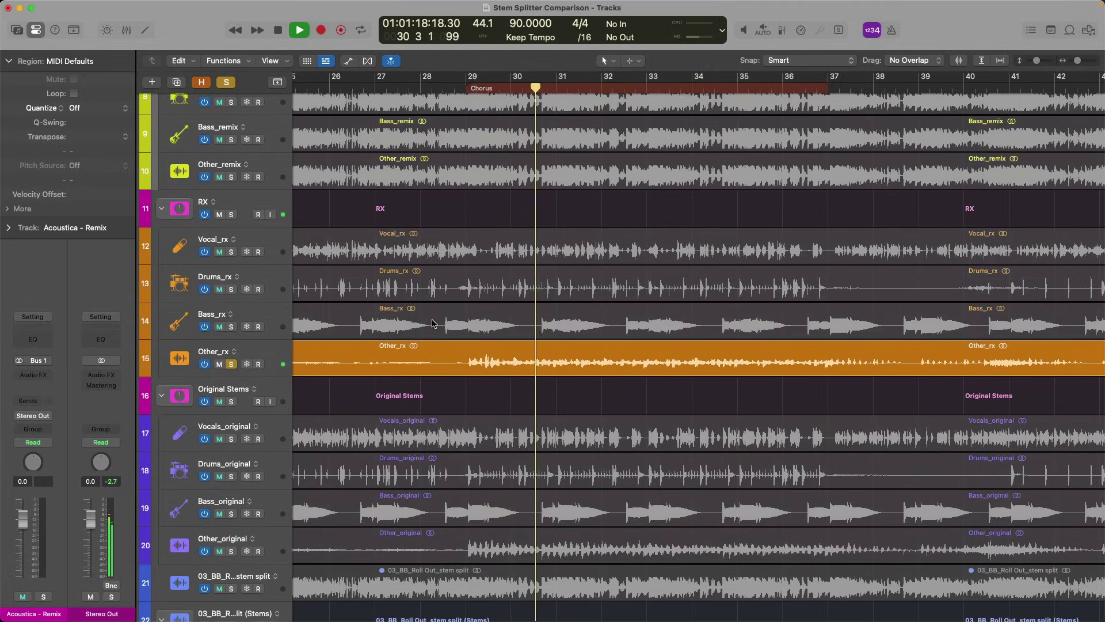
scroll(434, 323, down, 2)
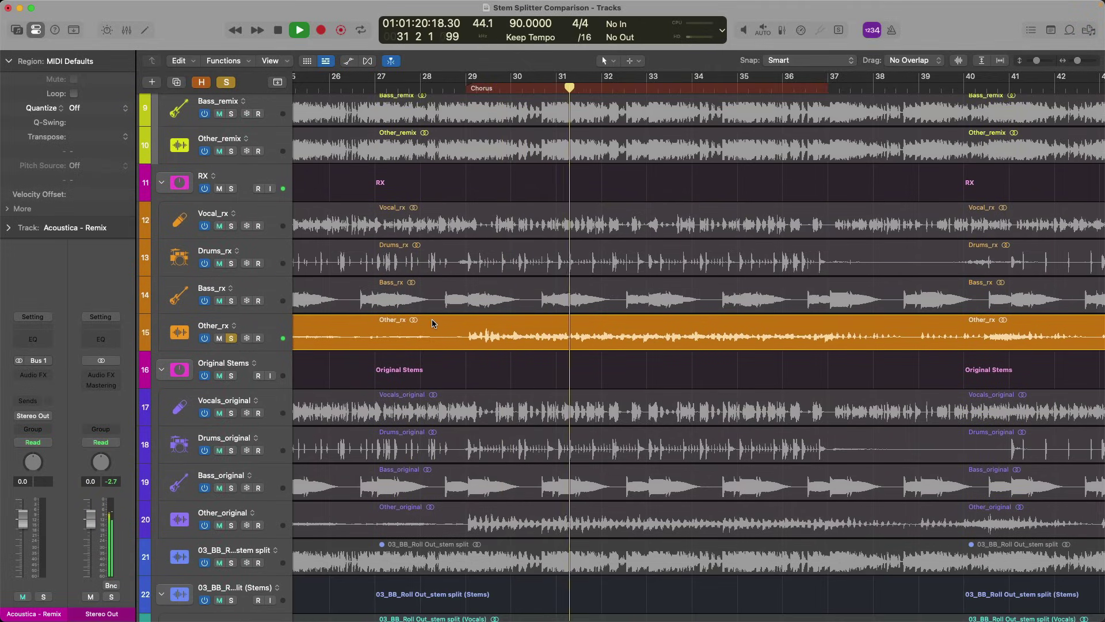
scroll(433, 323, down, 2)
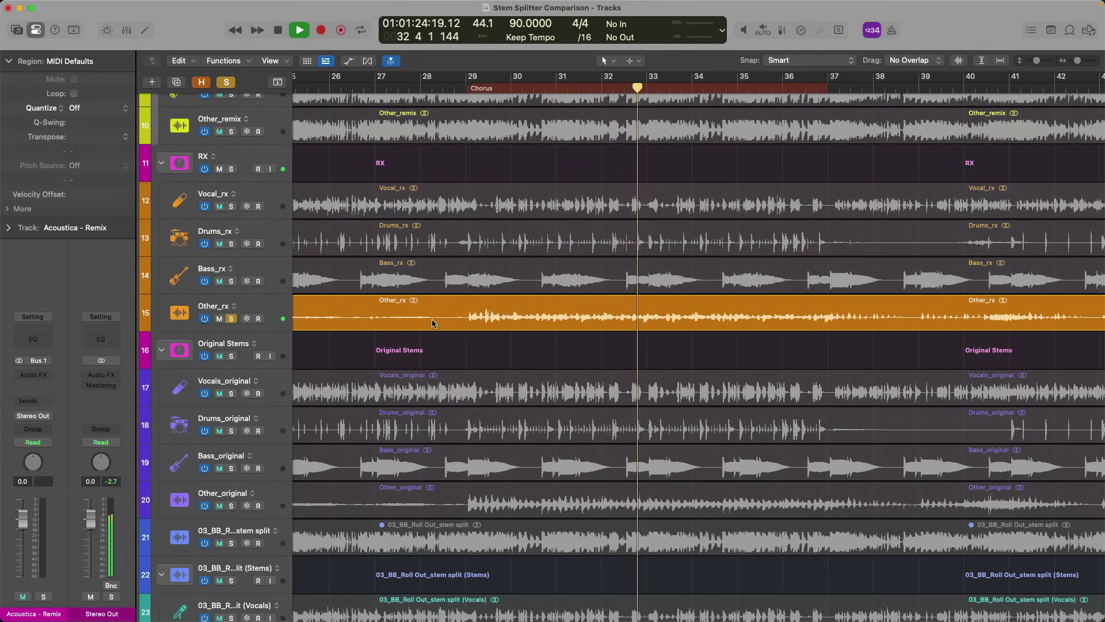
key(space)
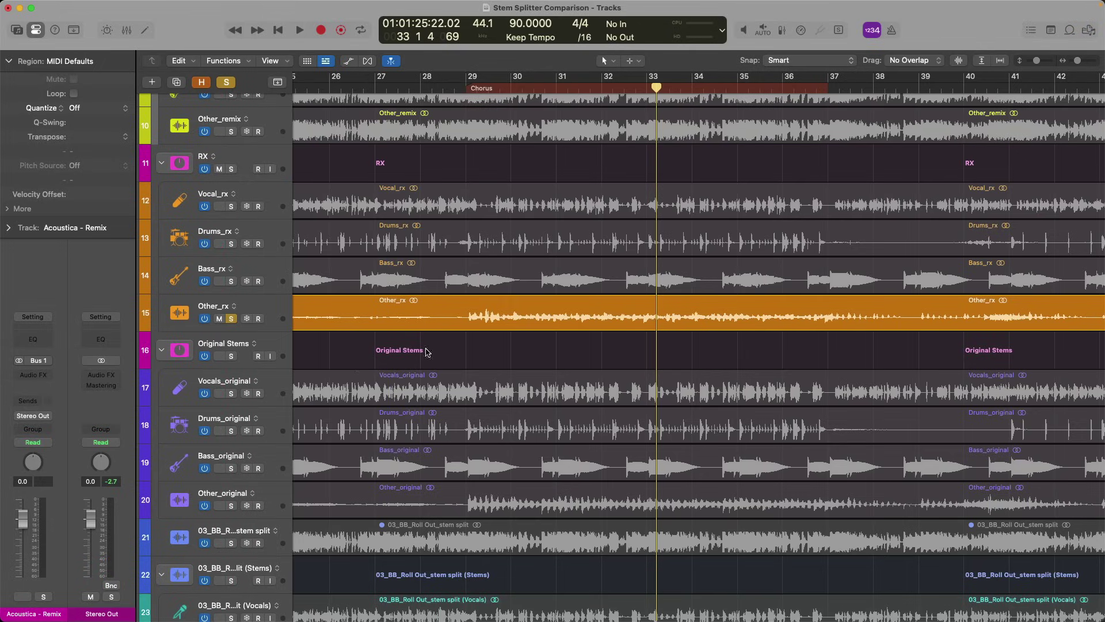
Solo Logic's Other stem on track 26 and play the chorus.
scroll(428, 351, down, 5)
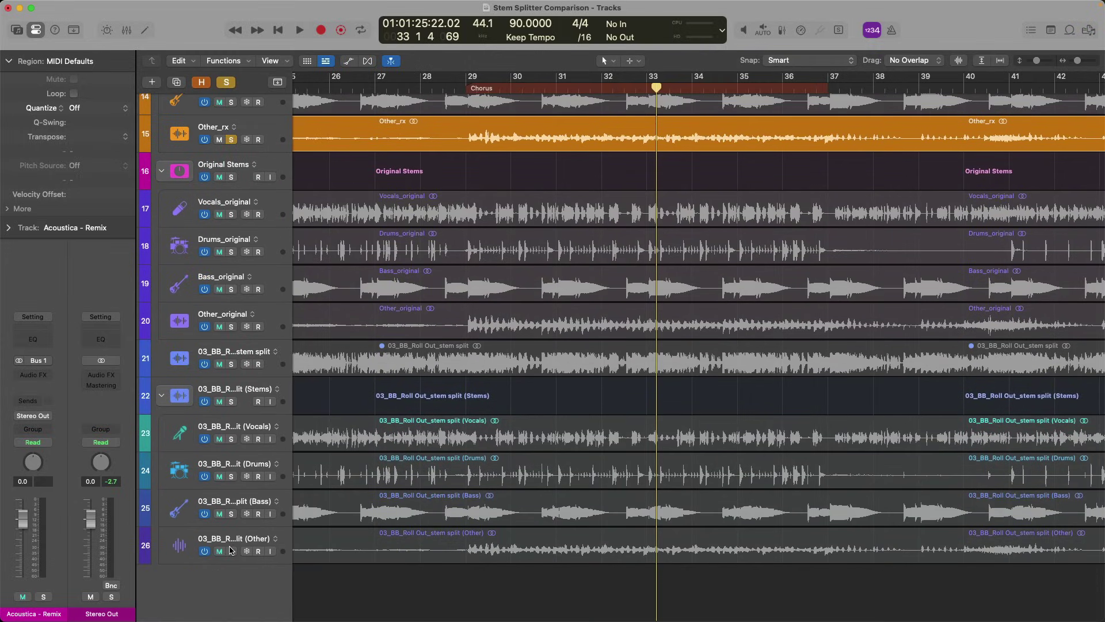
click(231, 551)
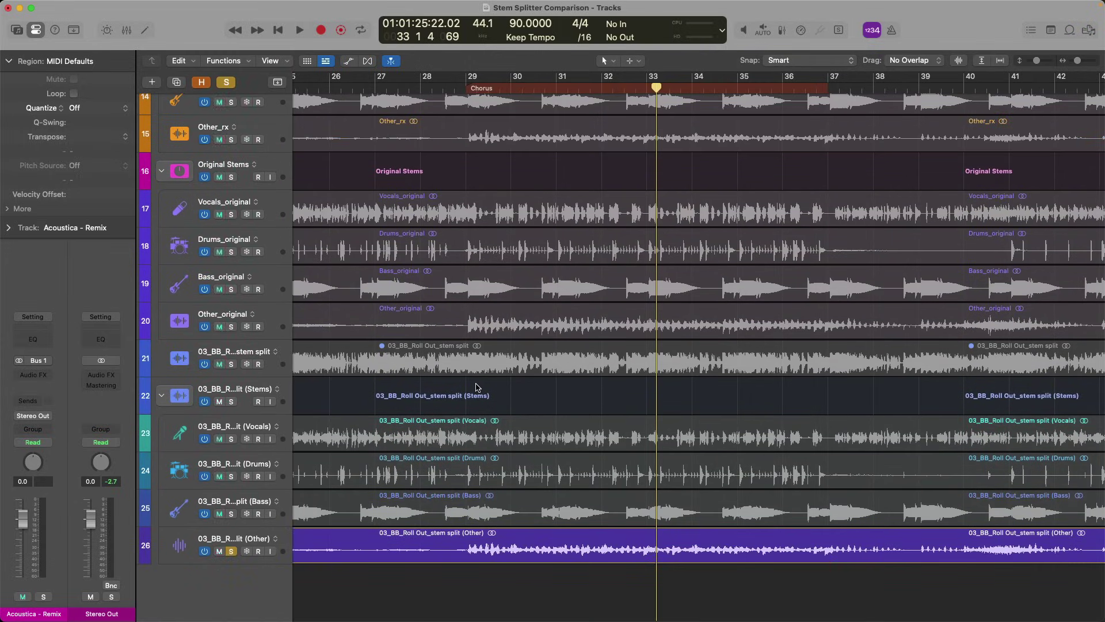
key(space)
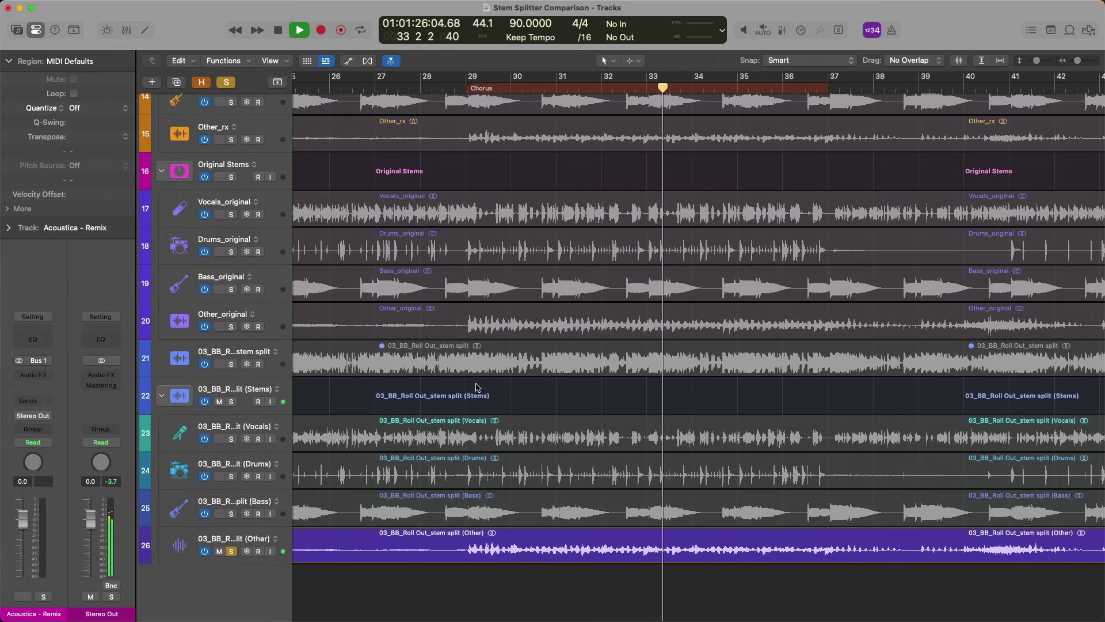
key(space)
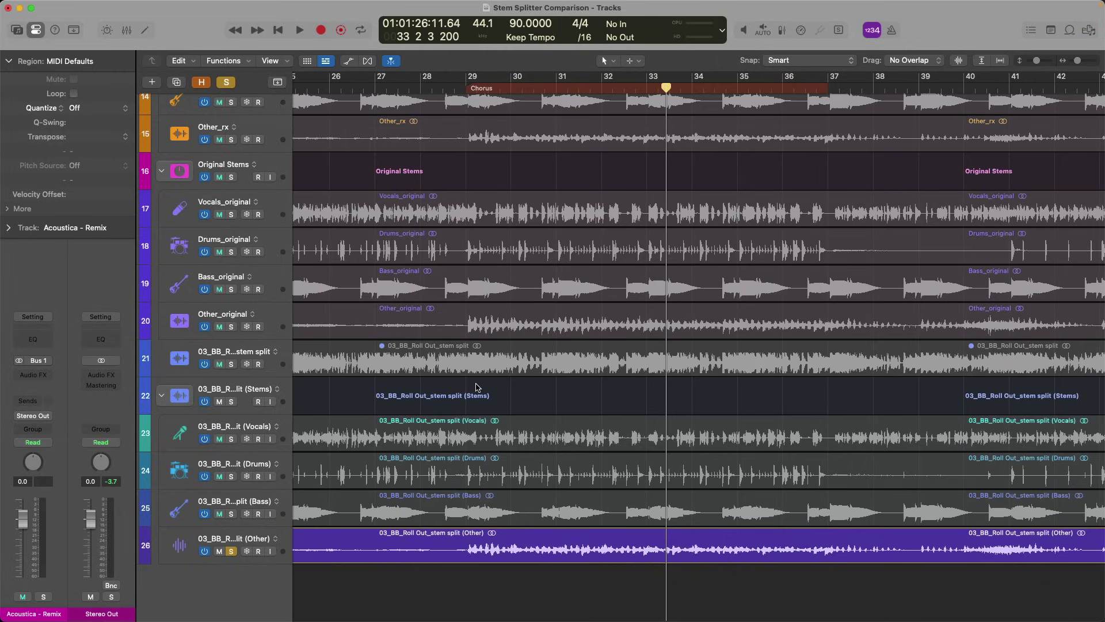
Replay the chorus, switching the solo back and forth between Other_rx and Logic's Other stem.
click(232, 139)
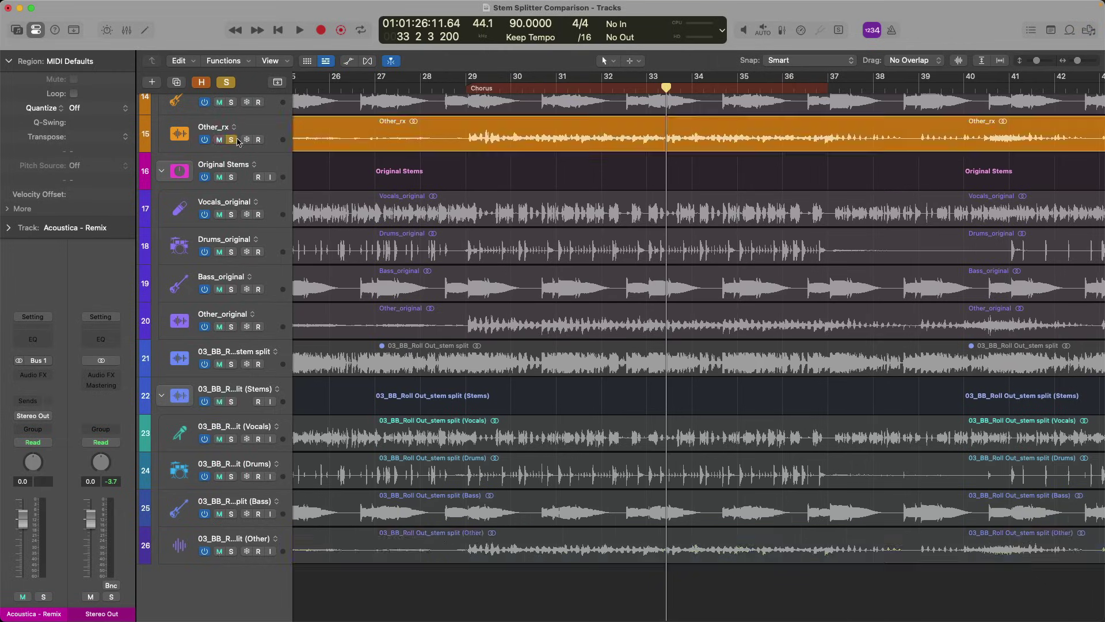
key(space)
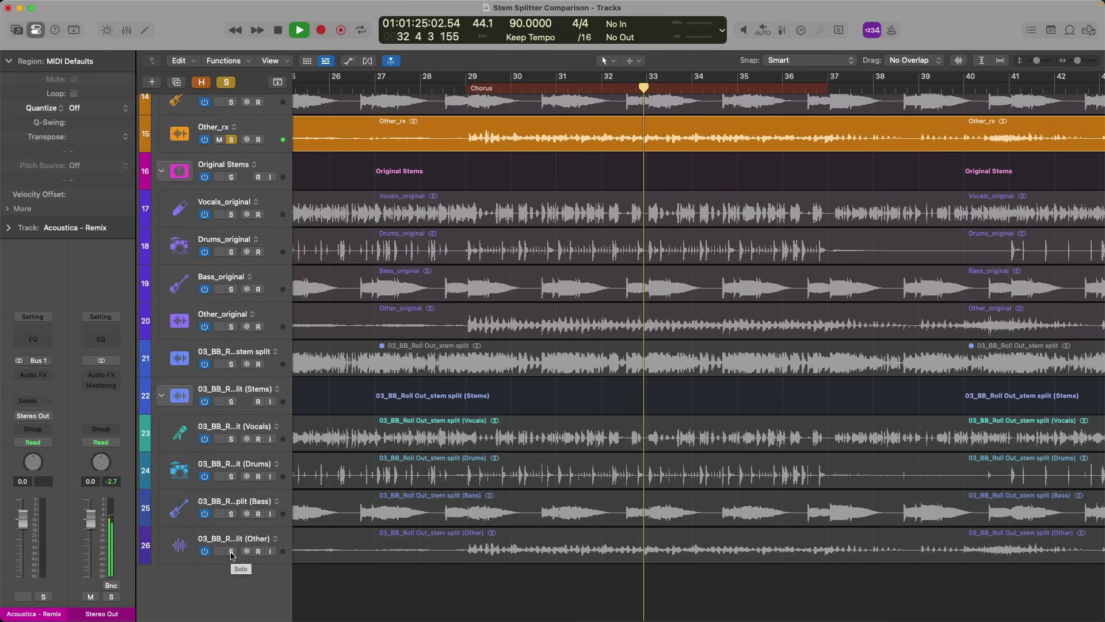
alt+click(231, 551)
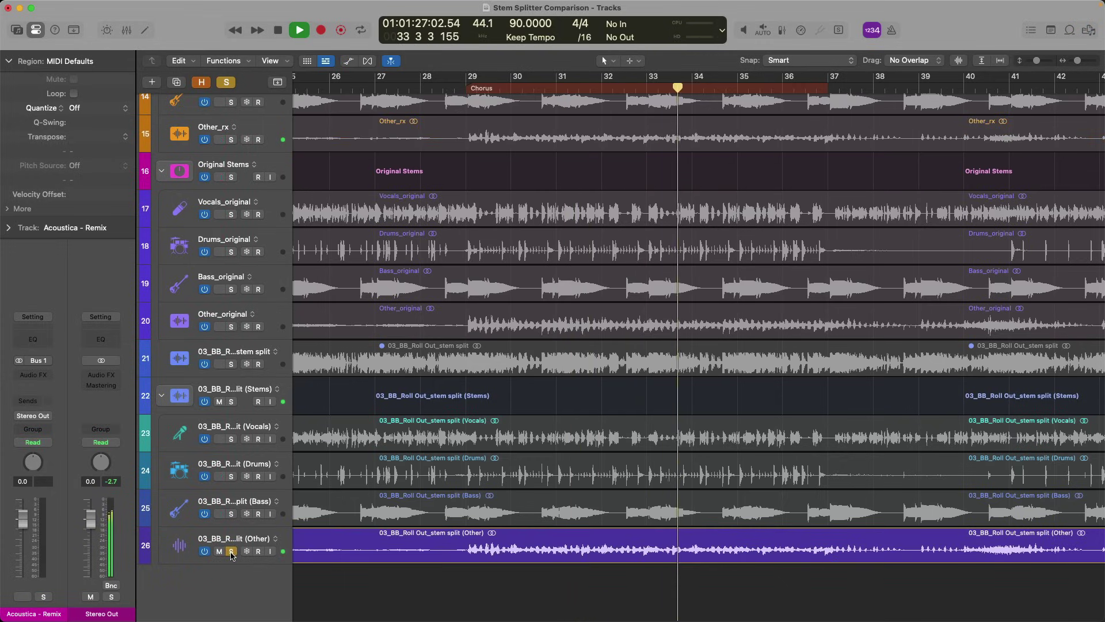
alt+click(231, 140)
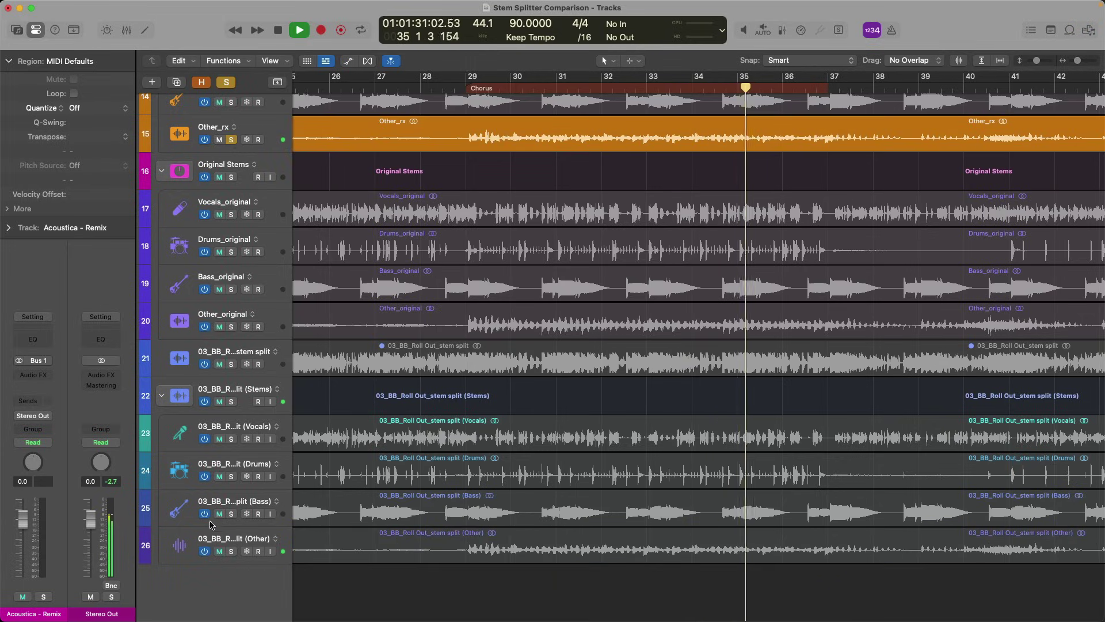
alt+click(232, 550)
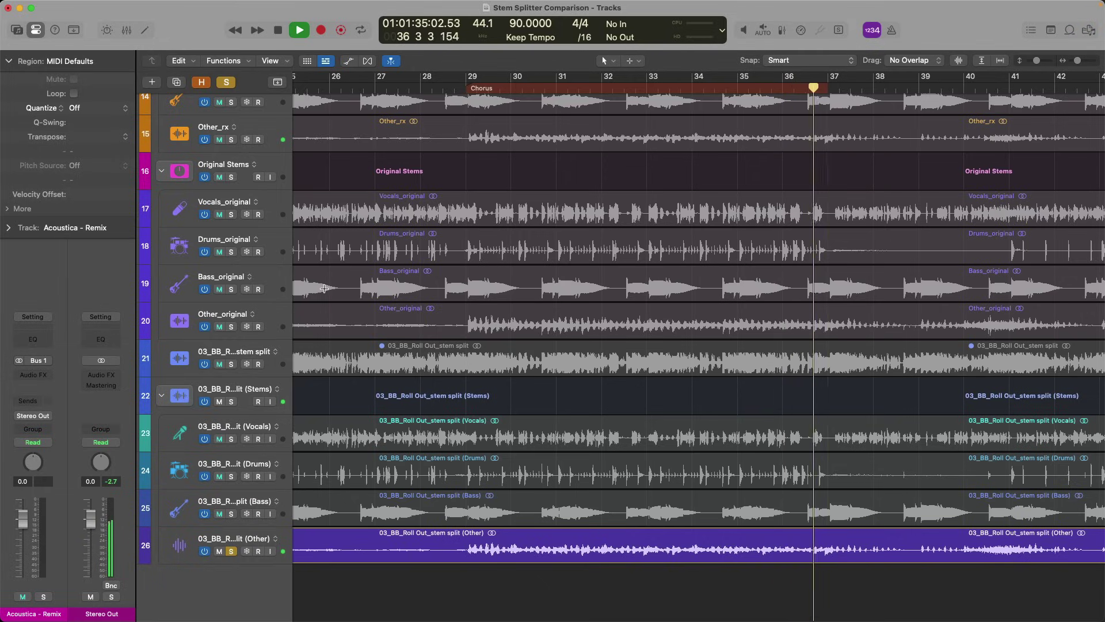
key(space)
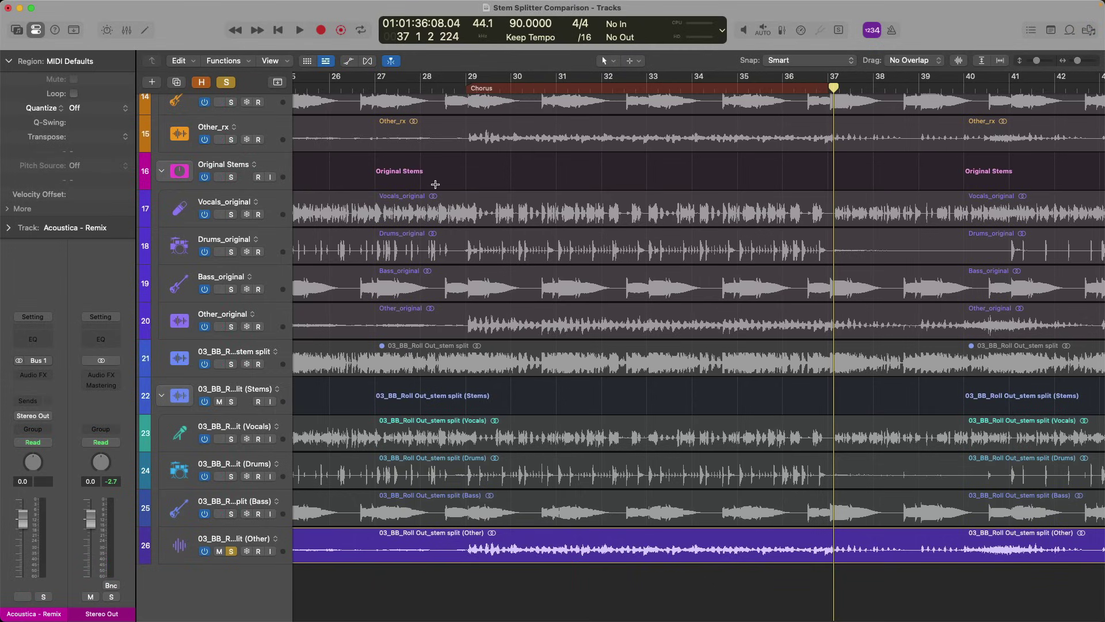
Solo Vocals_remix and play the chorus from its start.
scroll(435, 184, up, 10)
click(231, 155)
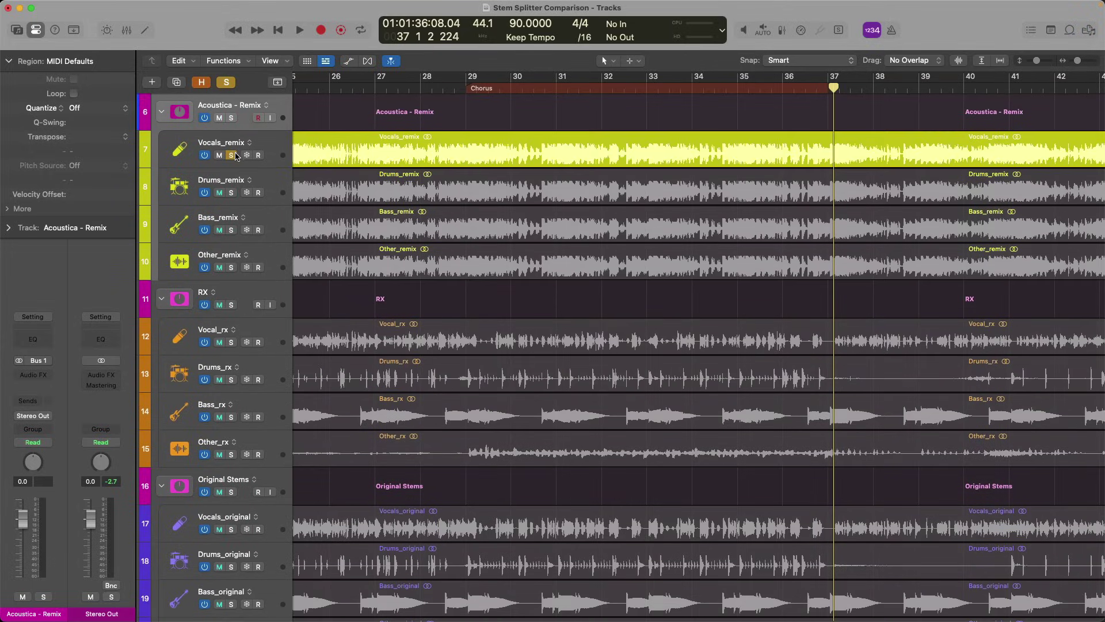
key(alt+comma)
key(space)
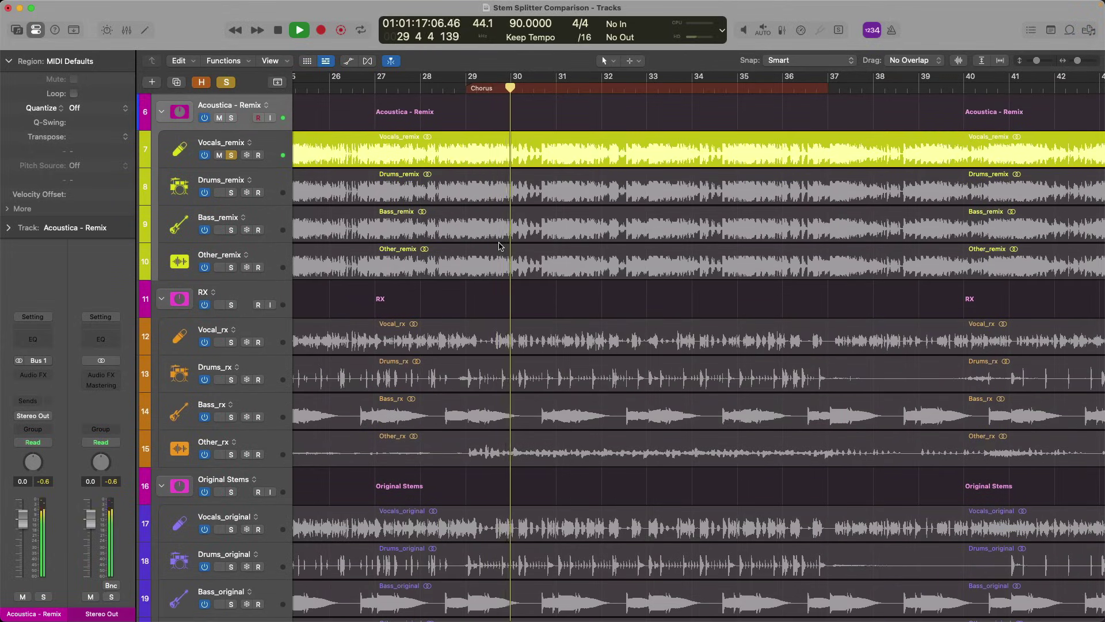
scroll(498, 246, down, 3)
scroll(498, 246, up, 3)
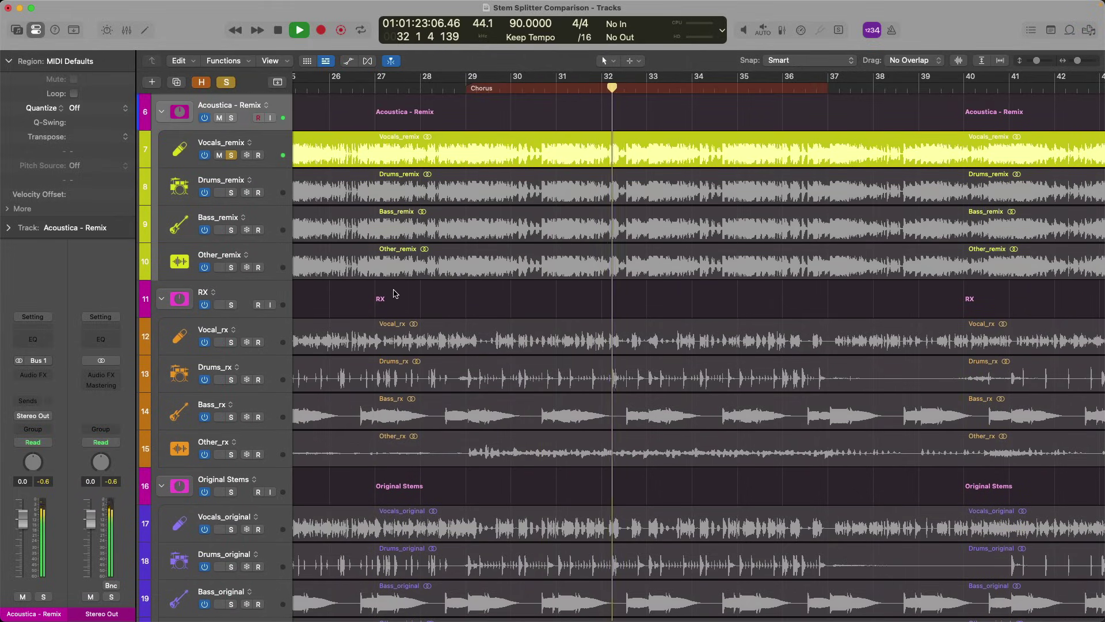
key(space)
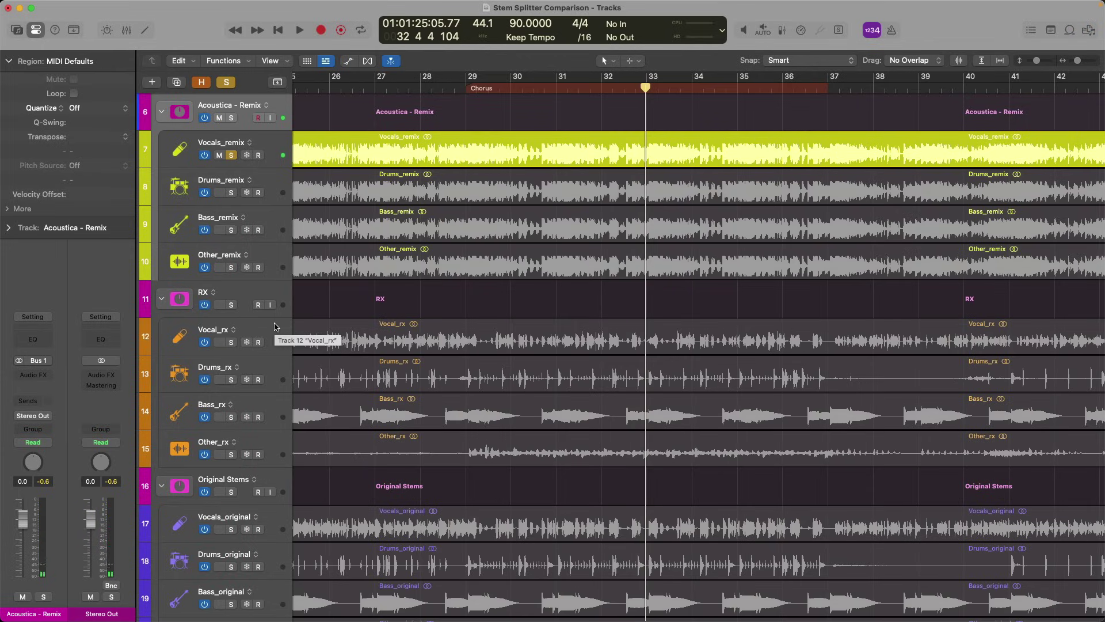
Solo Vocal_rx and play it from just before the chorus, near bar 28.
click(232, 343)
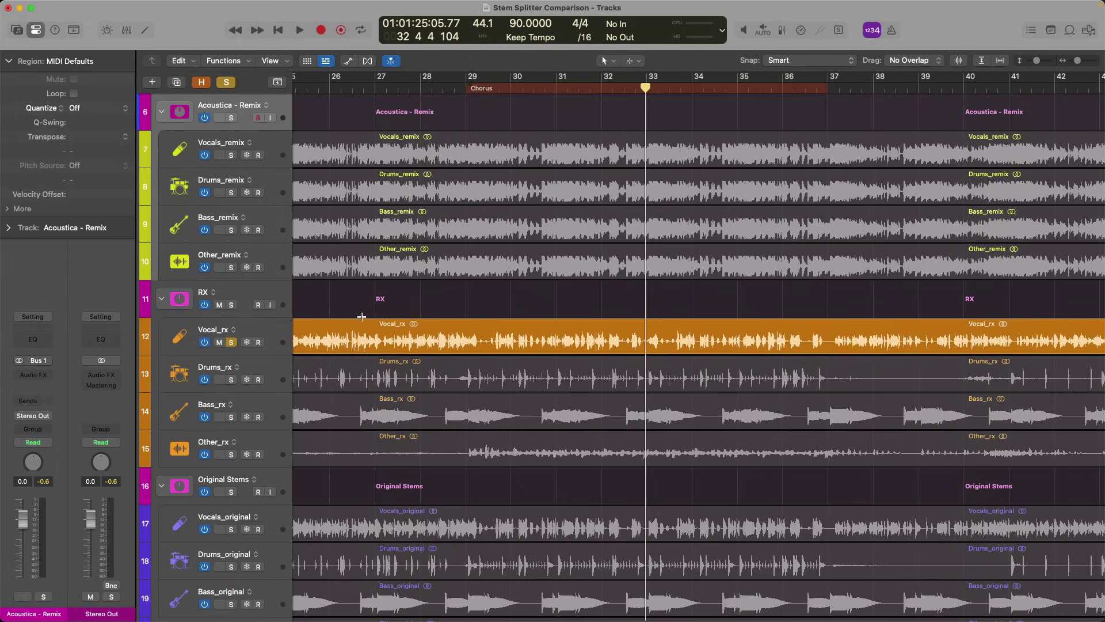
click(448, 294)
key(space)
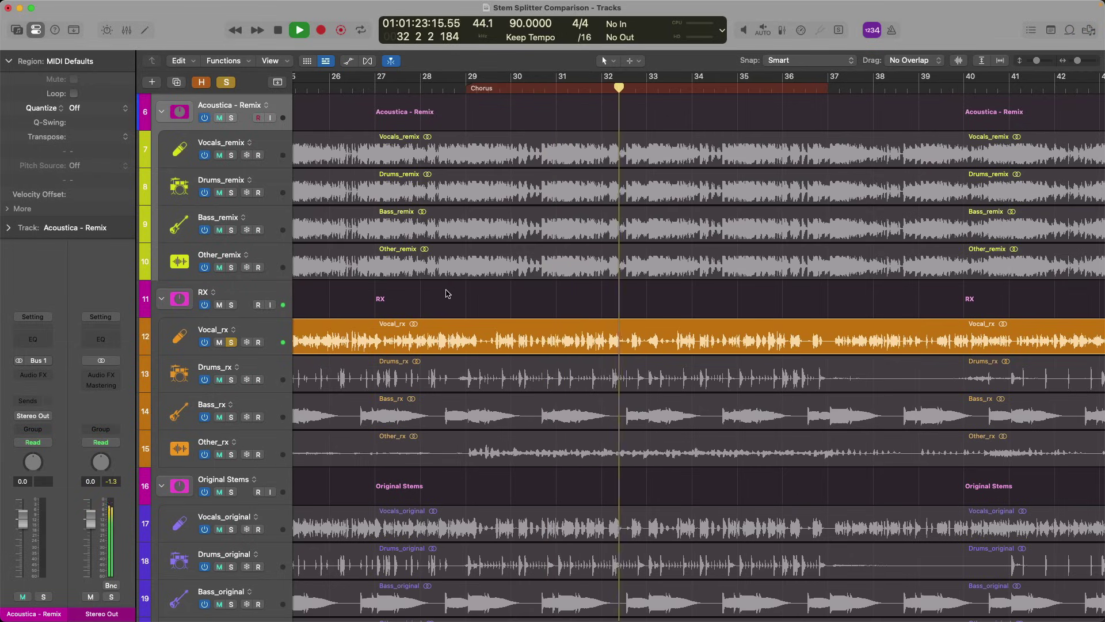
key(space)
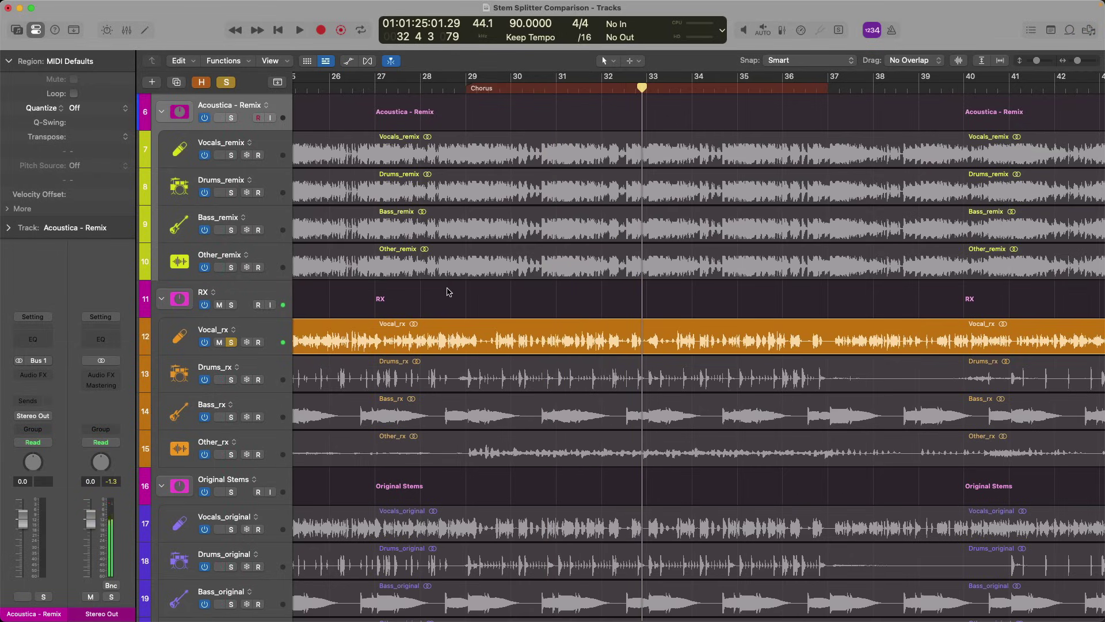
Solo Logic's Vocals stem on track 23 and play the chorus.
scroll(449, 292, down, 10)
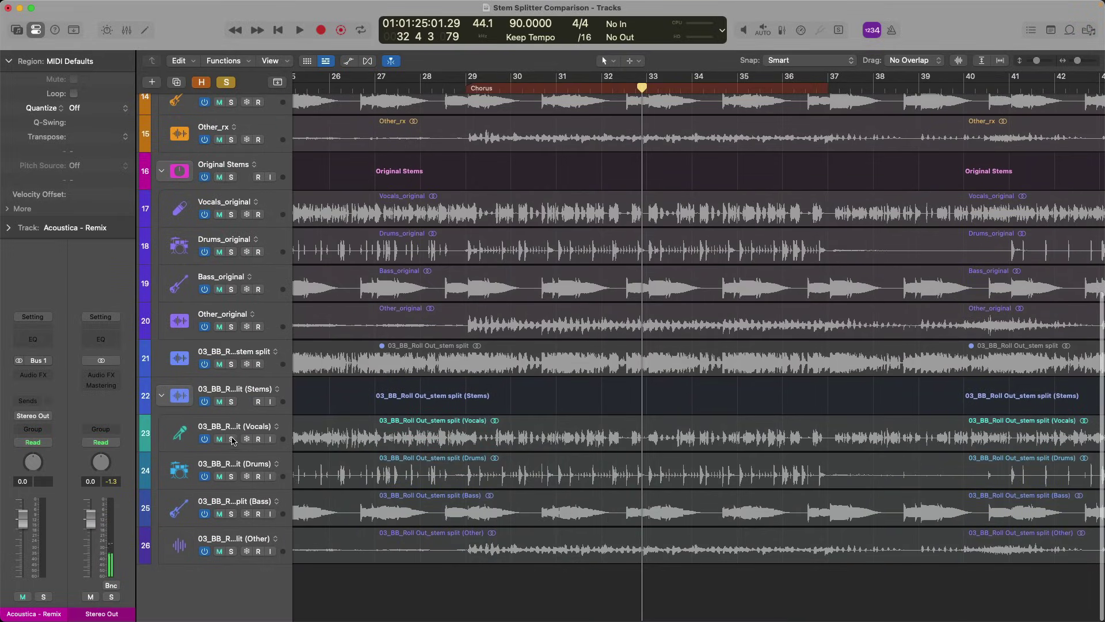
click(231, 439)
key(space)
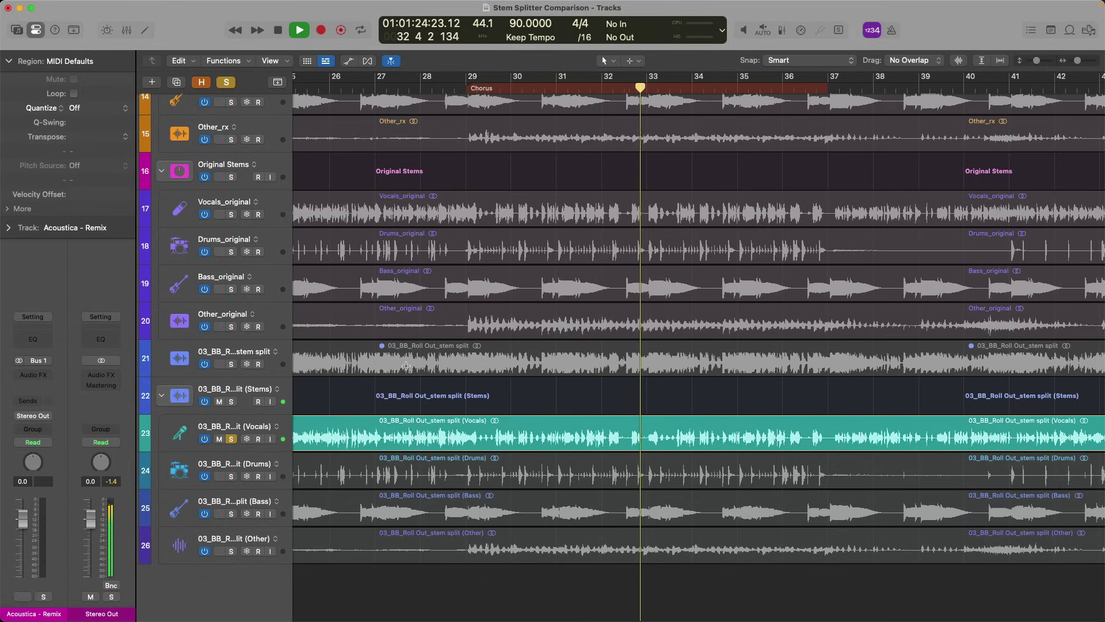
scroll(407, 363, up, 5)
key(space)
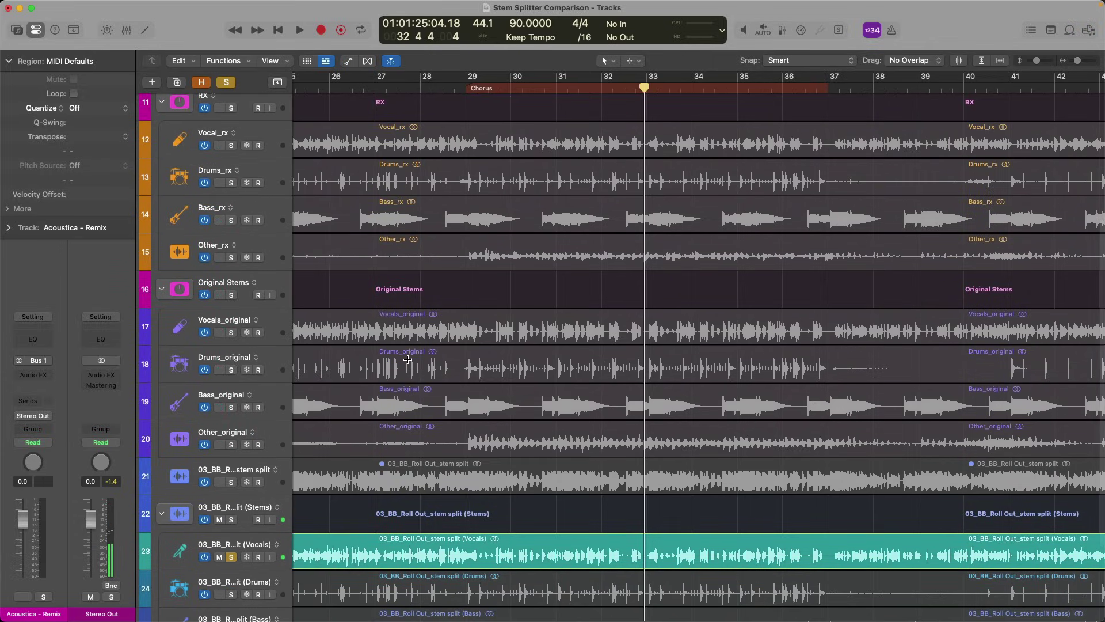
Play the chorus while toggling the solo between Vocal_rx and Logic's vocal stem.
scroll(407, 359, down, 3)
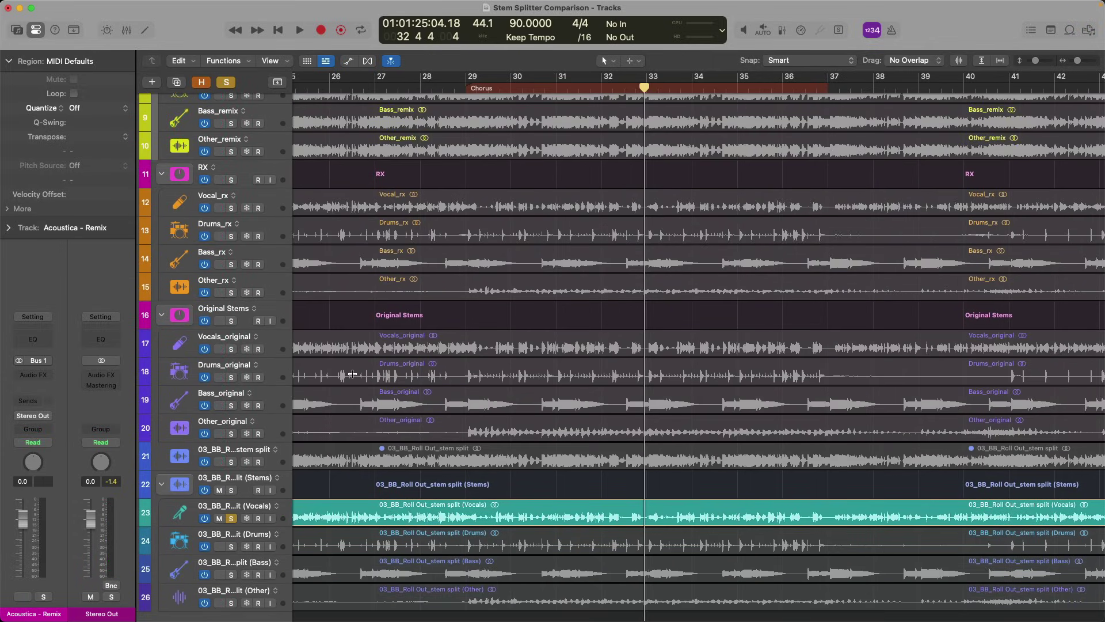
key(space)
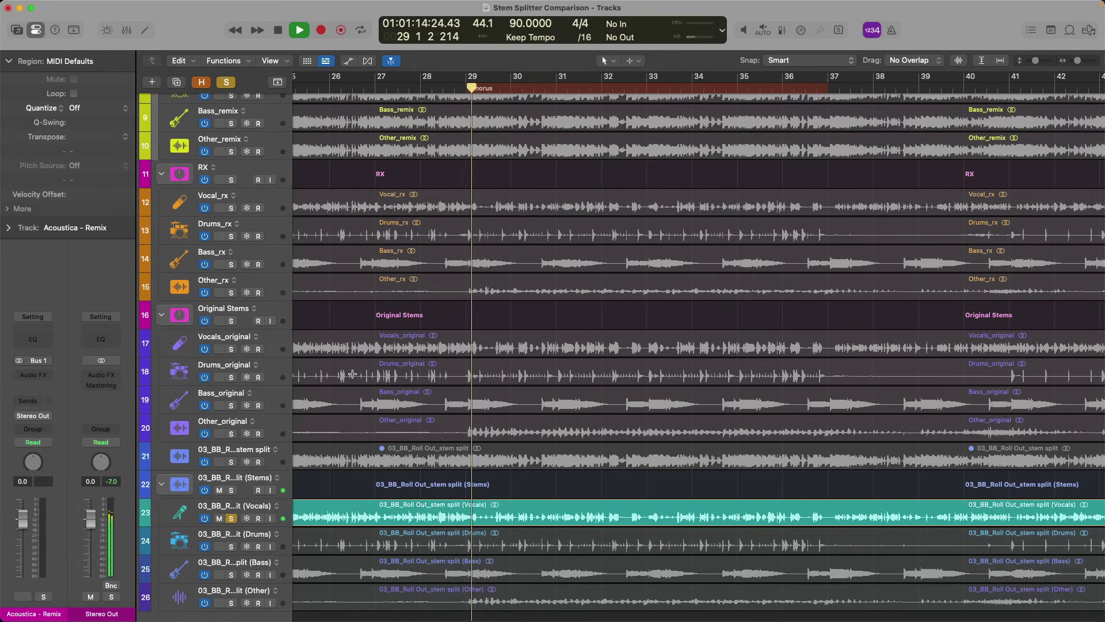
click(232, 208)
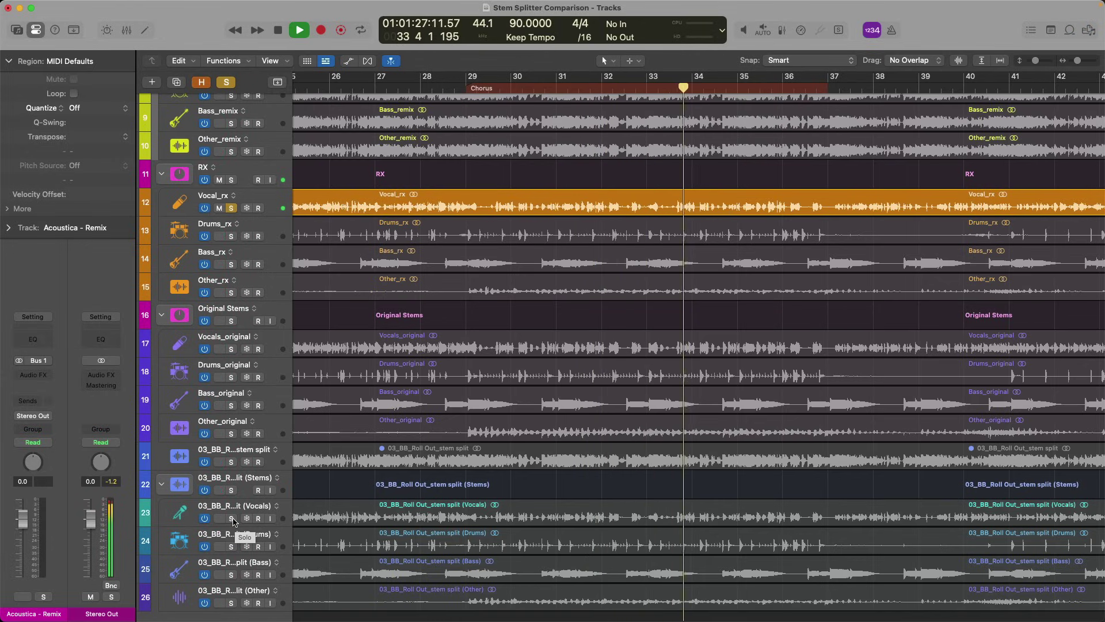
alt+click(231, 518)
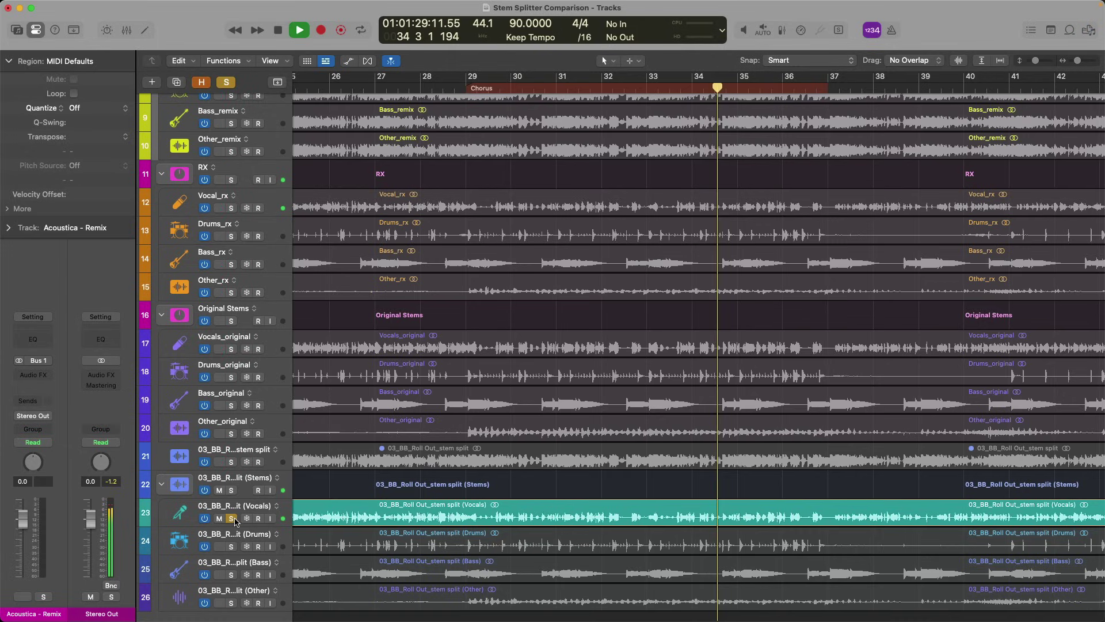
alt+click(232, 208)
scroll(225, 383, down, 1)
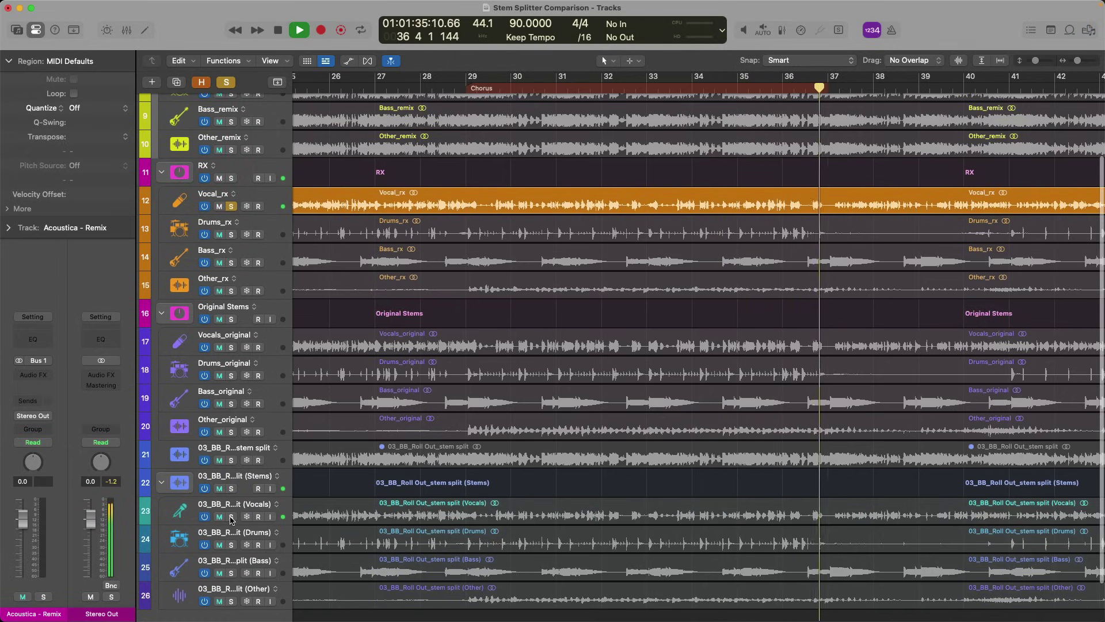
scroll(230, 518, down, 1)
key(space)
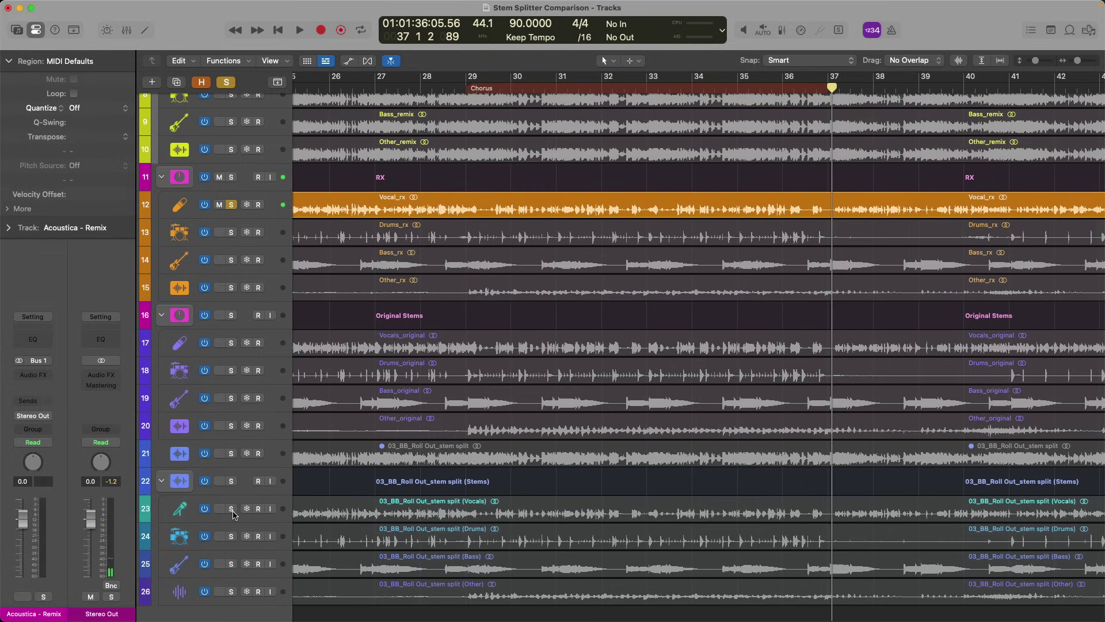
Solo and select Logic's vocal stem track, then replay the chorus from its start.
key(space)
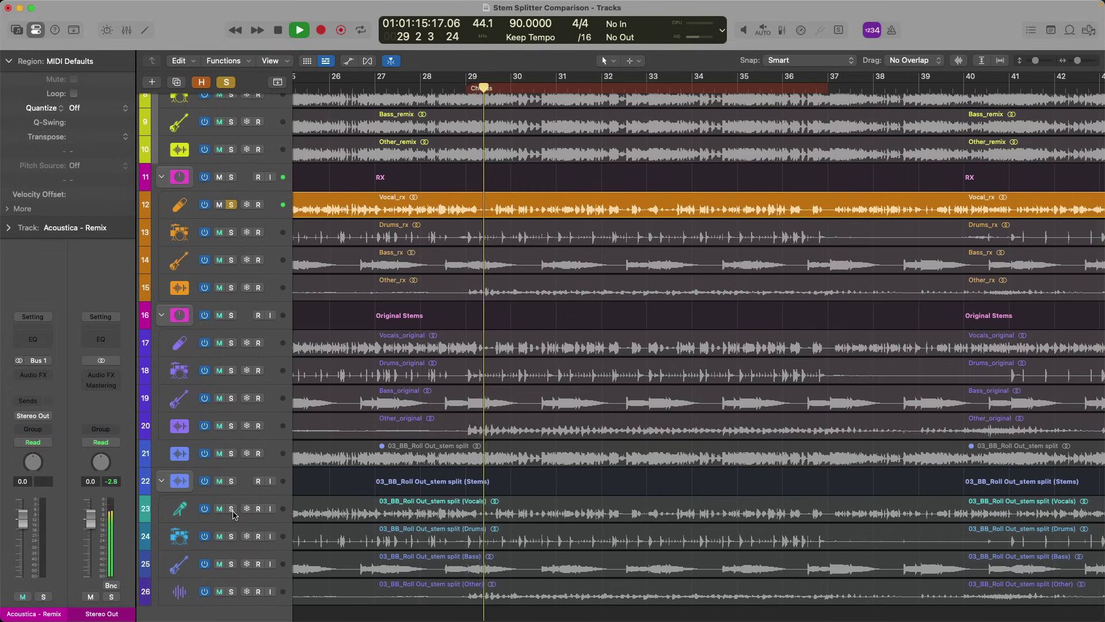
key(space)
click(232, 509)
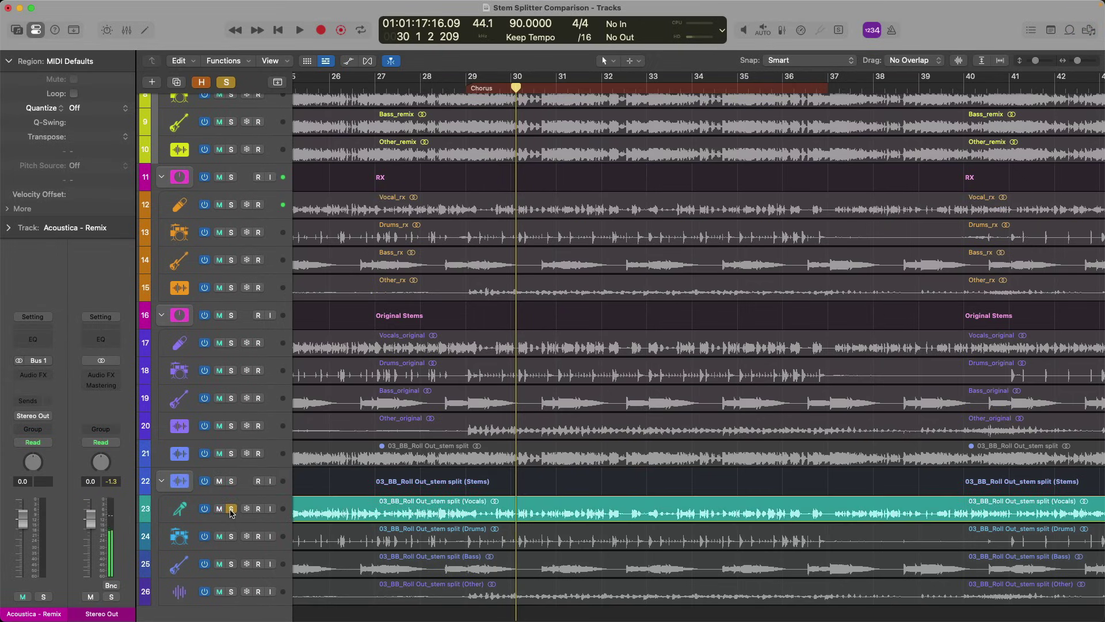
click(181, 511)
key(space)
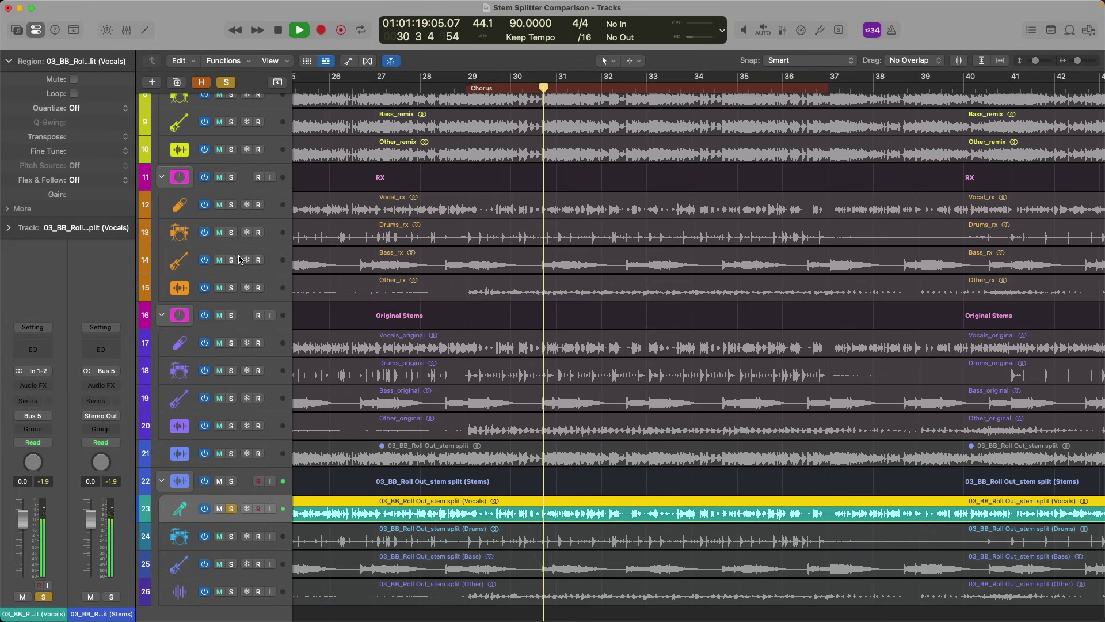
key(space)
Turn off solo on Logic's vocal stem (track 23) so every track is heard again.
click(232, 510)
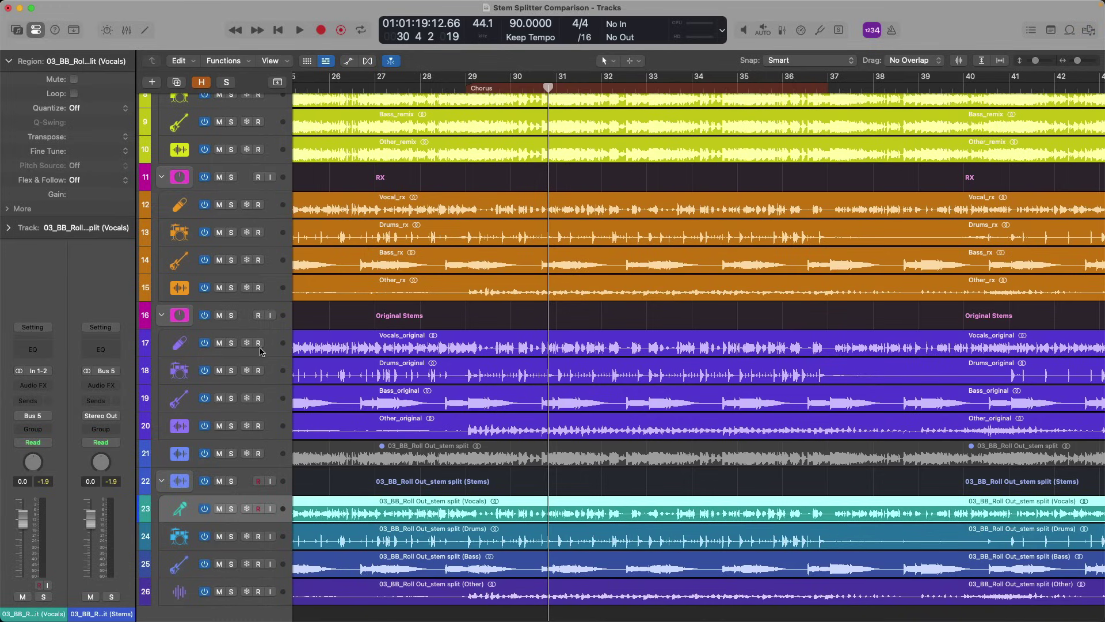
Compare Vocals_original with Logic's vocal stem by soloing and playing each over the chorus.
click(231, 343)
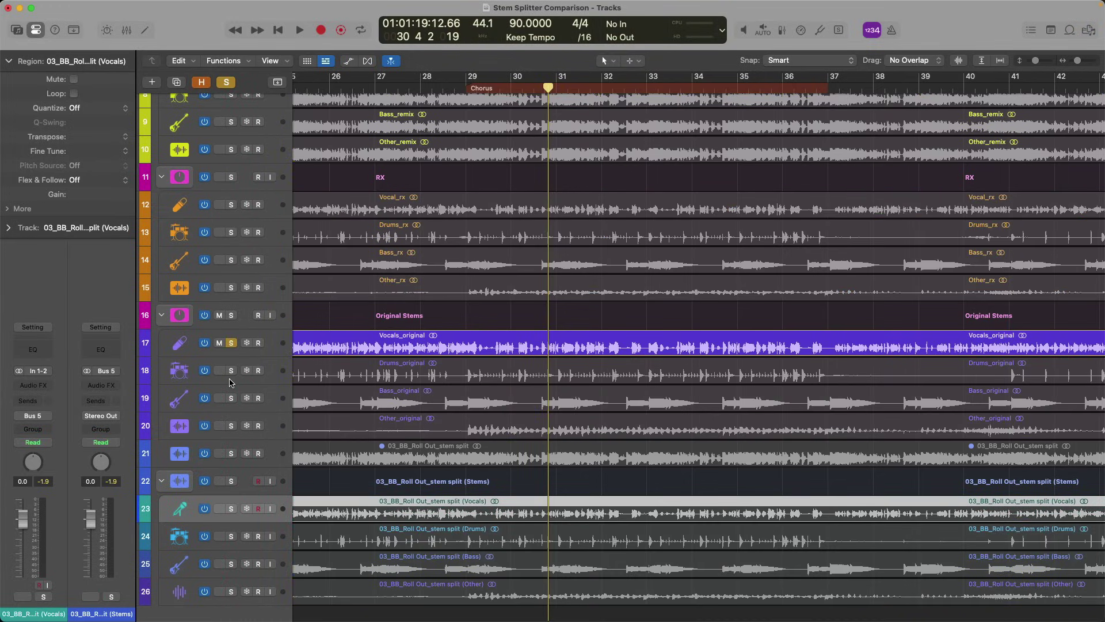
key(space)
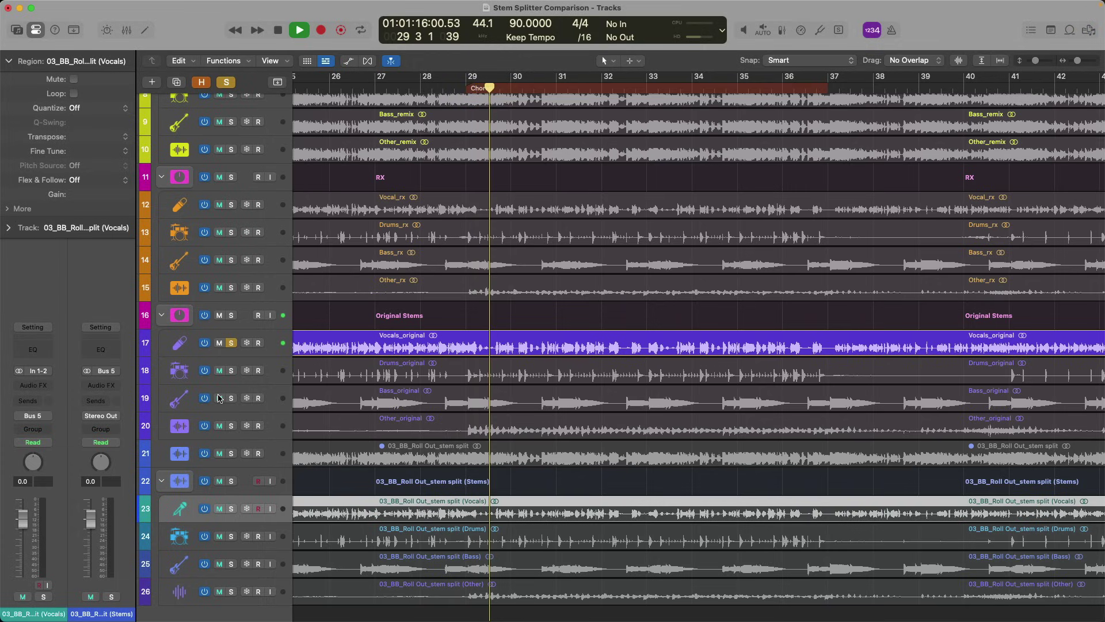
key(space)
click(231, 509)
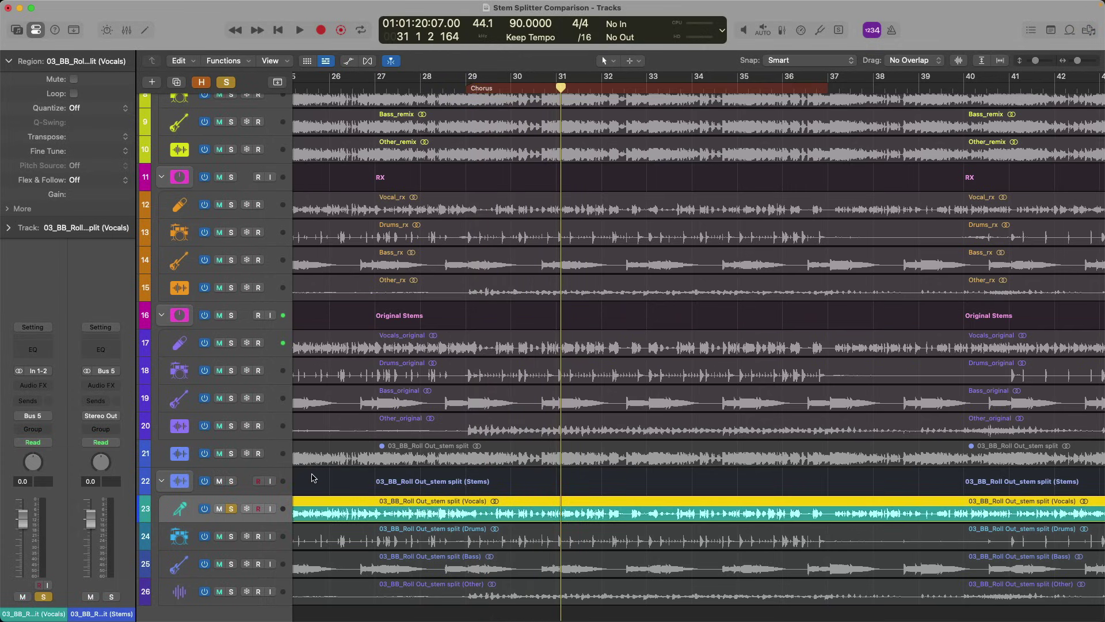
key(space)
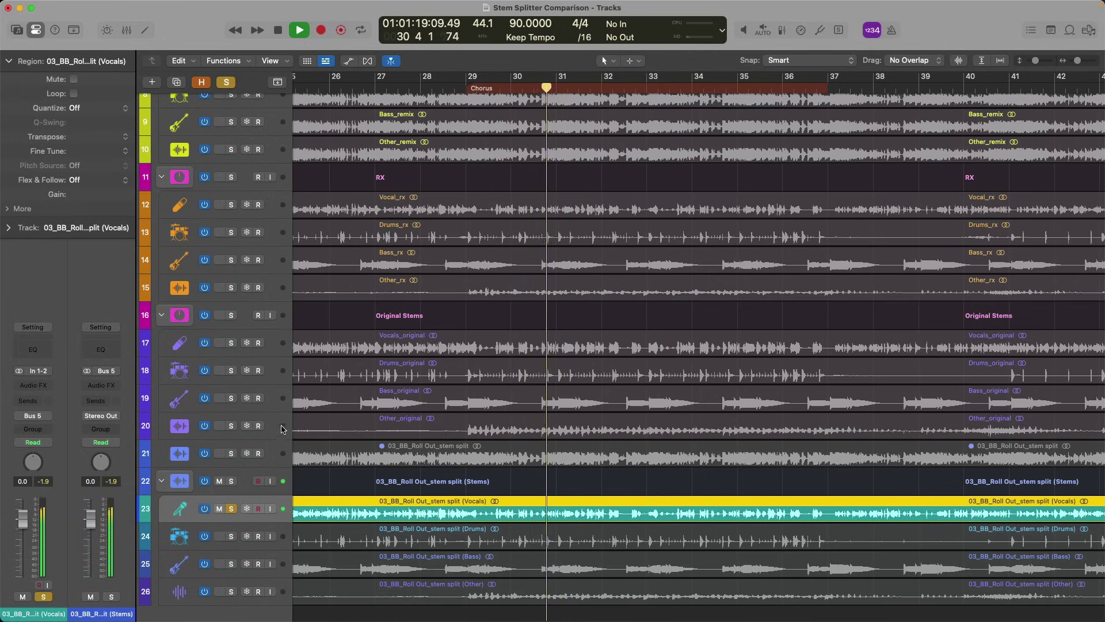
key(space)
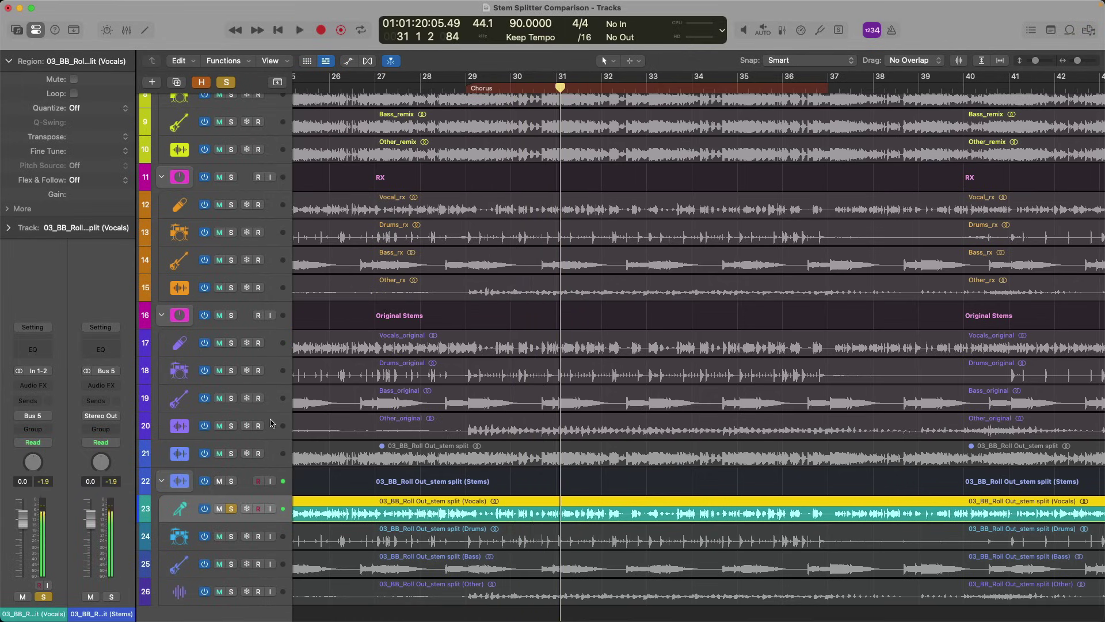
Compare Drums_original with Logic's drum stem over the chorus, then solo Logic's bass stem.
click(232, 372)
key(space)
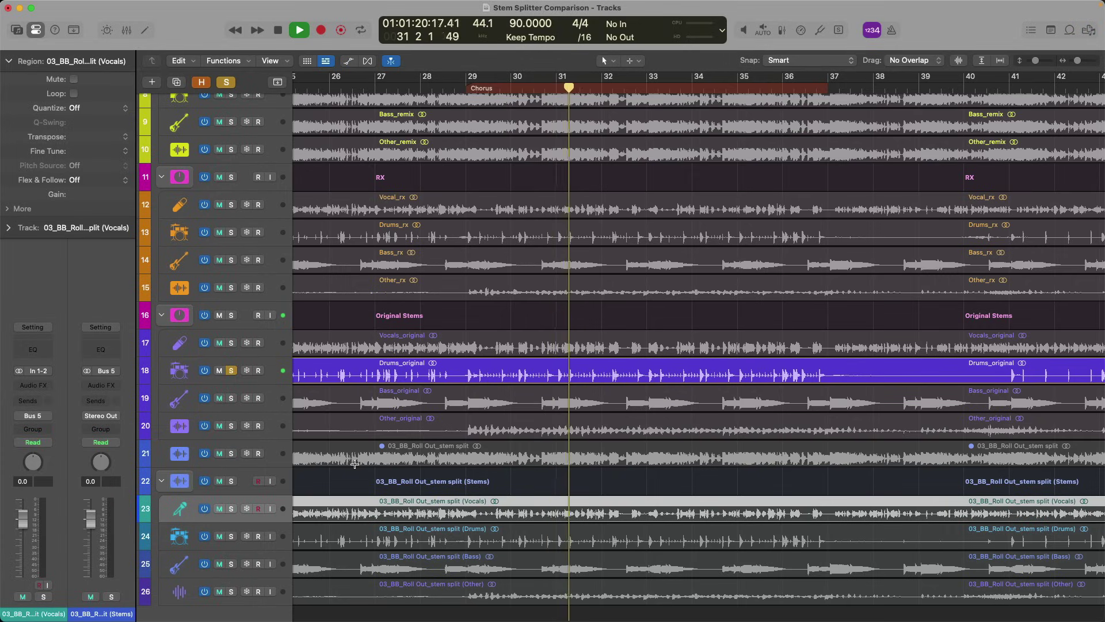
key(space)
click(232, 536)
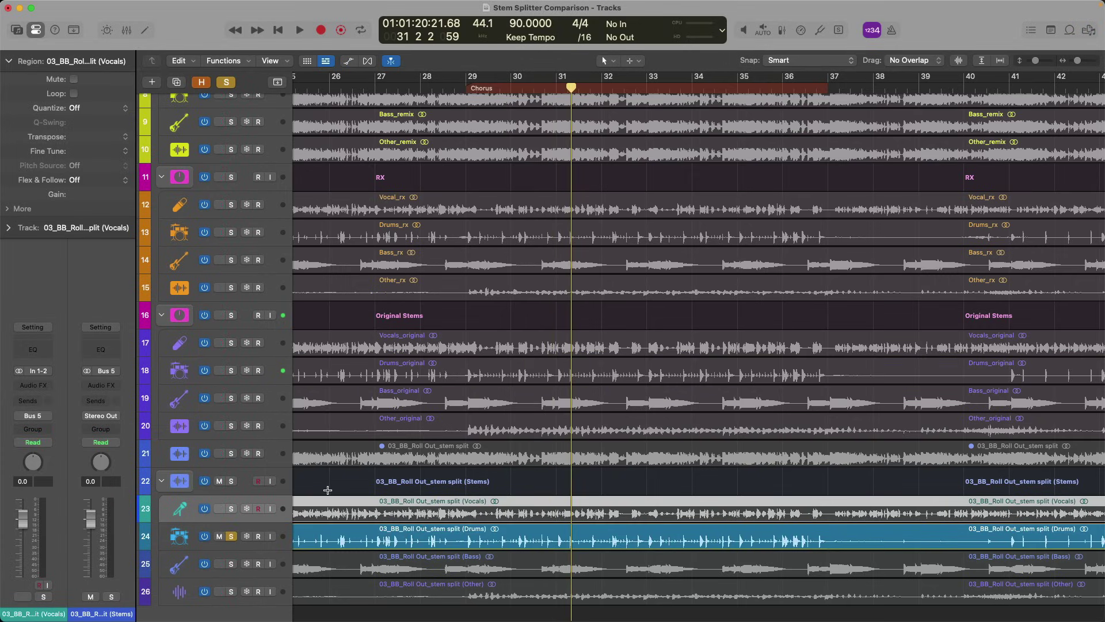
key(space)
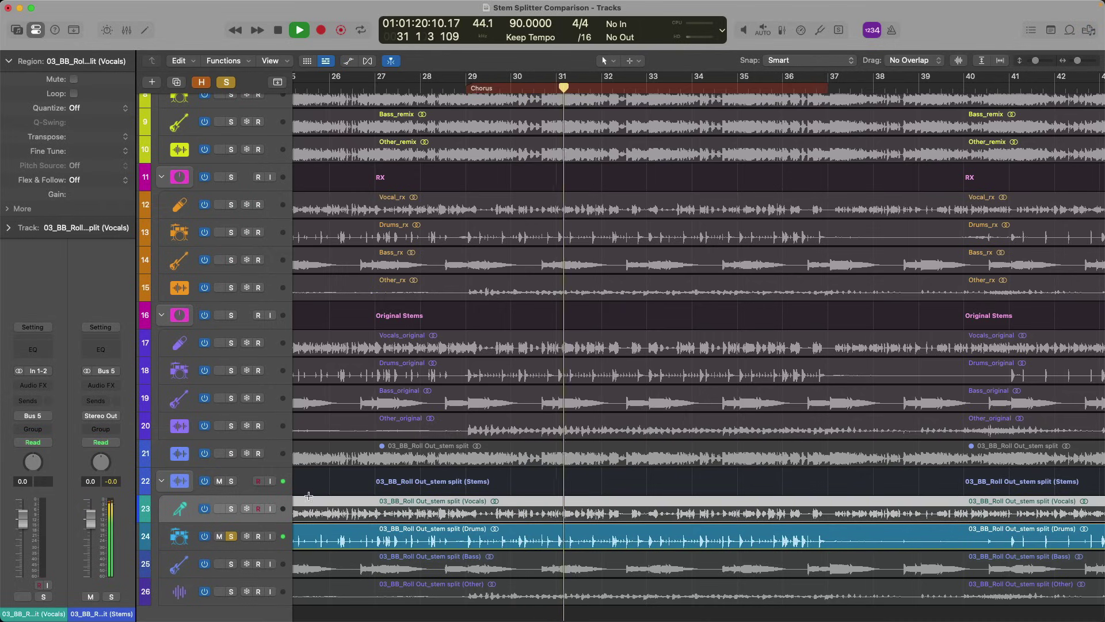
key(space)
click(232, 564)
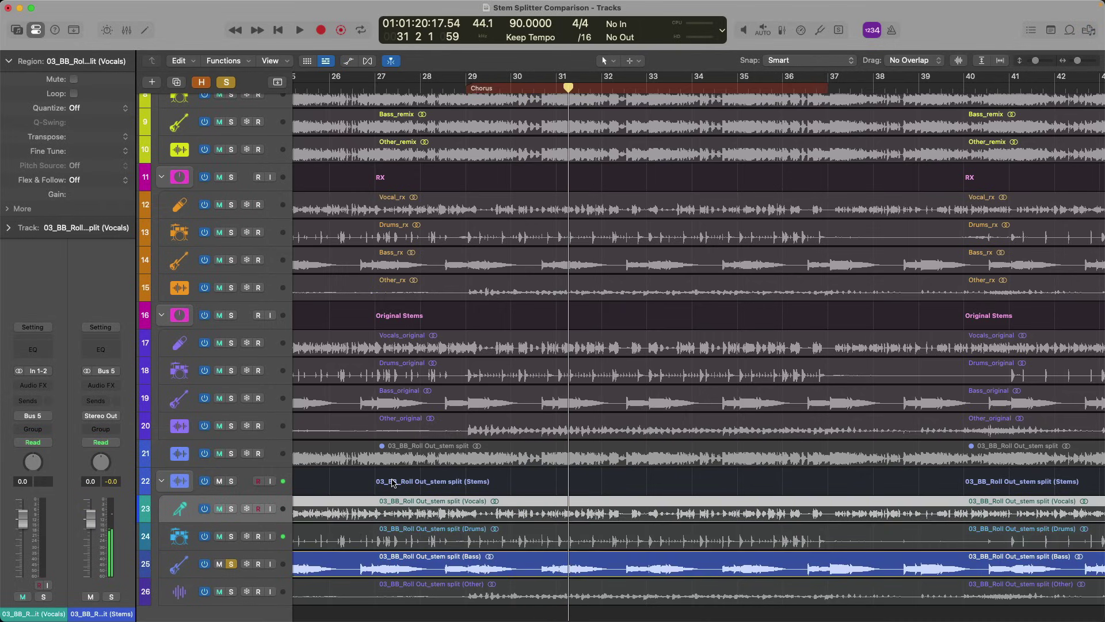
Play Logic's bass stem over the chorus, then solo and play Bass_original for comparison.
key(space)
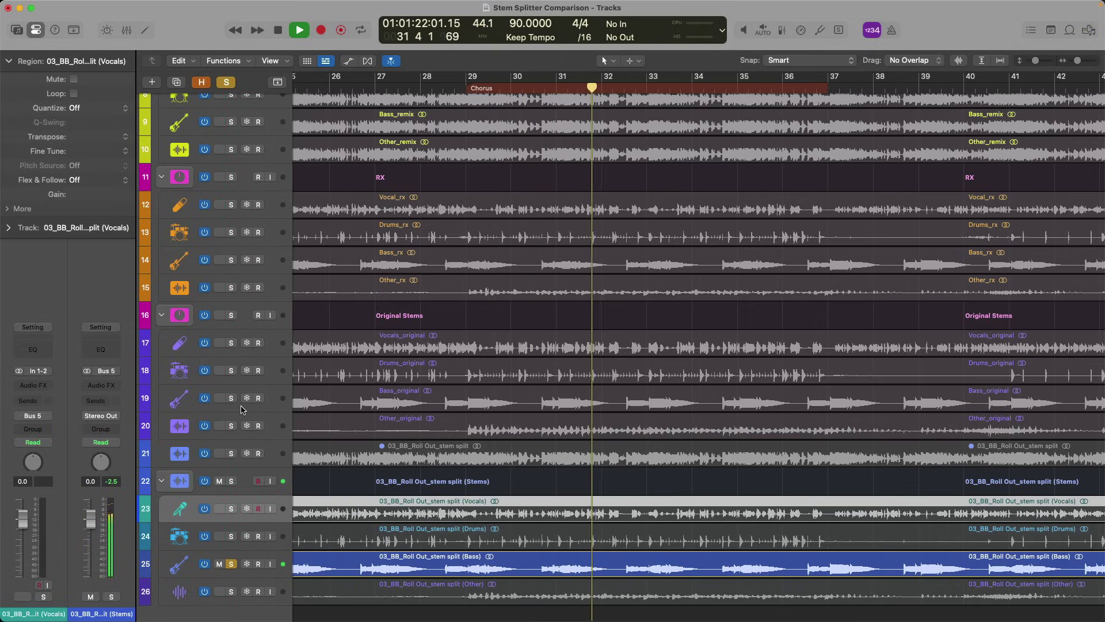
key(space)
click(379, 389)
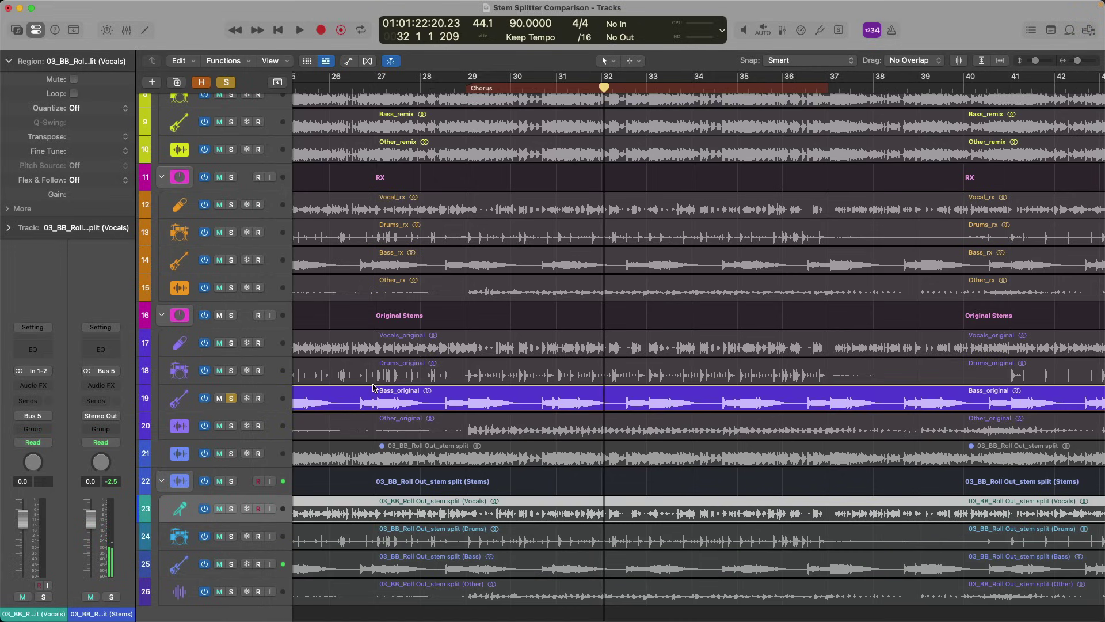
key(space)
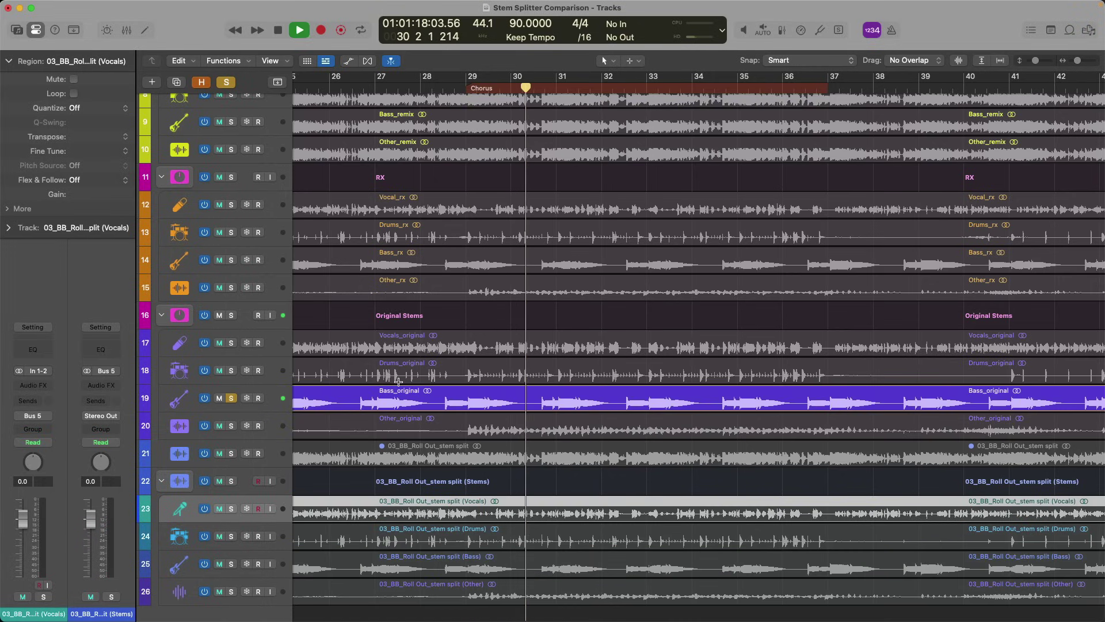
Compare Other_original with Logic's other stem, playing each through the chorus.
click(230, 425)
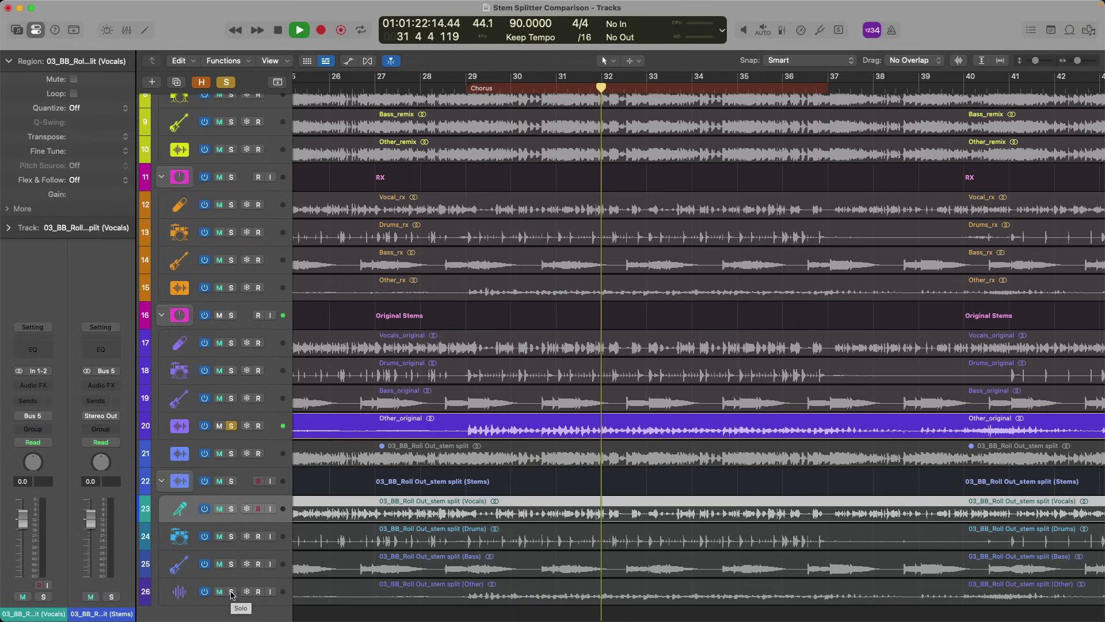
key(space)
click(231, 592)
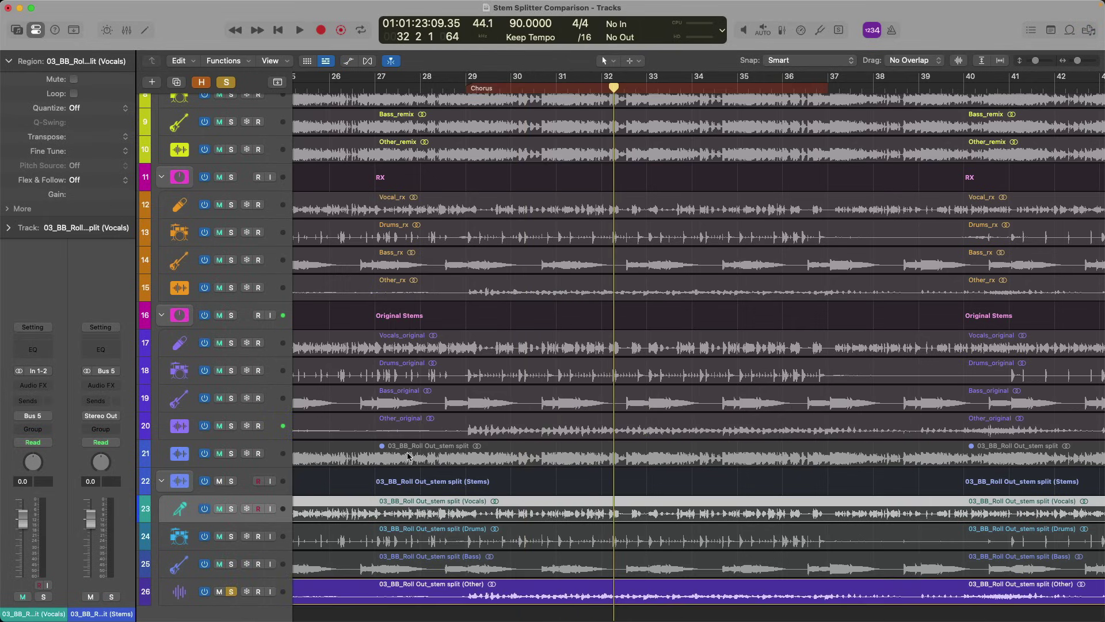
key(space)
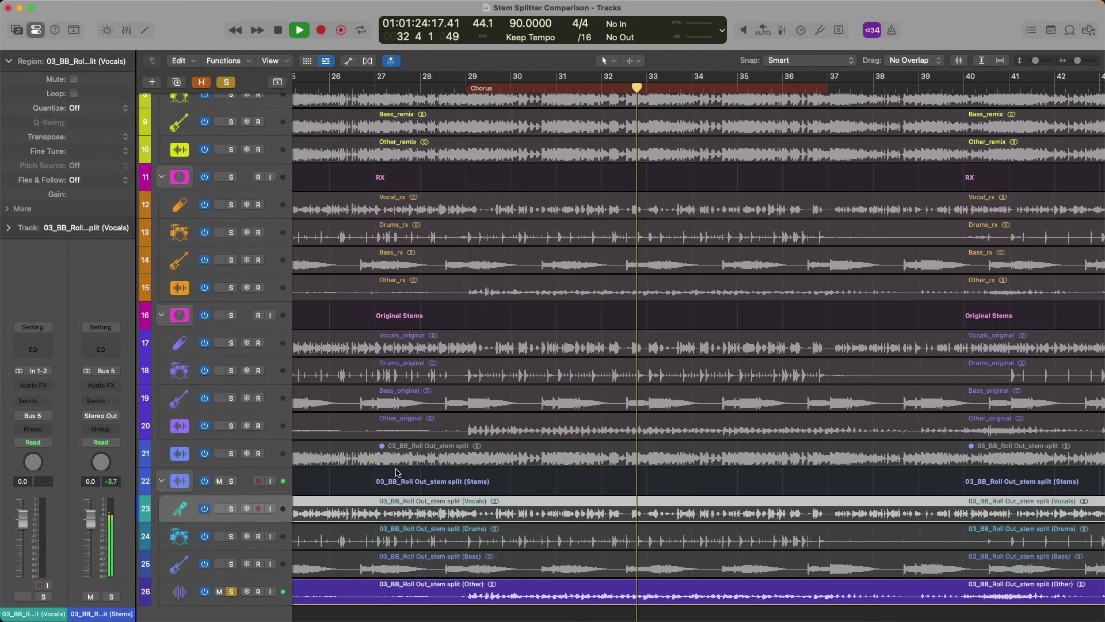
key(space)
click(232, 593)
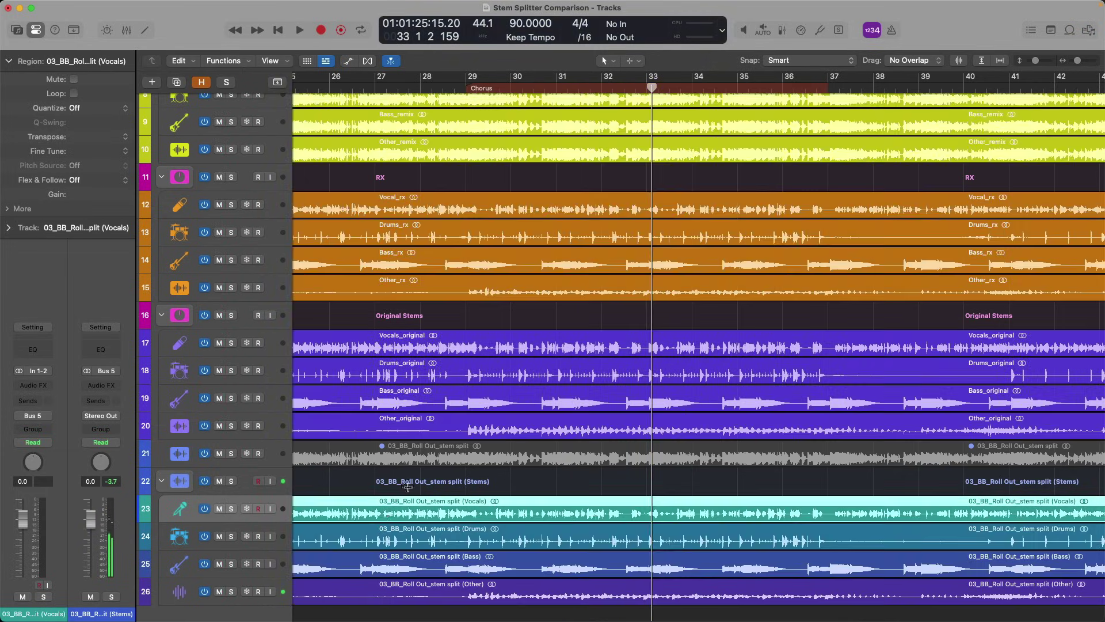